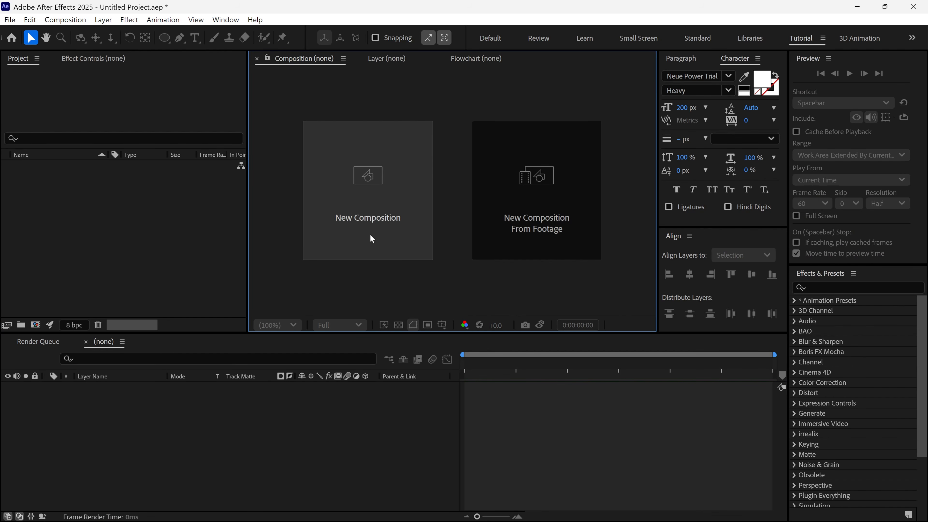
Create a composition named "Main Comp" that uses the Advanced 3D renderer.
left_click(370, 234)
type("Main Comp")
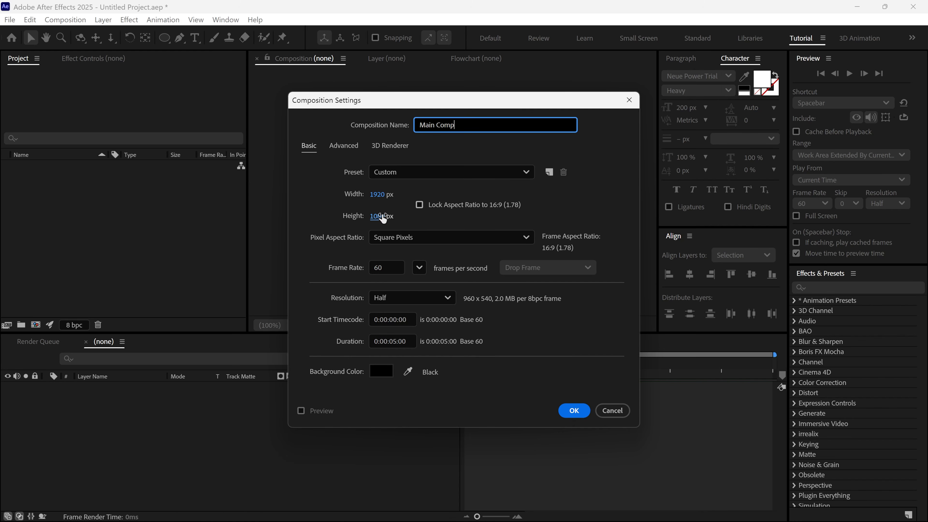
left_click(375, 266)
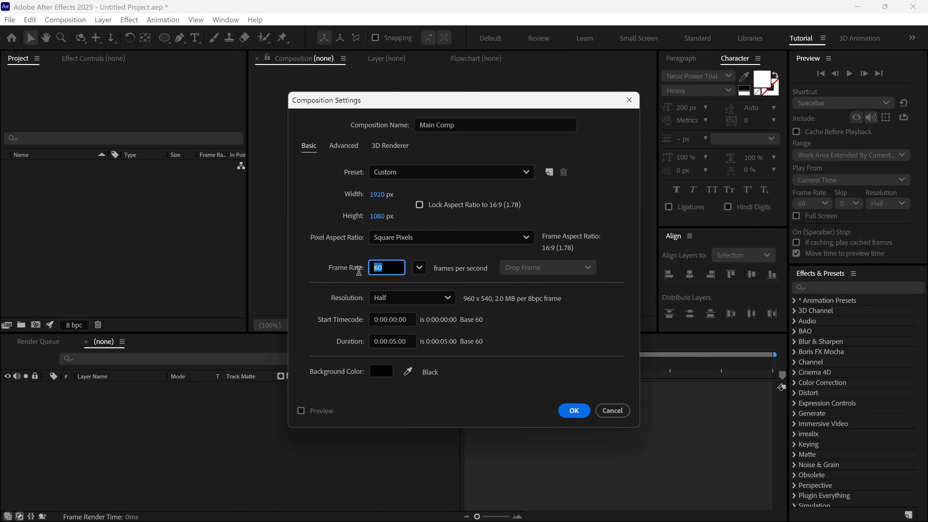
left_click(354, 253)
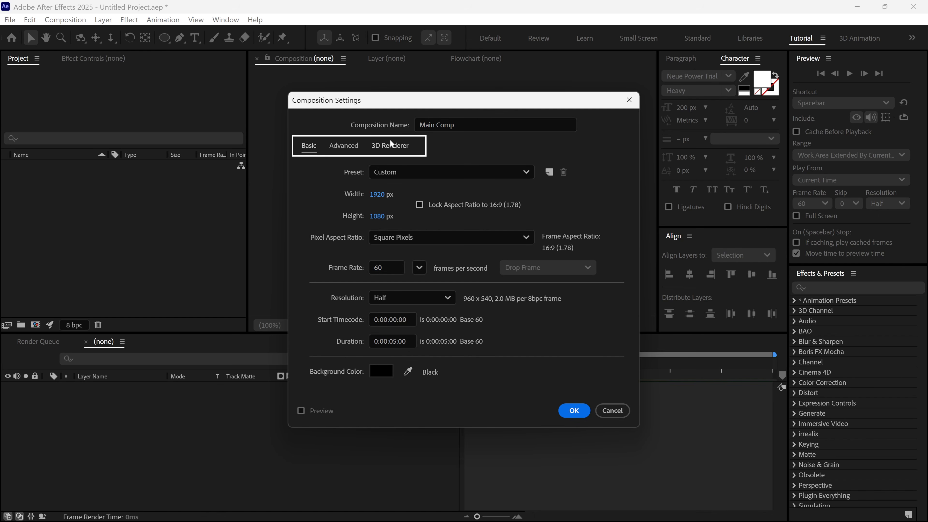
left_click(389, 149)
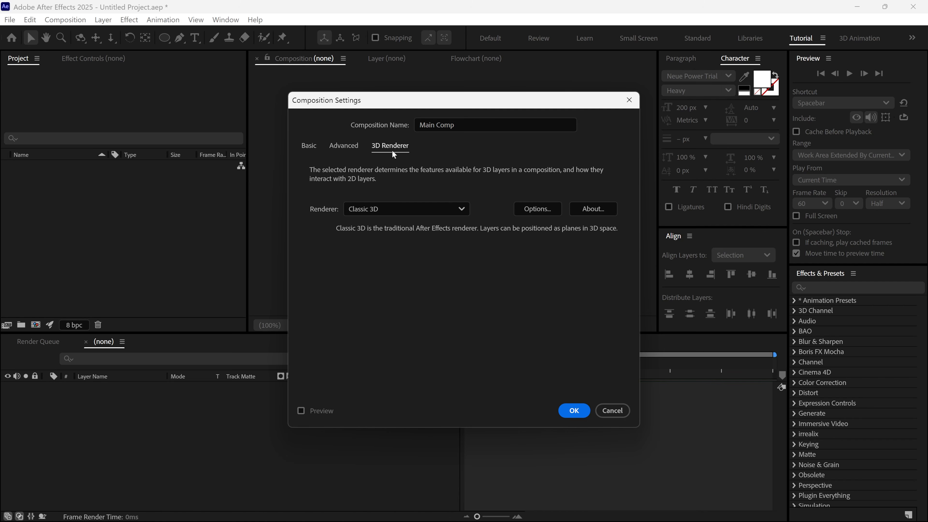
left_click(390, 207)
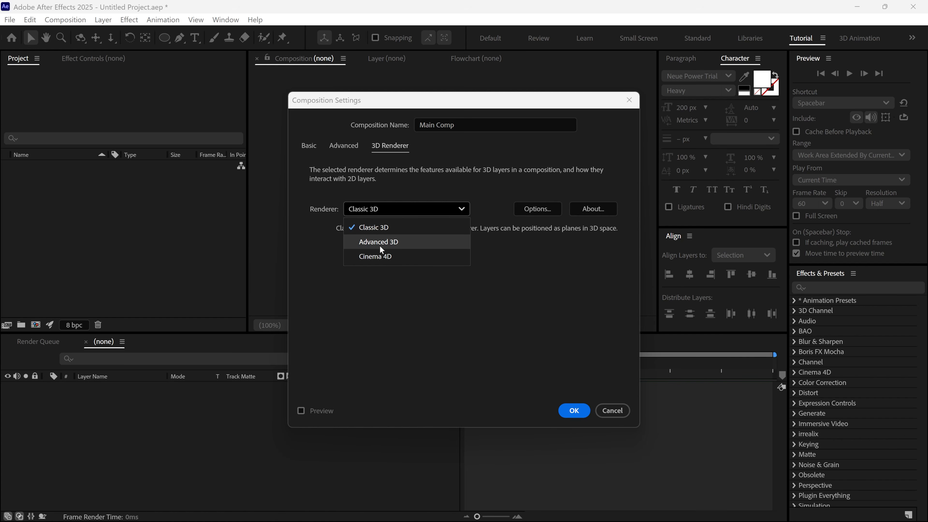
left_click(395, 243)
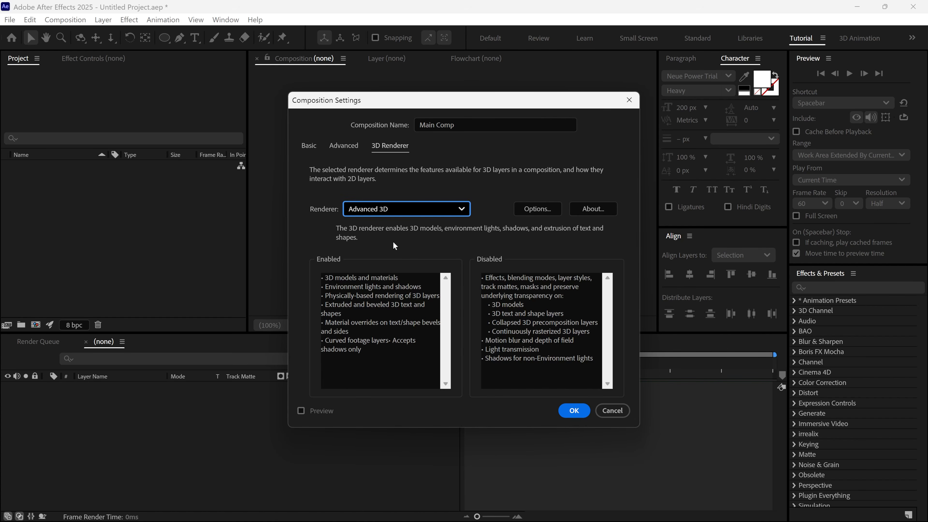
left_click(571, 410)
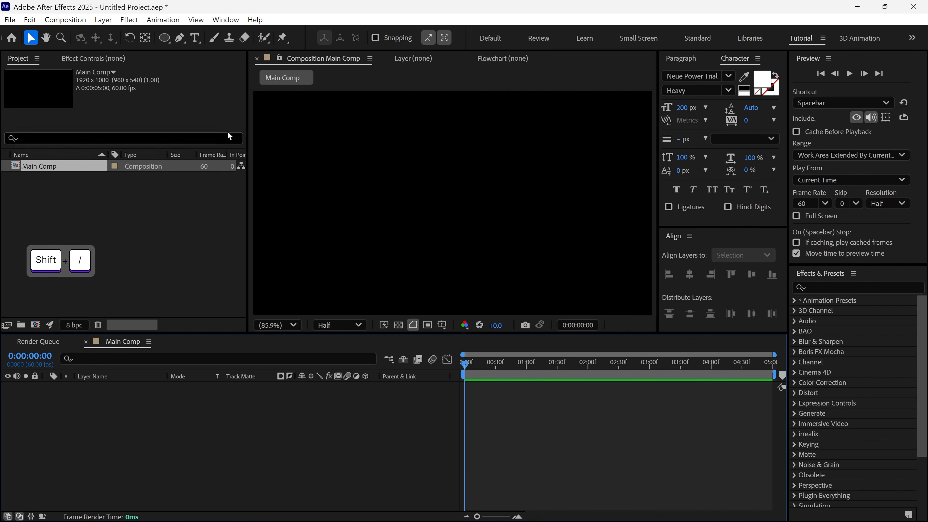
Show the Title/Action Safe guides and draw a large and a smaller concentric ellipse-tool circle from the frame's centre on one shape layer.
left_click(164, 38)
left_click(165, 39)
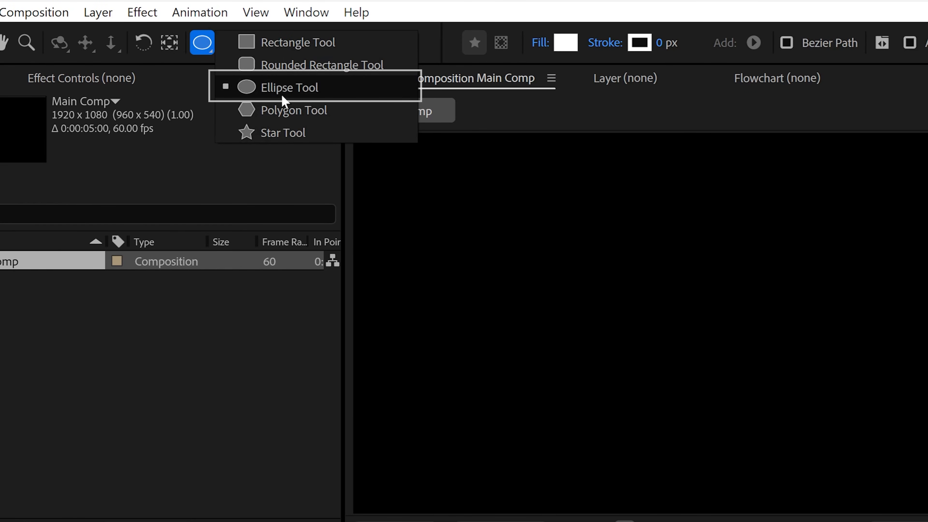
left_click(282, 97)
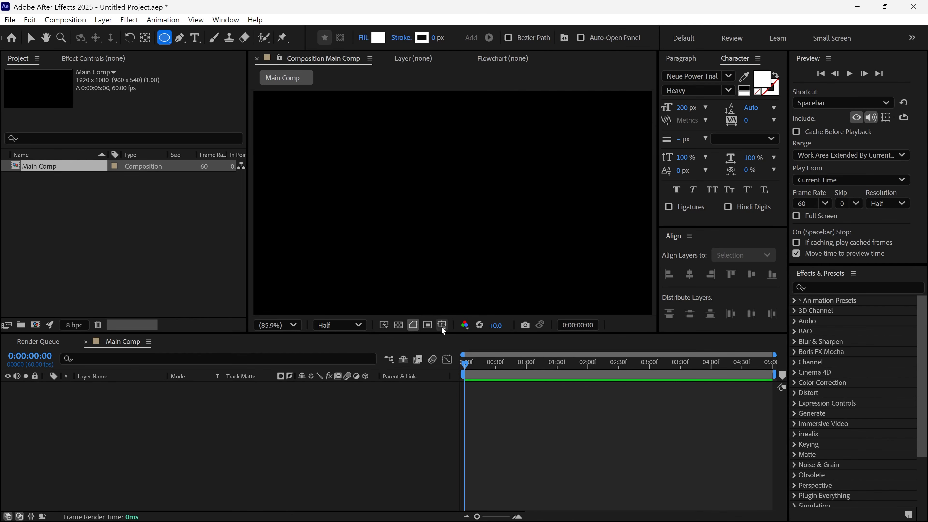
left_click(442, 326)
left_click(460, 333)
left_click_drag(453, 202, 496, 278)
left_click_drag(453, 202, 487, 247)
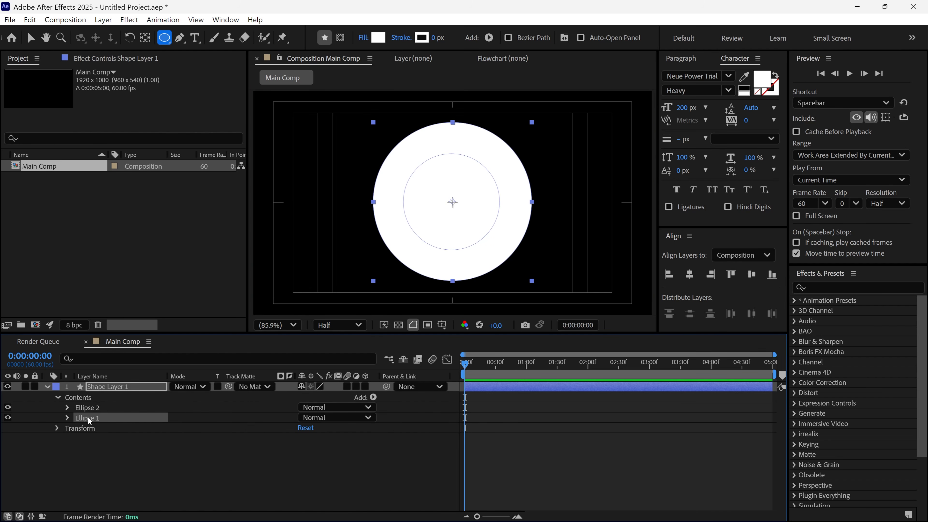
Add Merge Paths to the shape layer's contents and set its mode to Exclude Intersections to cut the inner circle out.
left_click(112, 386)
left_click(86, 400)
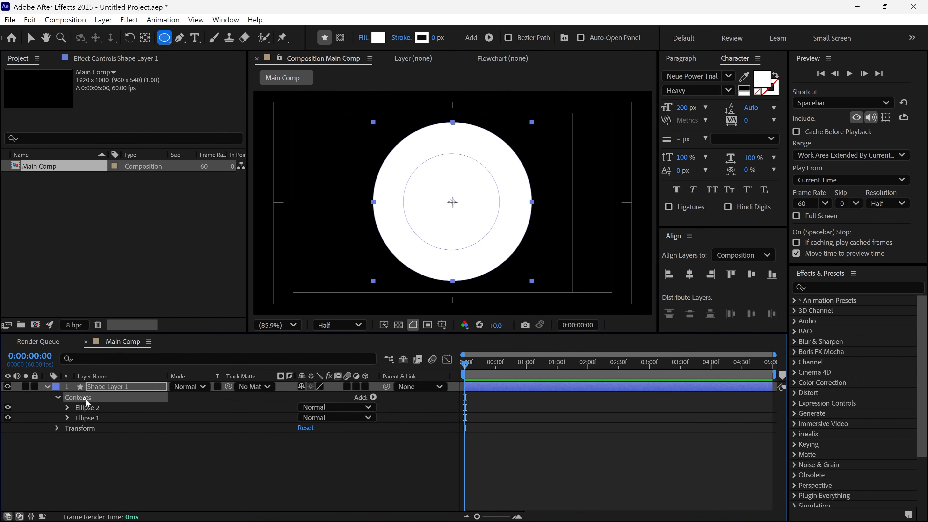
left_click(373, 397)
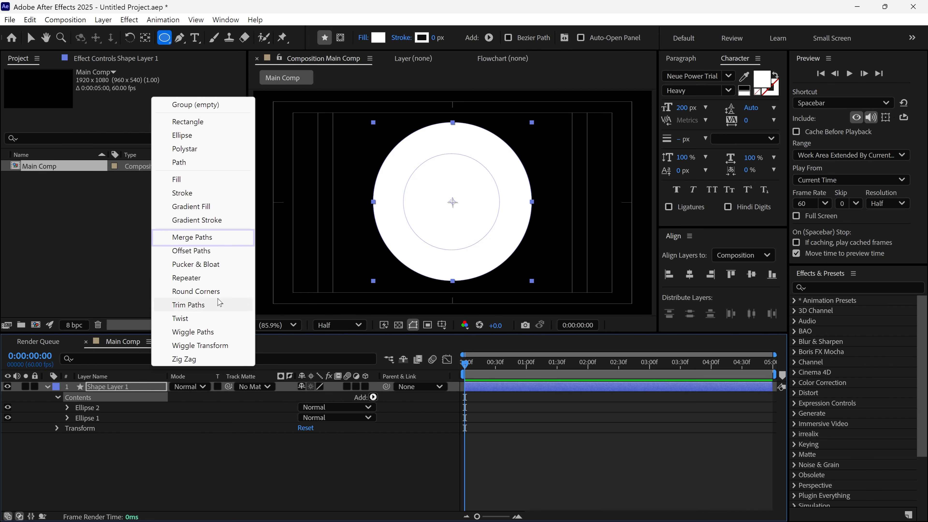
left_click(196, 242)
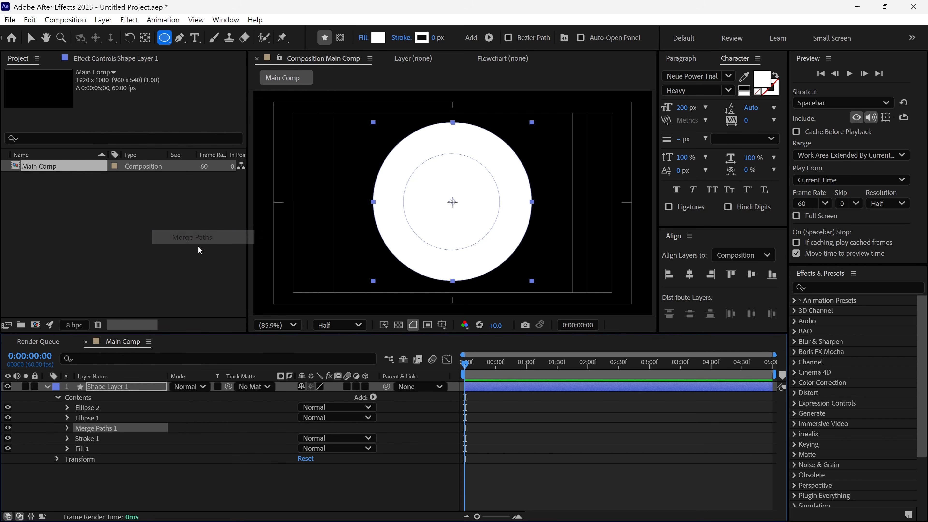
left_click(67, 429)
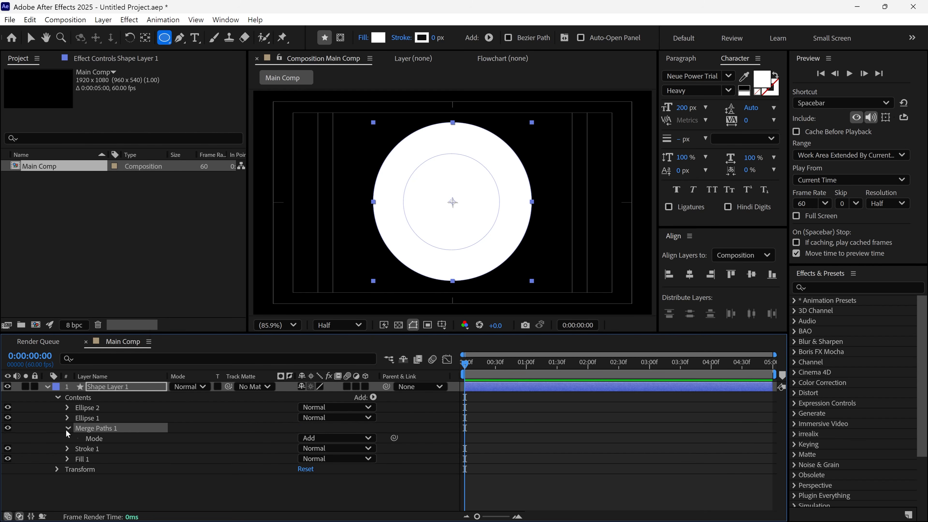
left_click(322, 438)
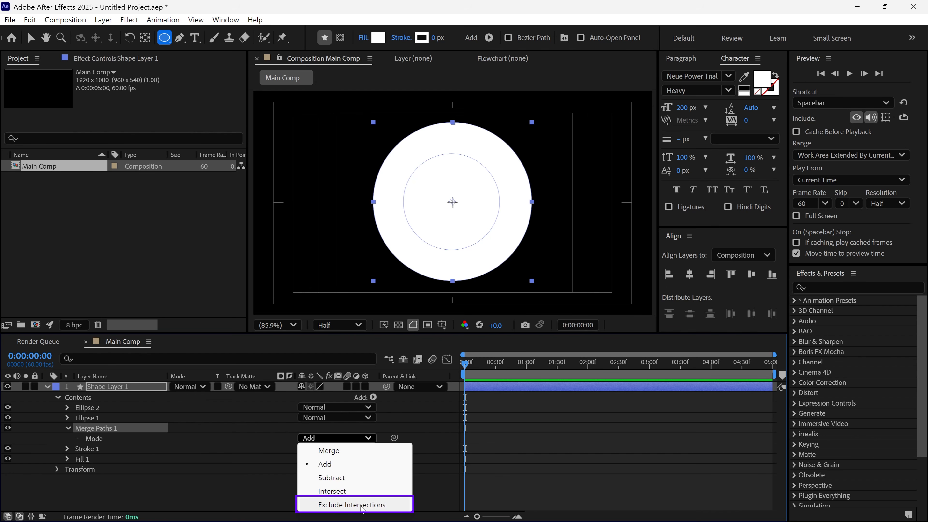
left_click(362, 506)
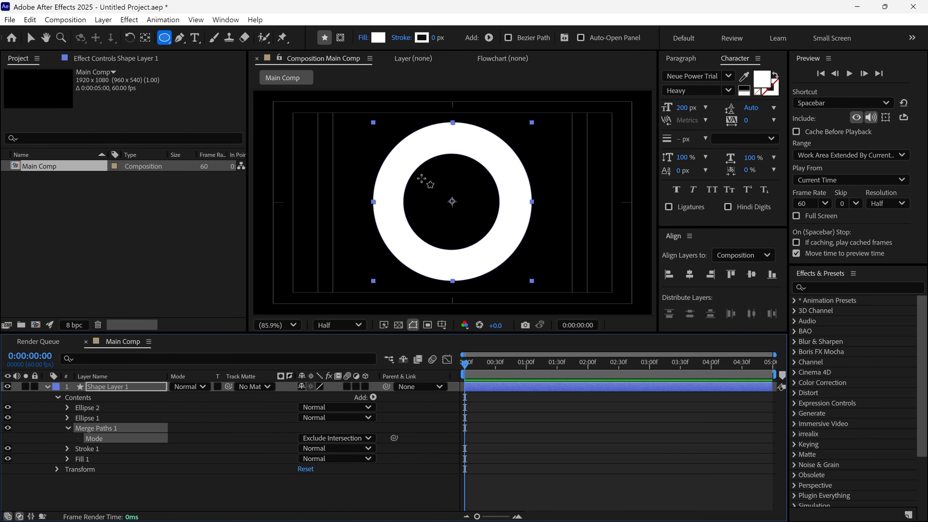
Align the ring shape layer to the composition's horizontal and vertical centre.
key("v")
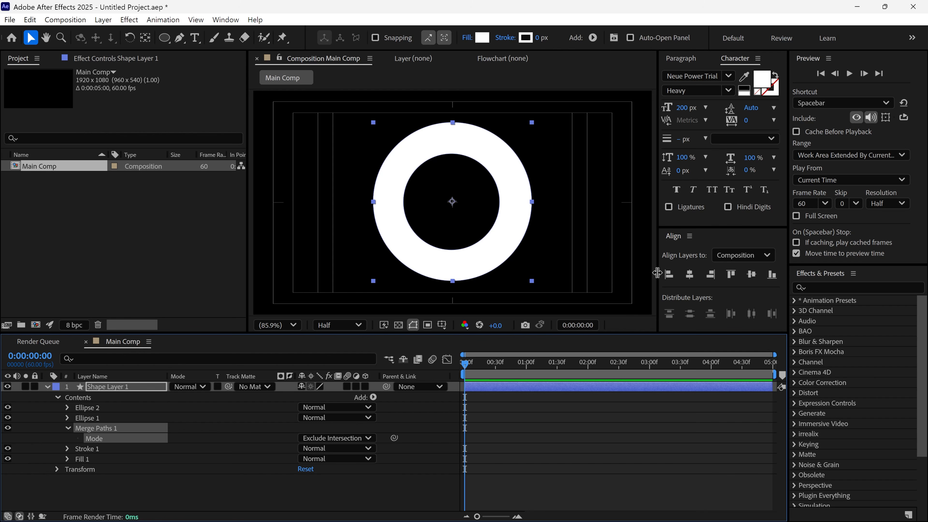
left_click(695, 276)
left_click(752, 274)
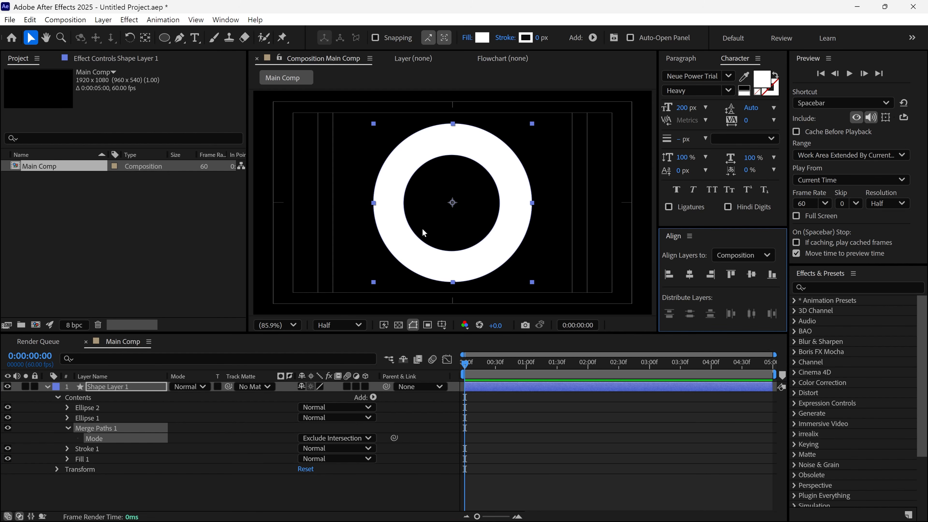
Rename the shape layer as "Circle" and collapse its properties.
left_click(127, 385)
key("Return")
type("Circle")
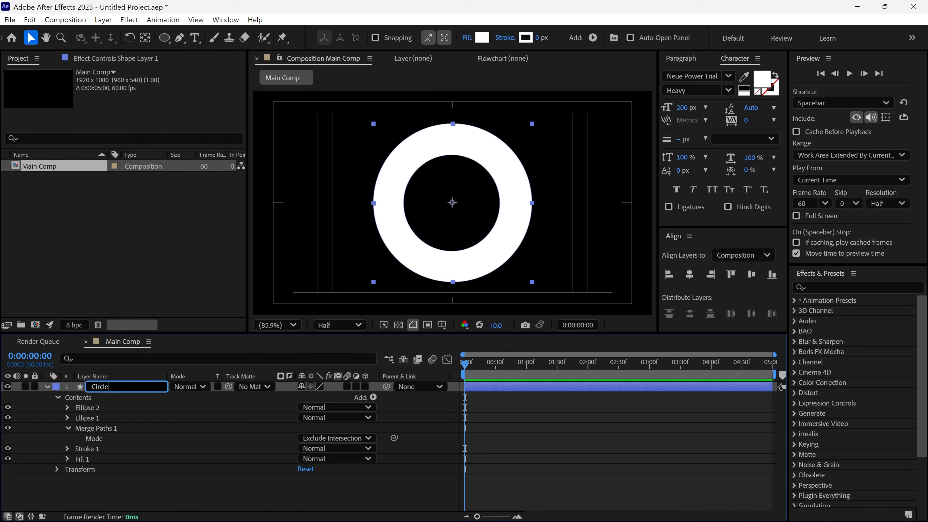
key("Return")
key("u")
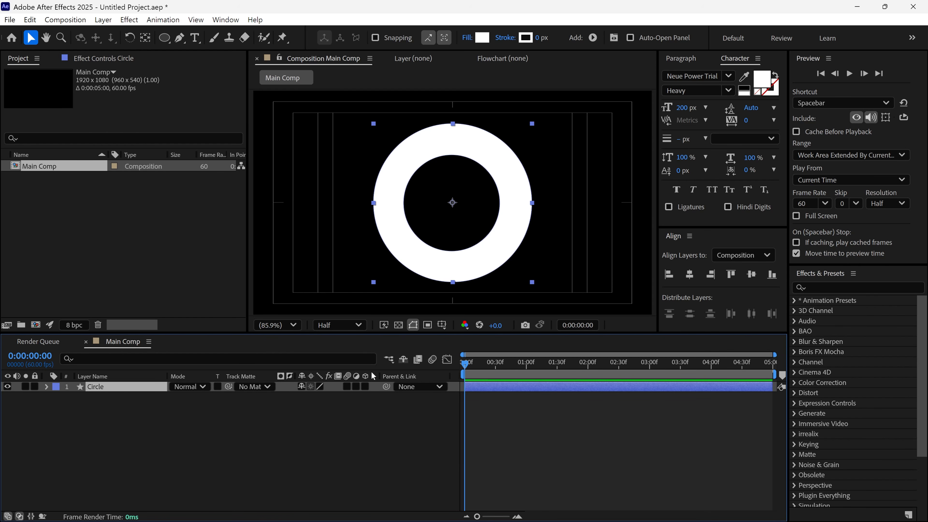
Make the Circle layer 3D and set its X Rotation to -31° and Y Rotation to 38°.
left_click(366, 387)
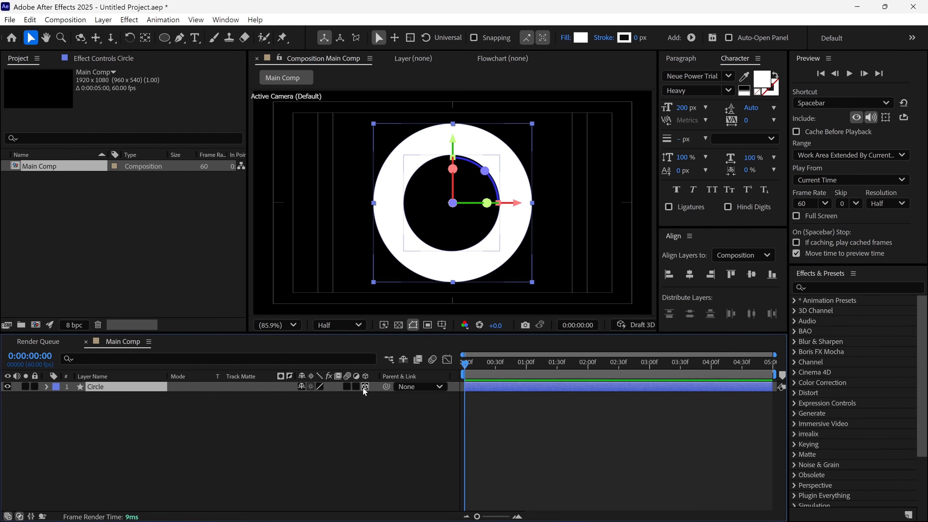
key("r")
left_click_drag(310, 407, 342, 425)
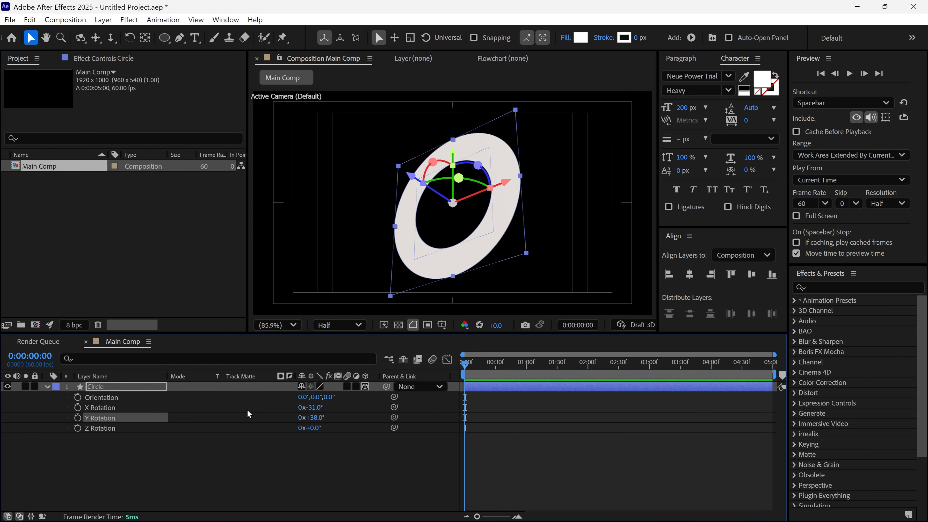
key("r")
Set the Circle layer's Extrusion Depth to 158 in its geometry options.
left_click(46, 389)
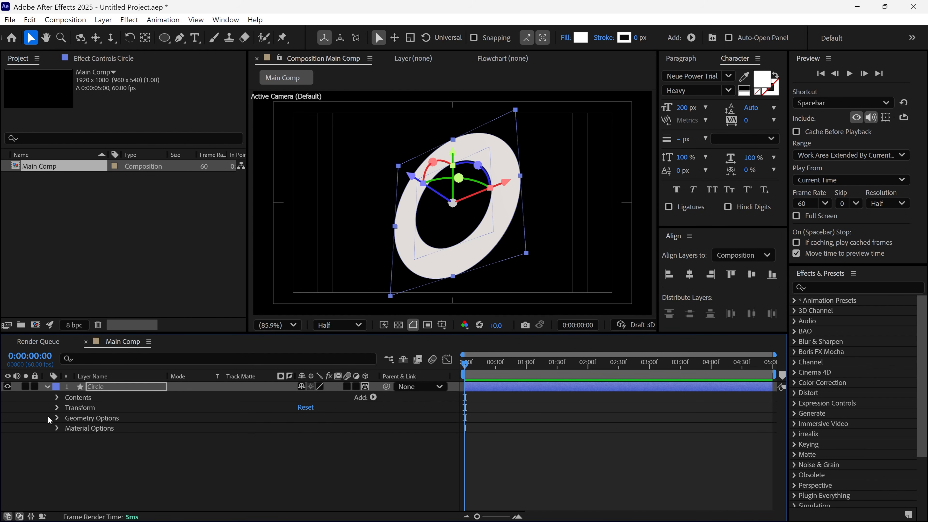
left_click(57, 418)
left_click_drag(303, 459, 405, 462)
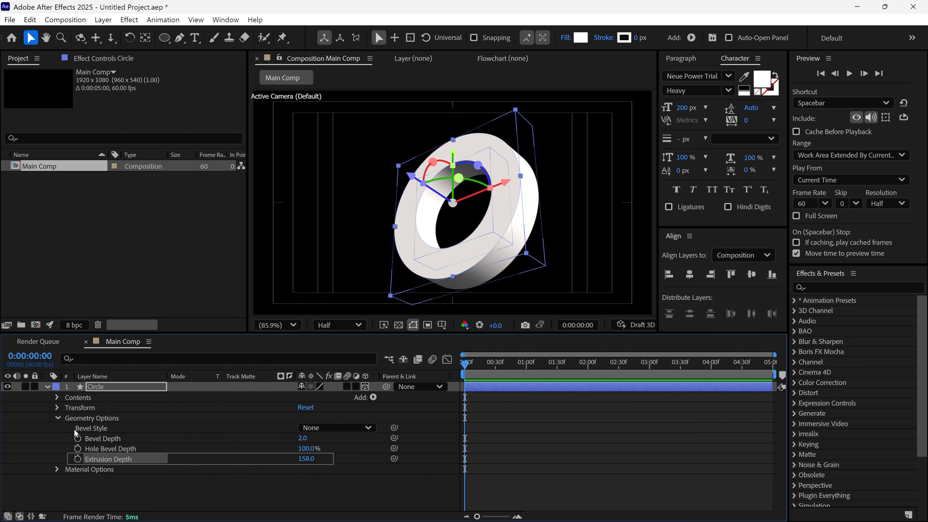
left_click(58, 418)
Set the Circle layer's Specular Shininess to 90% in its material options.
left_click(58, 429)
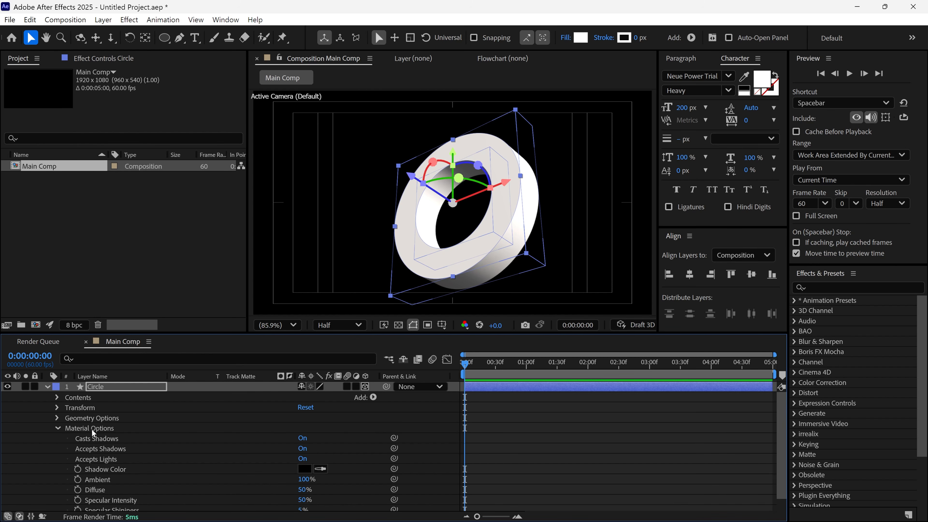
scroll(201, 437, "down", 1)
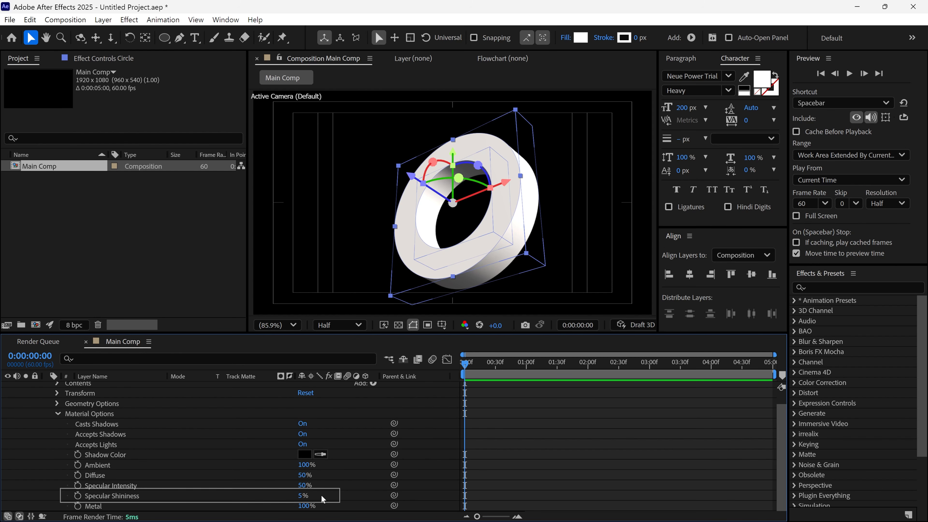
left_click_drag(302, 496, 340, 495)
left_click(306, 496)
type("90")
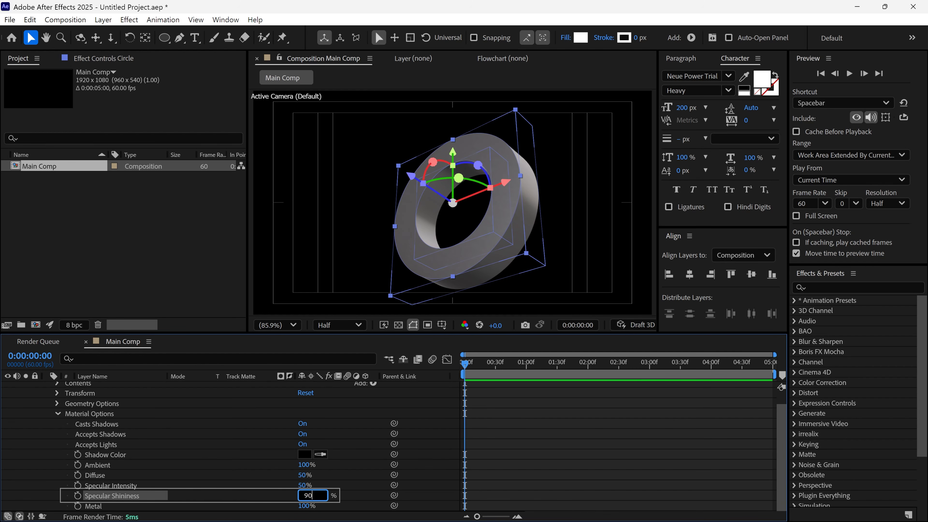
key("Return")
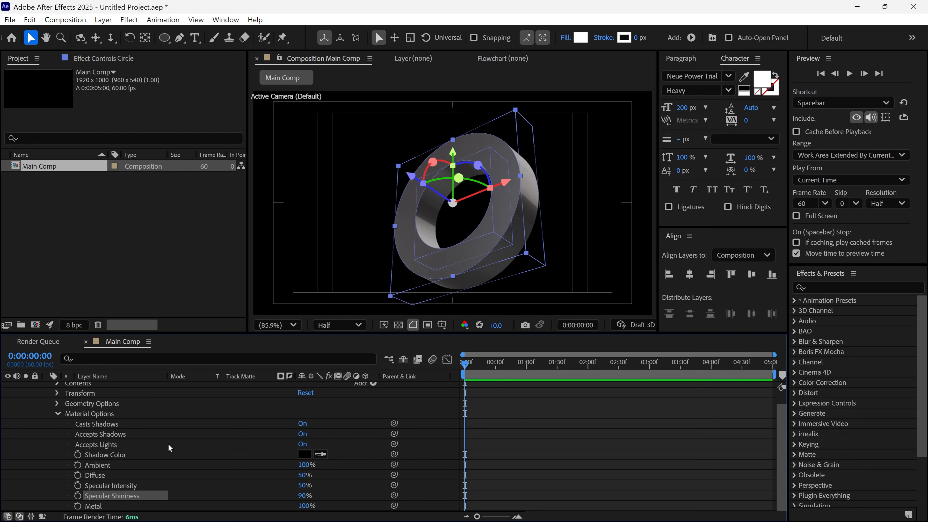
Add the expression time*35 to the Circle layer's Y Rotation and preview the spinning ring.
key("r")
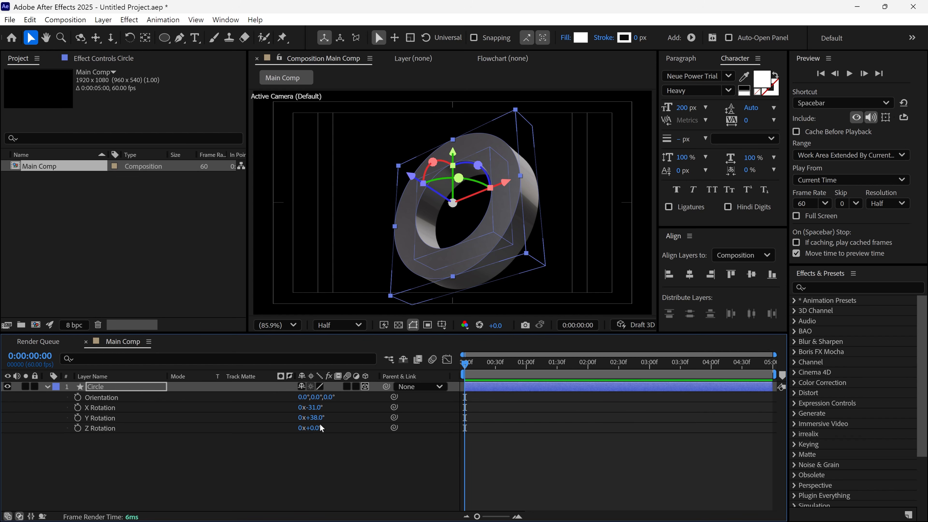
left_click_drag(319, 423, 384, 430)
left_click(78, 418, "alt")
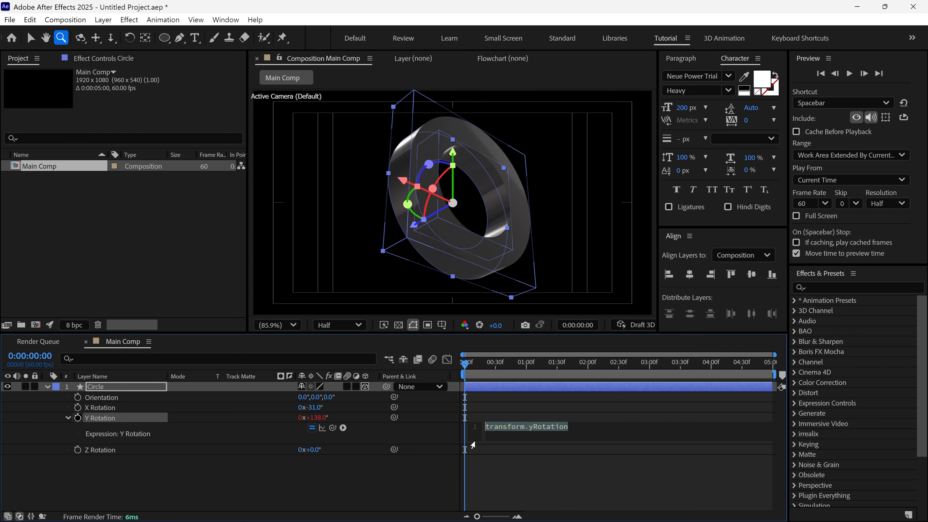
type("time")
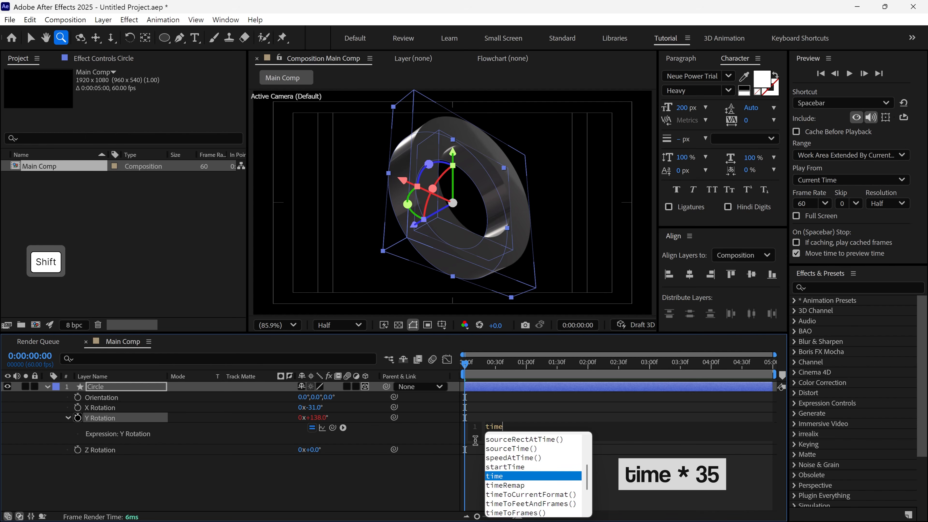
type("*35")
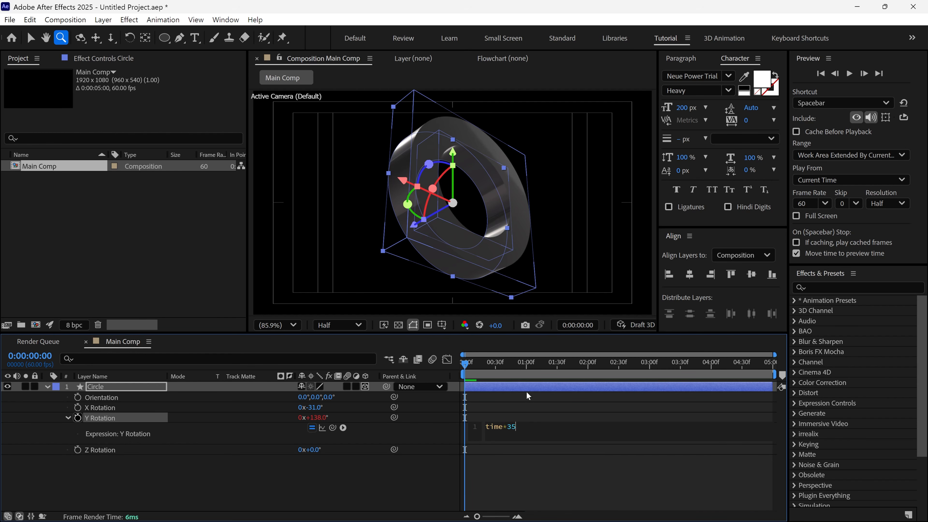
left_click(528, 391)
key("space")
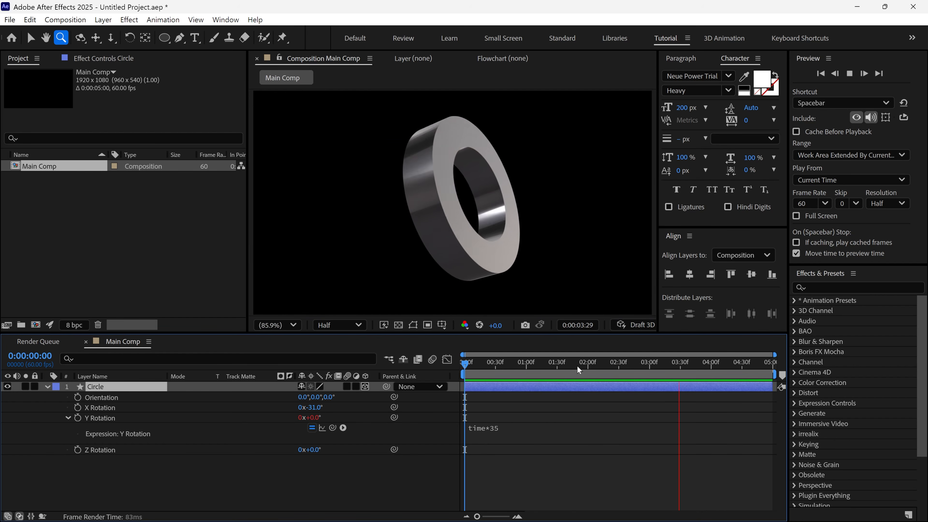
key("space")
key("u")
Add an Environment light to Main Comp and collapse its properties.
right_click(151, 405)
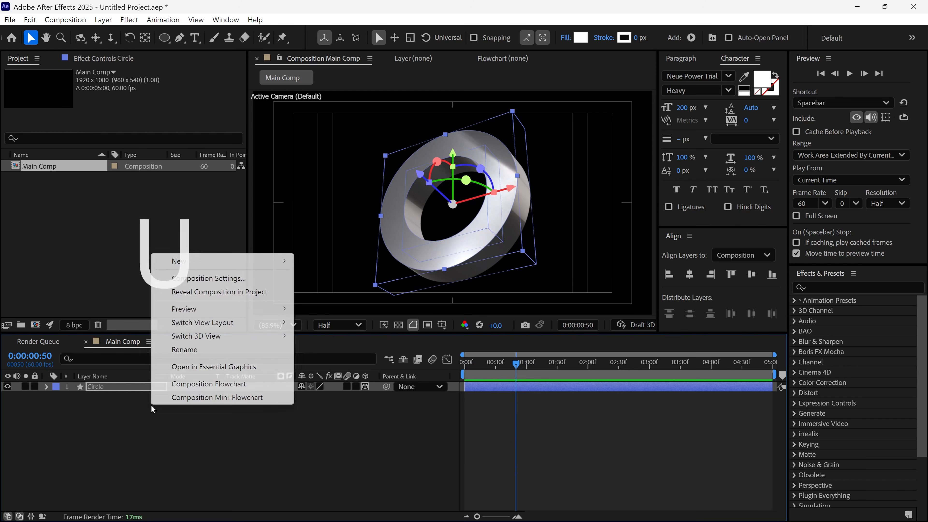
mouse_move(236, 260)
left_click(320, 310)
left_click(498, 432)
left_click(47, 387)
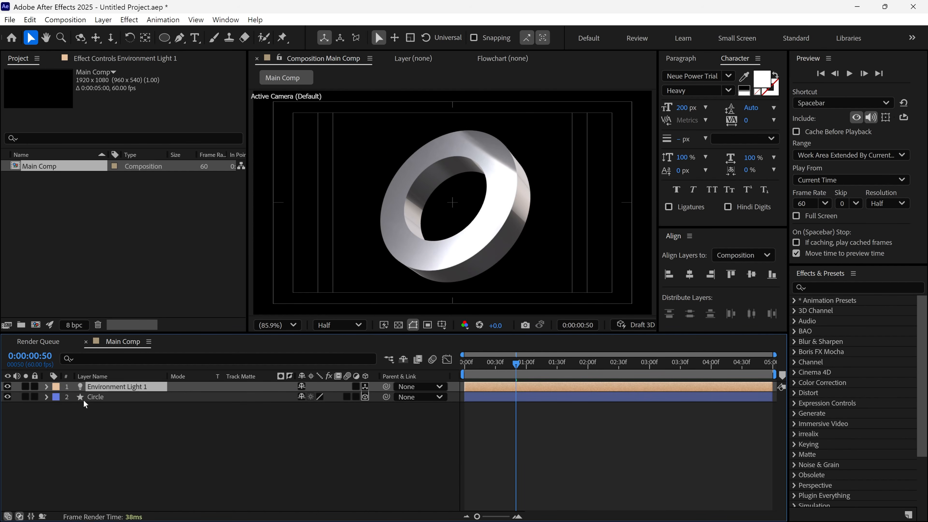
Toggle the Environment Light 1 layer's visibility to compare its effect on the ring, leaving the light hidden.
left_click(8, 387)
left_click(8, 387)
left_click(8, 386)
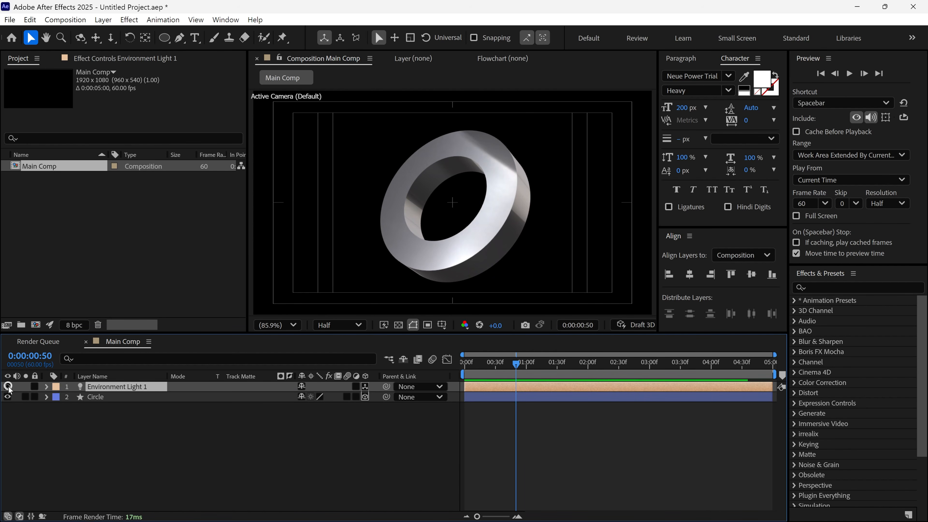
left_click(8, 386)
Pre-compose the Environment Light 1 and Circle layers into a composition named Shape, moving all attributes into it.
left_click_drag(105, 419, 113, 378)
right_click(124, 393)
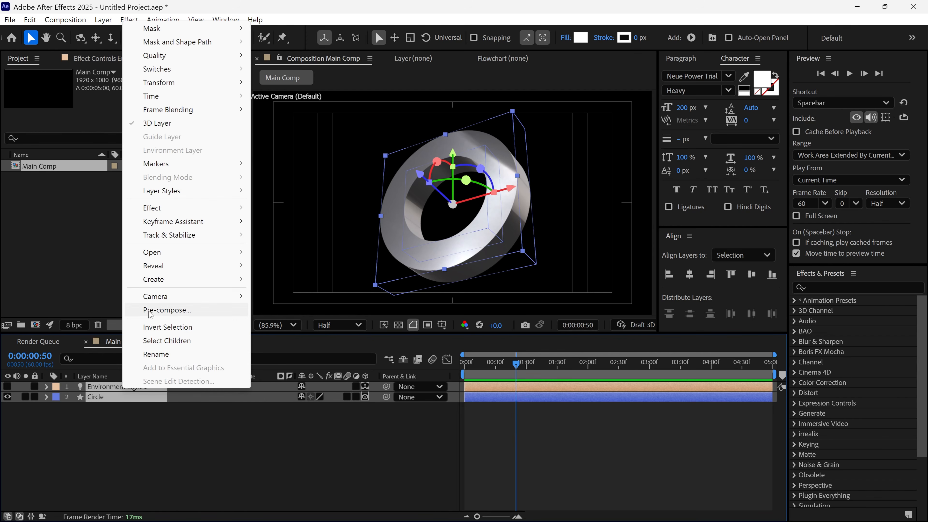
left_click(150, 311)
type("Shape")
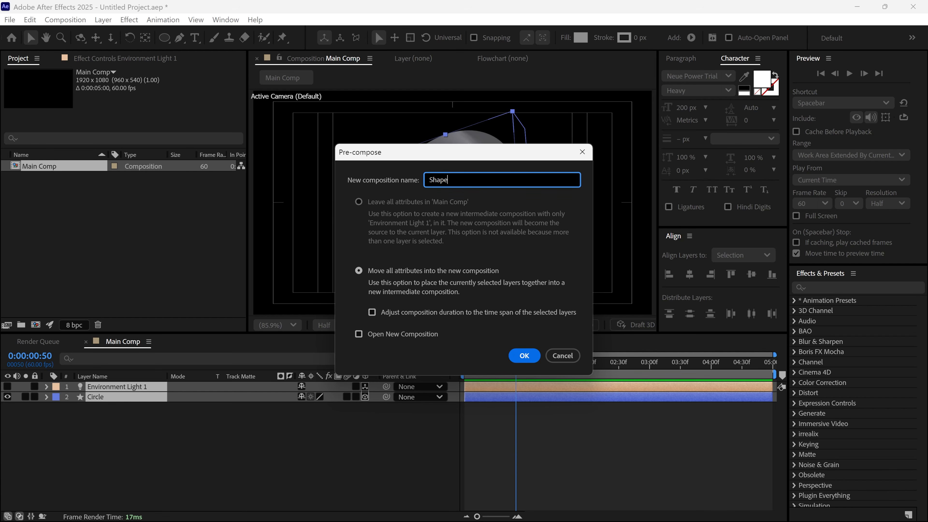
left_click(357, 272)
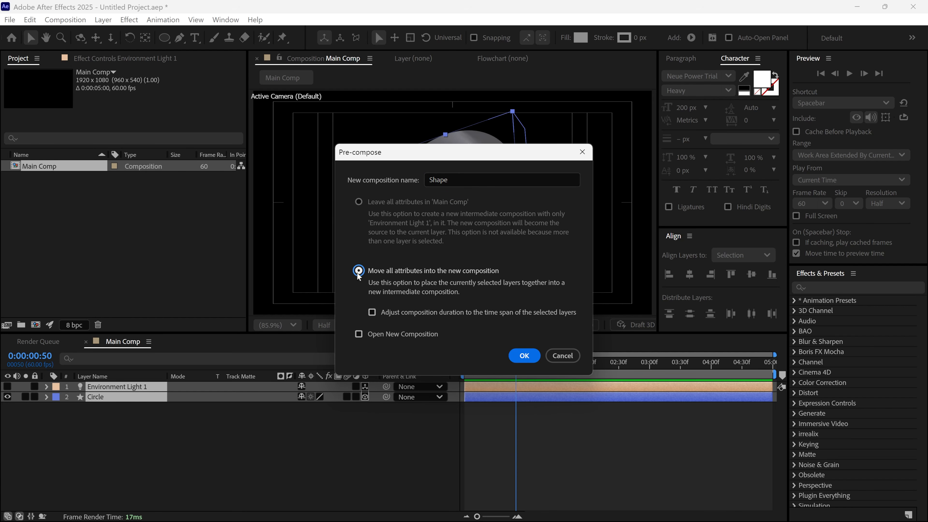
left_click(526, 356)
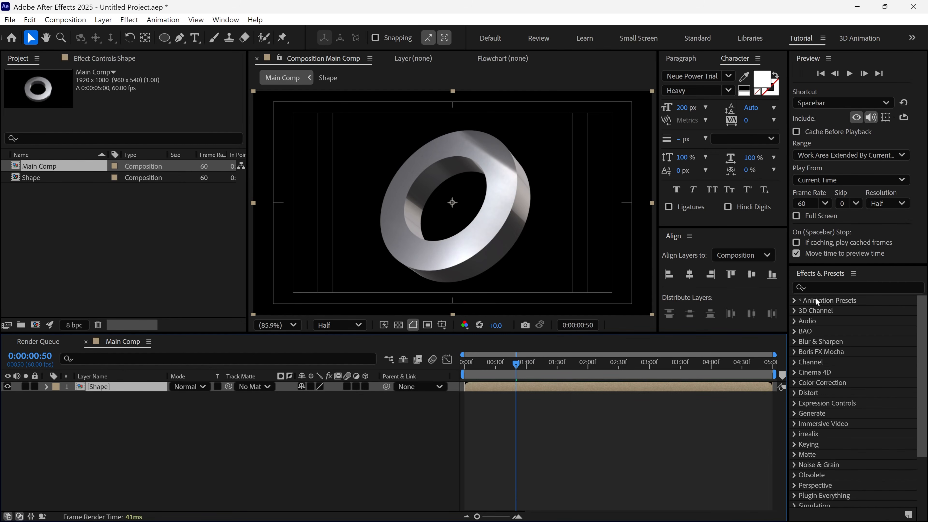
Apply the Colorama effect to the Shape layer in Main Comp and rename the layer RED.
left_click(800, 288)
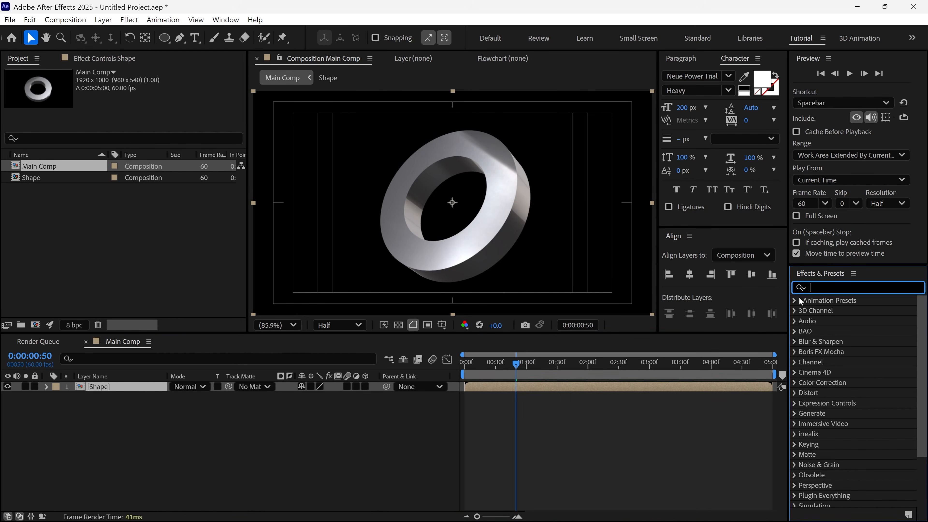
type("colorama")
left_click_drag(835, 310, 453, 280)
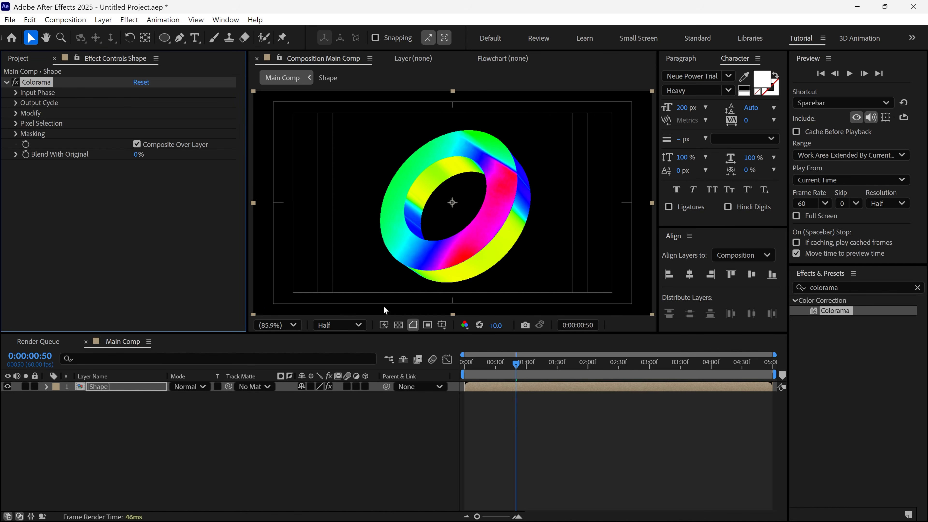
left_click(134, 386)
key("Return")
type("RED")
key("Return")
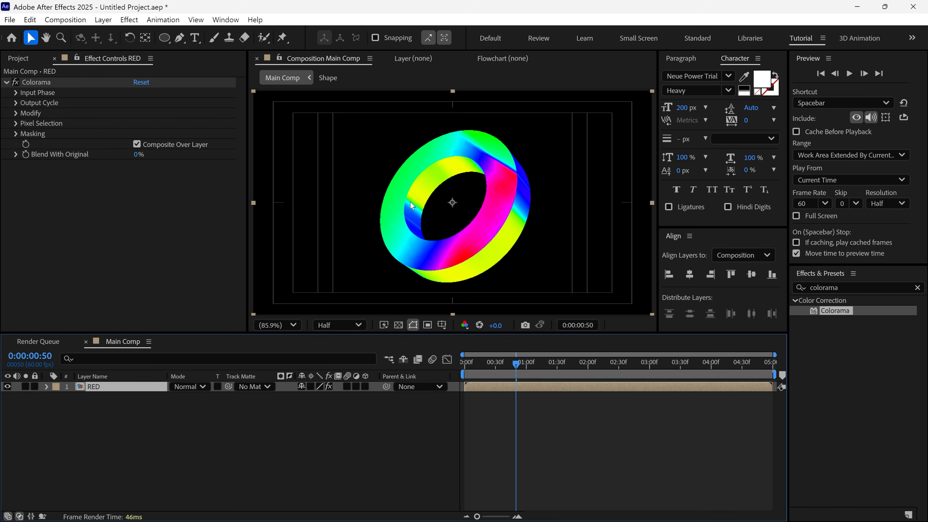
Set the RED layer's Colorama output cycle to the Ramp Red preset palette.
left_click(15, 103)
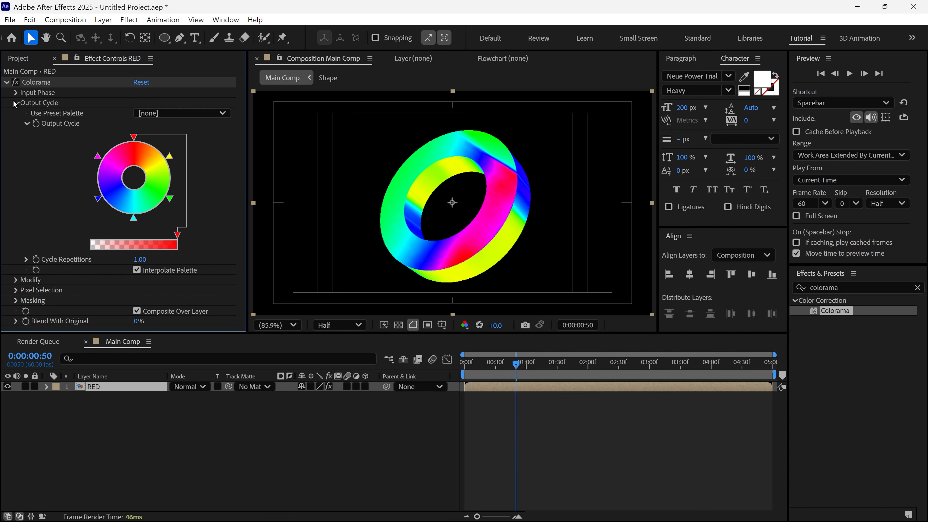
left_click(157, 112)
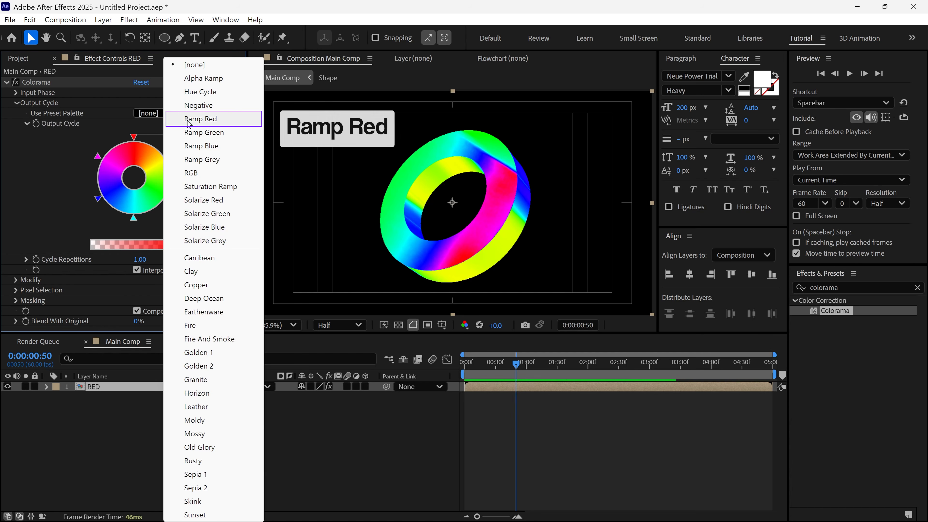
left_click(205, 119)
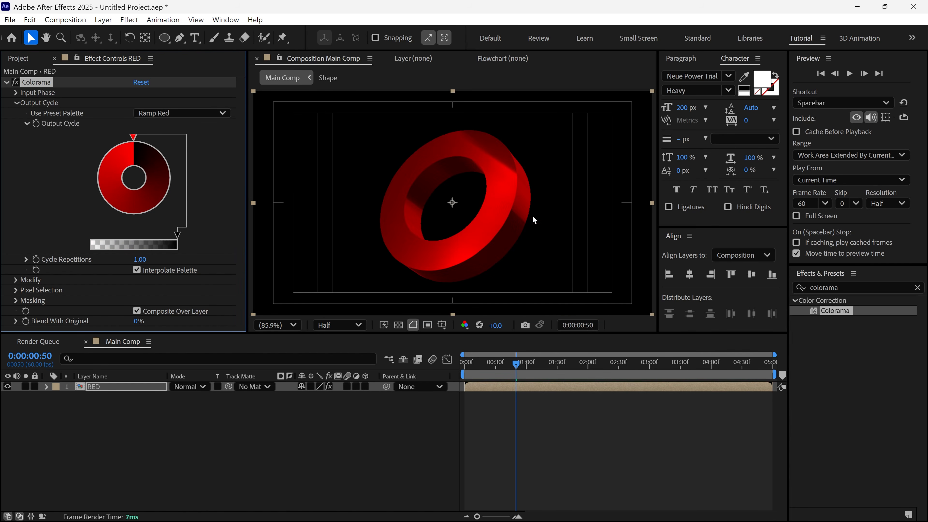
Inspect the ring's edges up close and turn off Modify Alpha in the RED layer's Colorama effect.
scroll(533, 215, "up", 2)
scroll(533, 216, "up", 1)
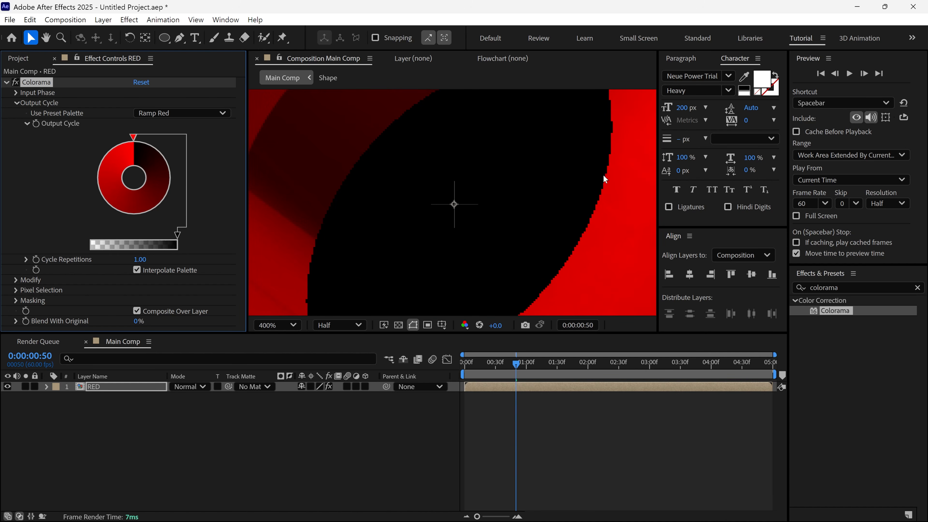
scroll(600, 192, "down", 1)
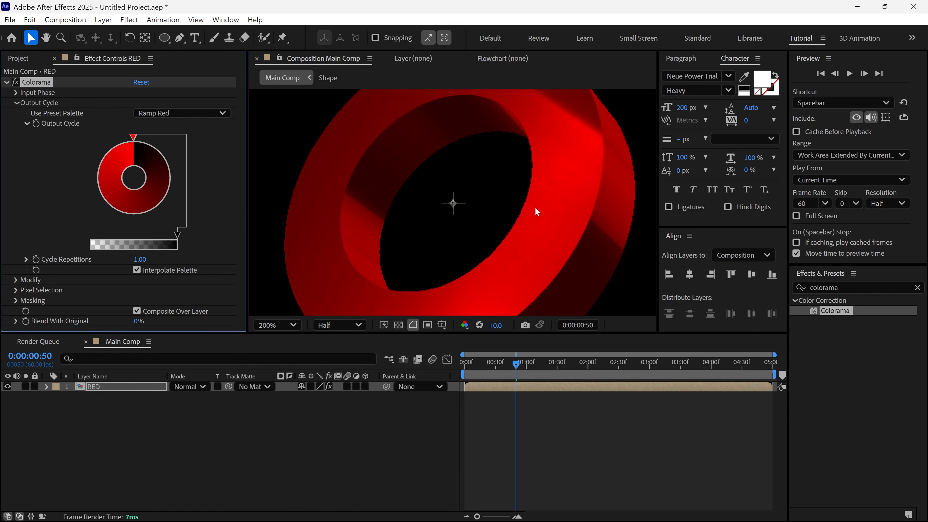
left_click(14, 279)
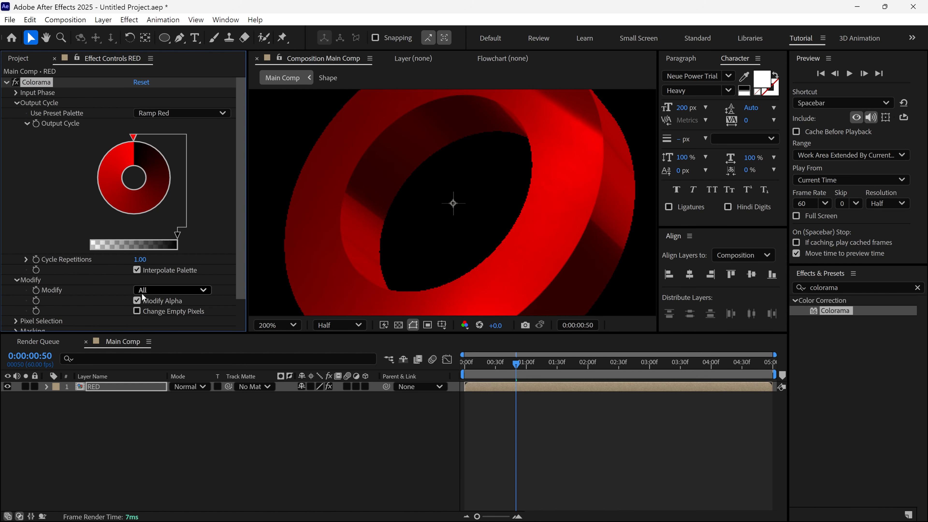
left_click(139, 304)
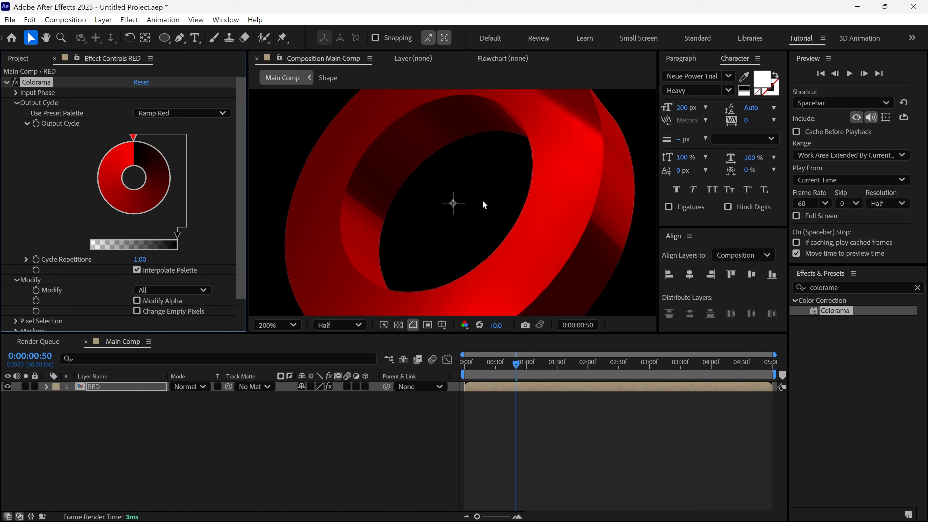
scroll(483, 205, "down", 1)
Duplicate the RED layer and rename the copy green.
left_click(131, 390)
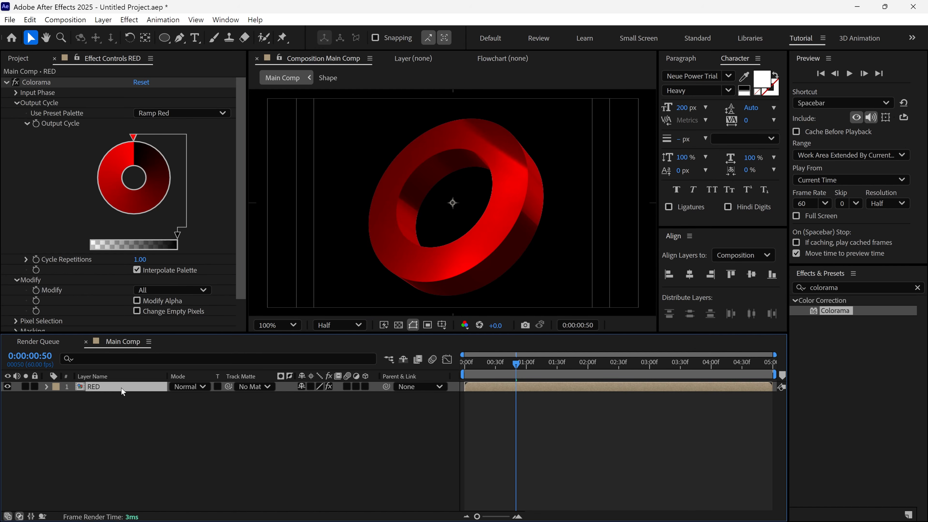
key("ctrl+d")
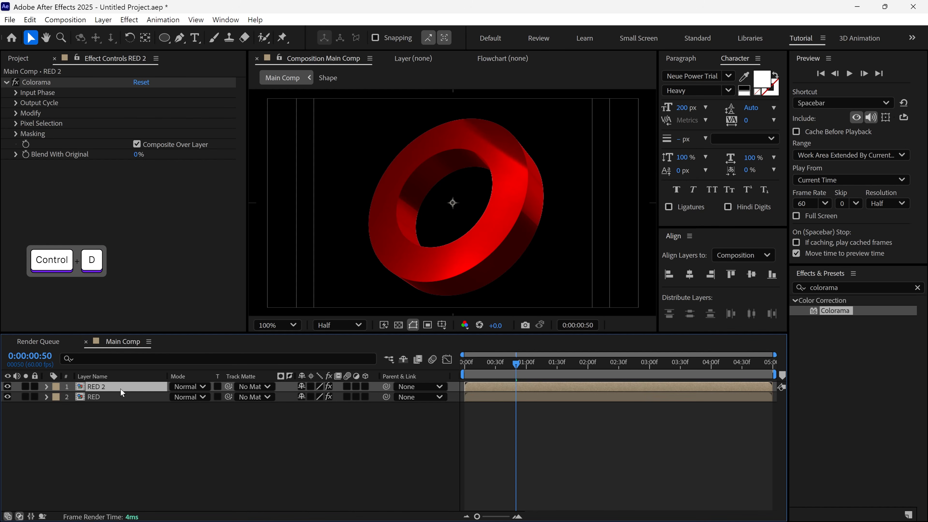
key("Return")
type("green")
key("Return")
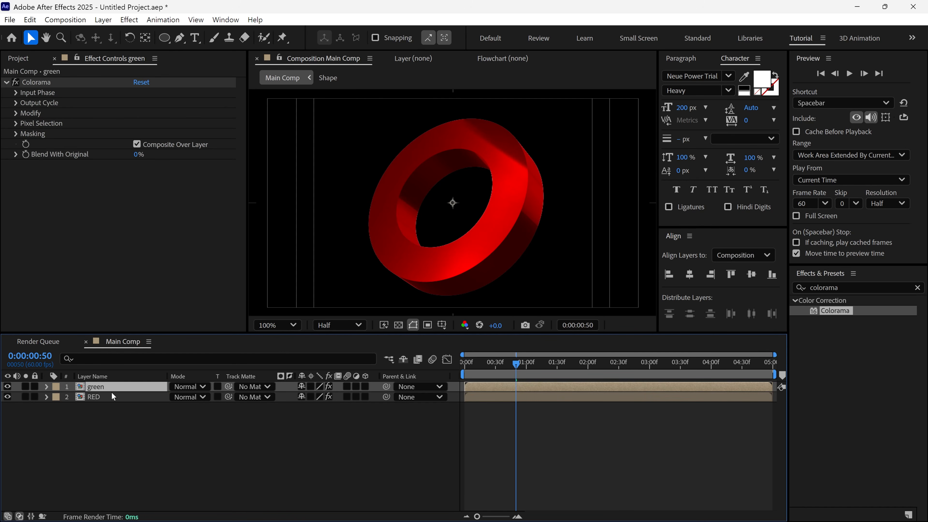
Change the green layer's Colorama preset palette to Ramp Green.
left_click(15, 103)
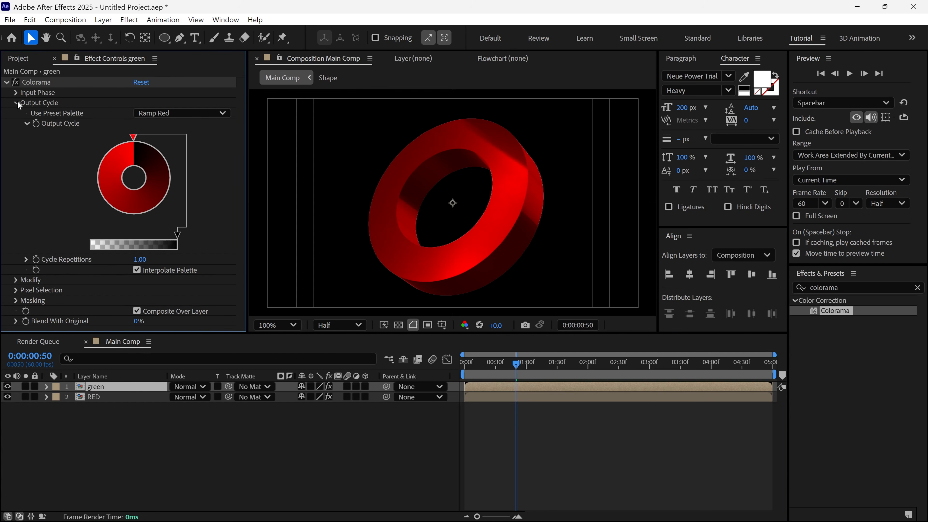
left_click(201, 113)
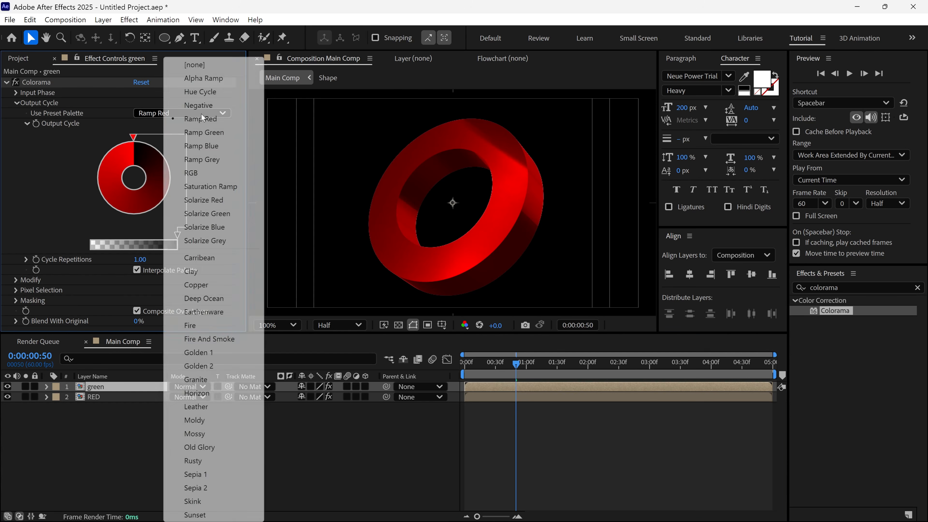
left_click(216, 138)
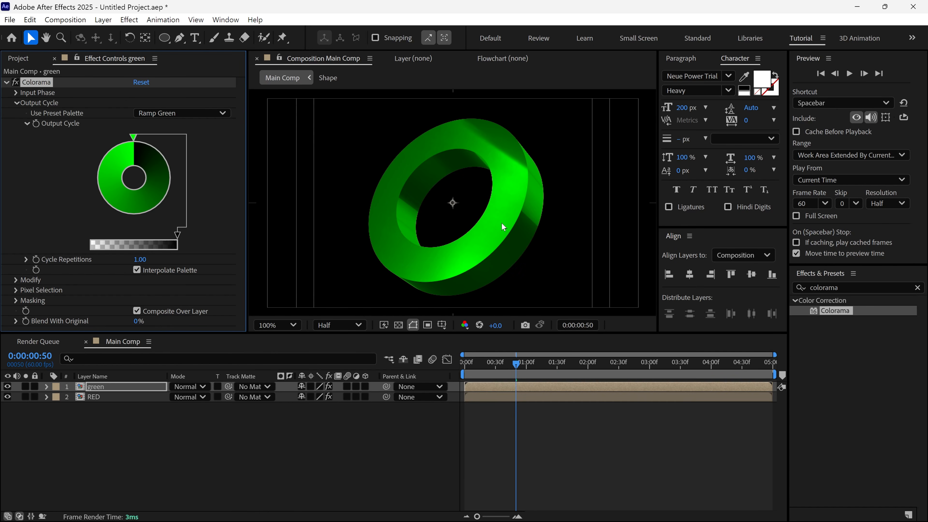
Duplicate the green layer and rename the copy blue.
left_click(116, 387)
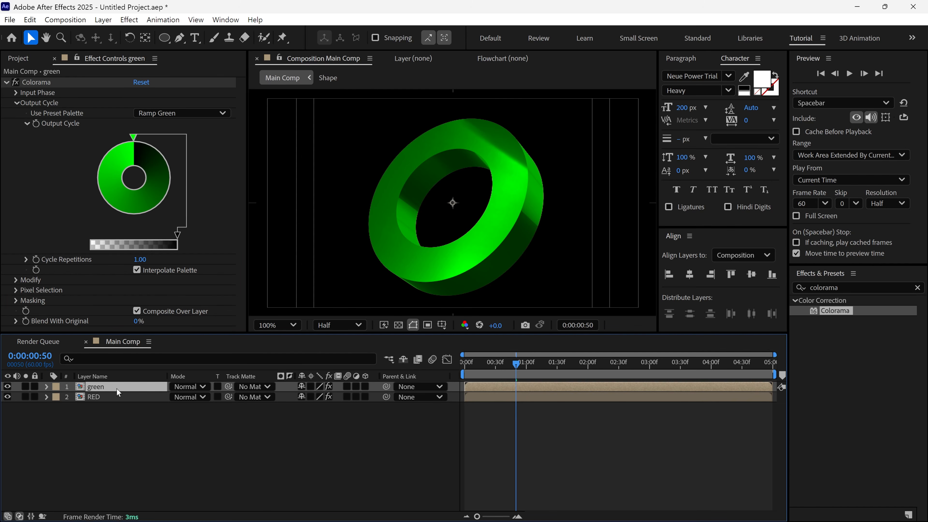
key("ctrl+d")
key("Return")
type("blue")
key("Return")
Change the blue layer's Colorama preset palette to Ramp Blue.
left_click(15, 103)
left_click(149, 114)
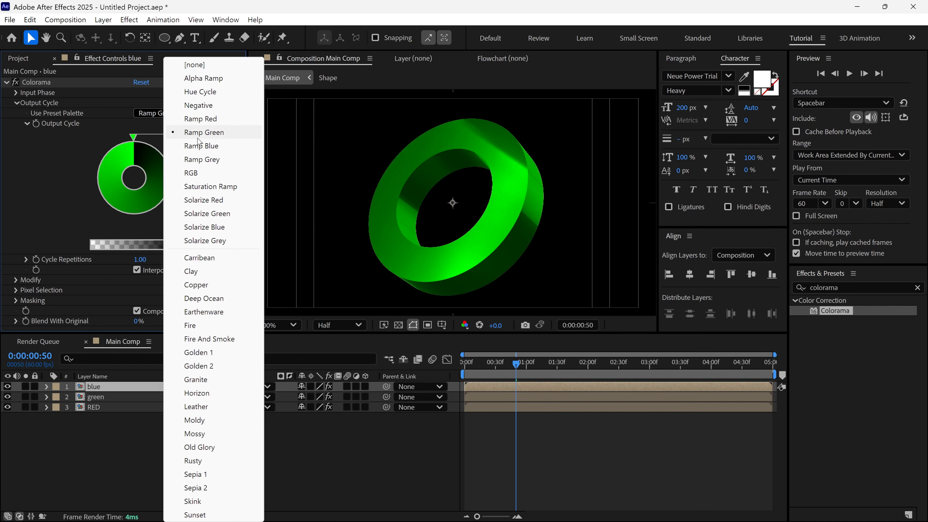
left_click(207, 146)
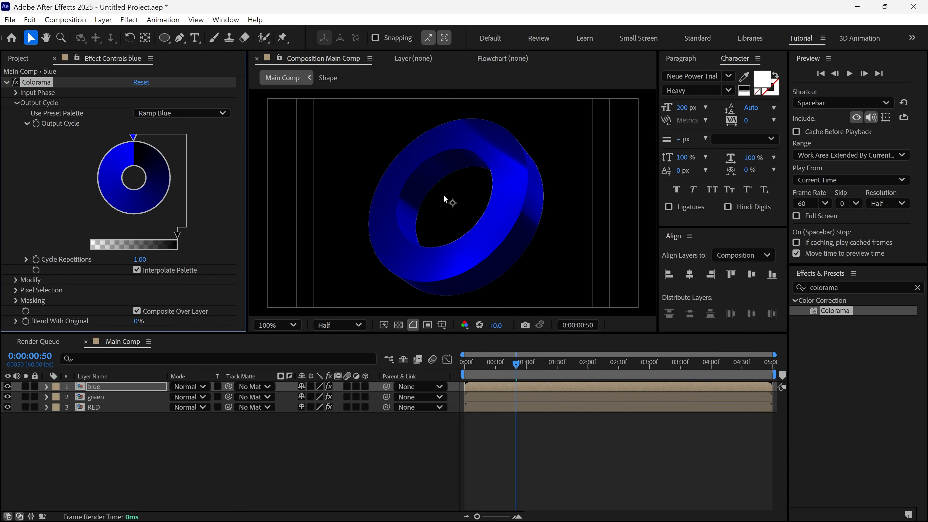
Set the blending mode of the blue, green and RED layers to Screen.
left_click_drag(128, 434, 116, 387)
left_click(206, 389)
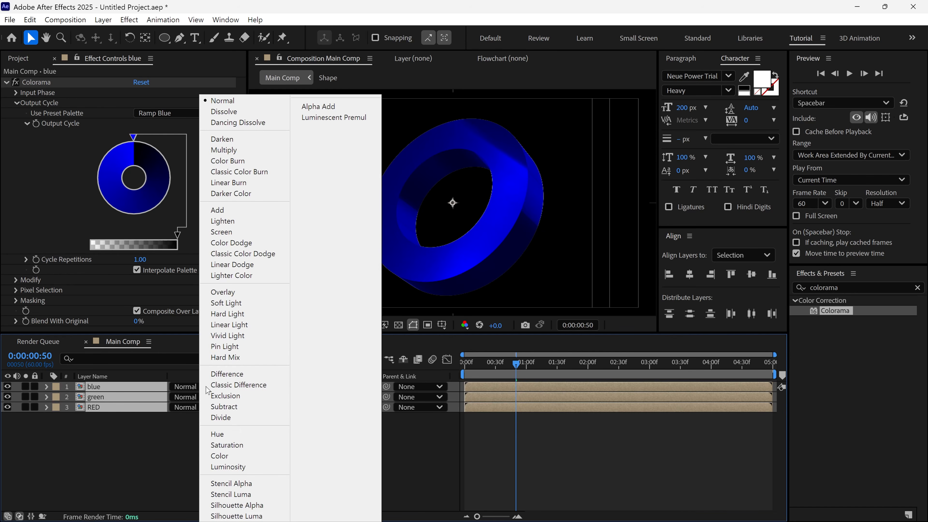
left_click(227, 232)
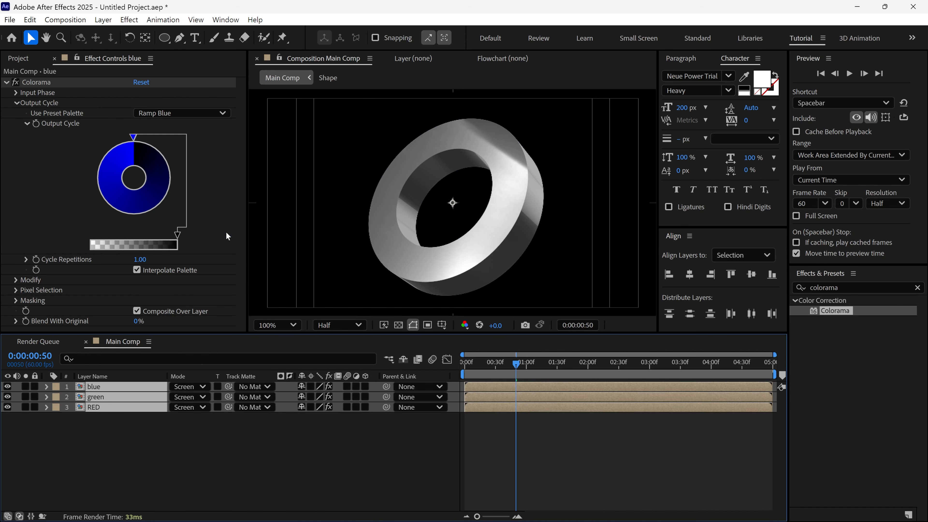
left_click(185, 430)
Apply the Displacement Map effect to the RED layer and examine the ring's edges up close.
left_click(797, 290)
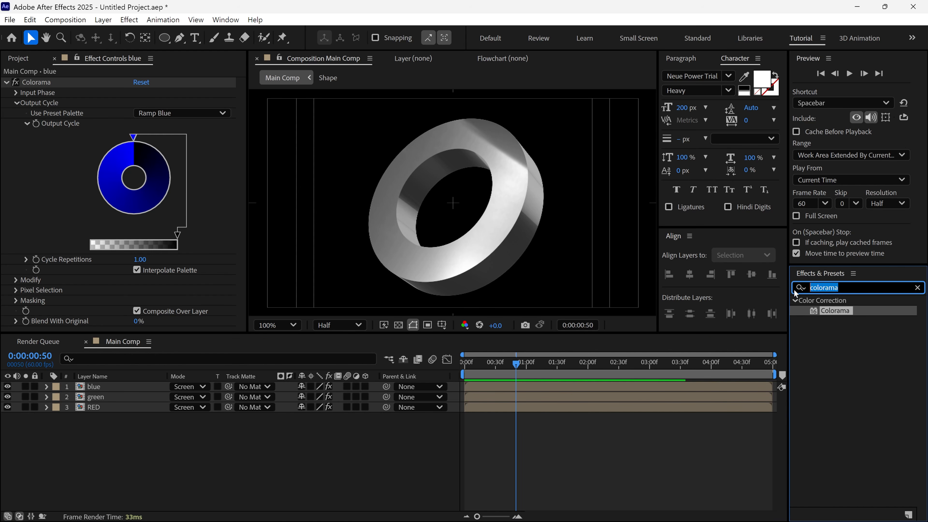
type("map")
left_click_drag(851, 397, 97, 403)
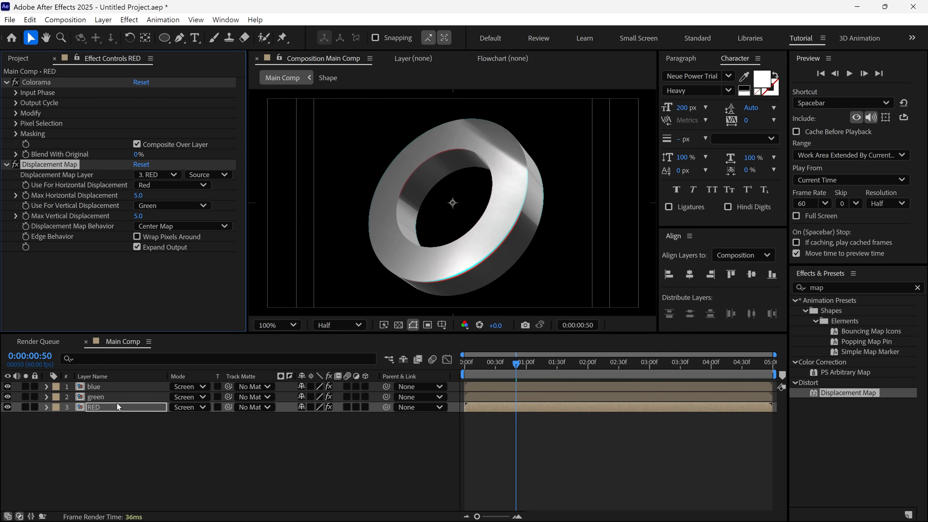
key("period")
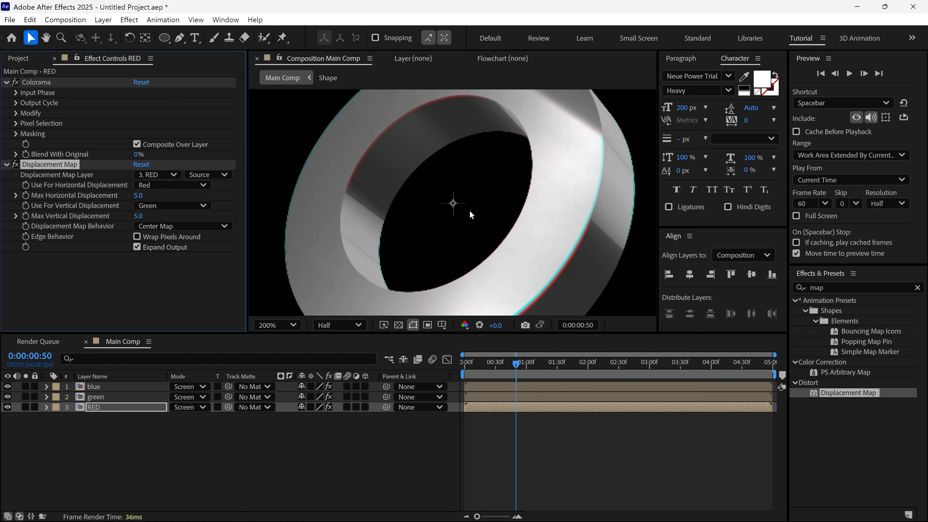
key("comma")
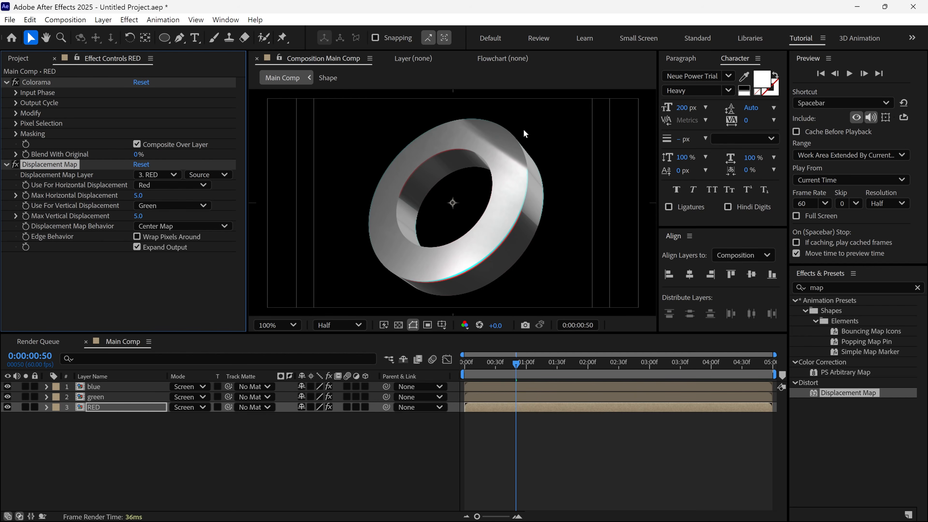
Set RED's Displacement Map layer to 2. green with Effects & Masks as its source, and use Green for horizontal displacement.
key("period")
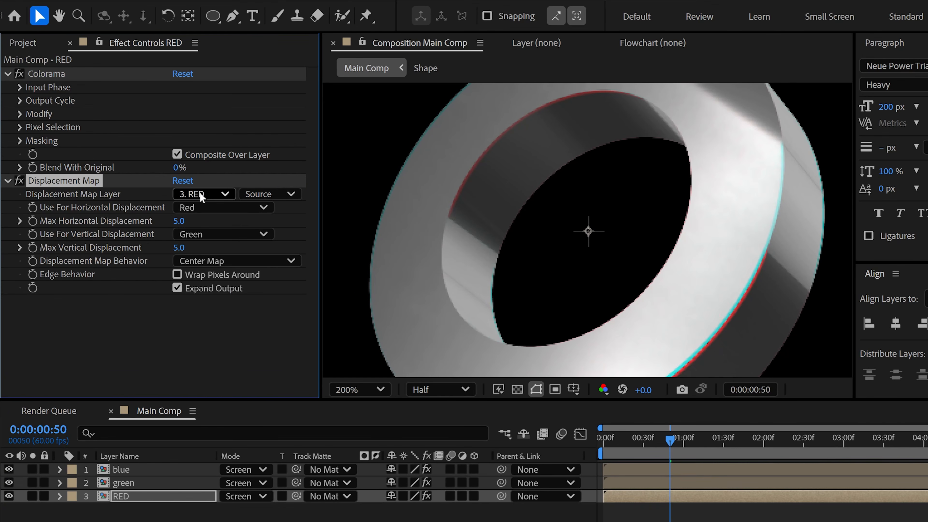
left_click(157, 175)
left_click(206, 250)
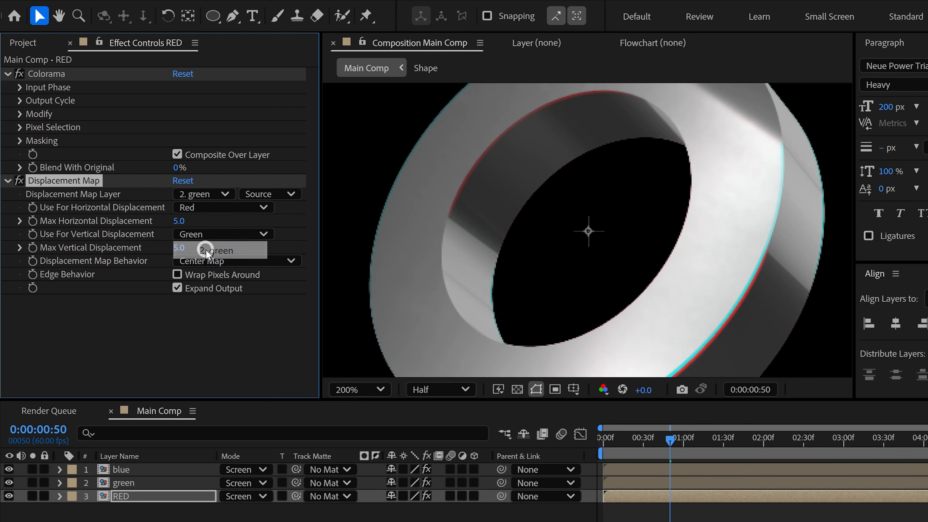
left_click(267, 193)
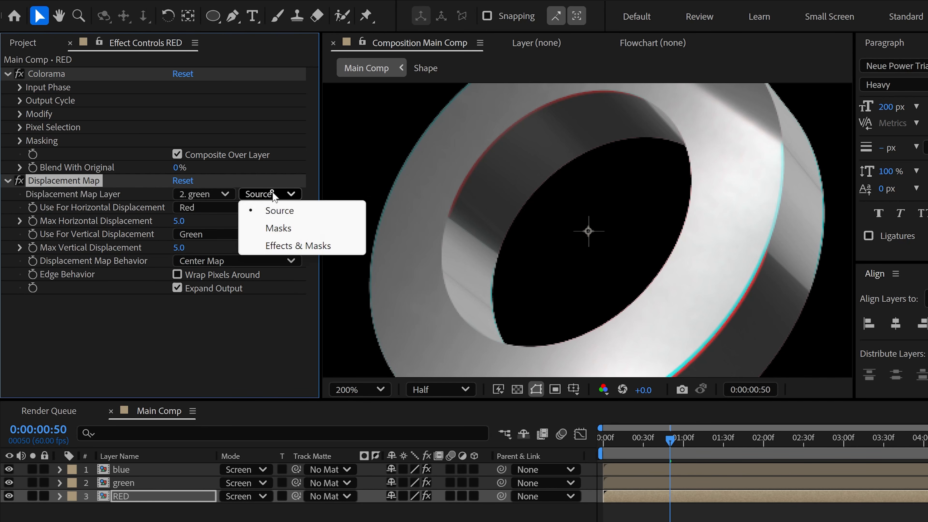
left_click(291, 246)
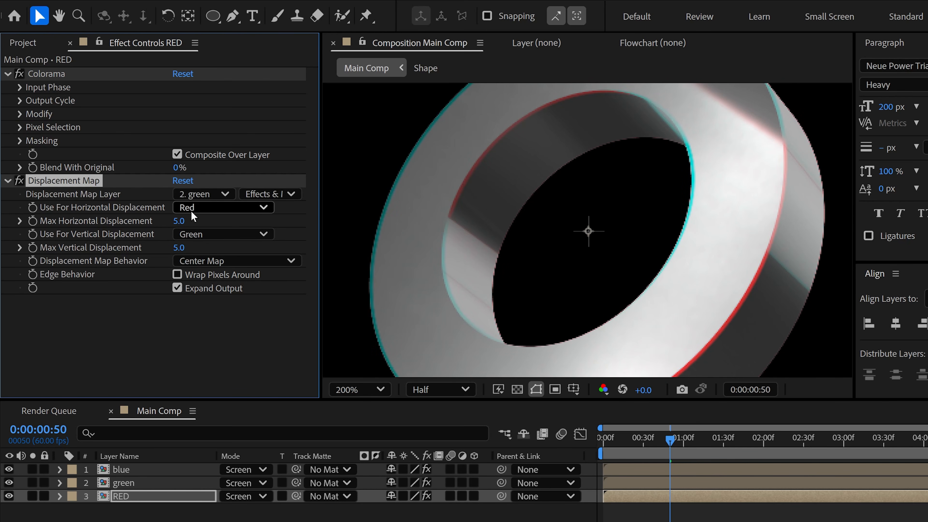
left_click(205, 205)
left_click(216, 241)
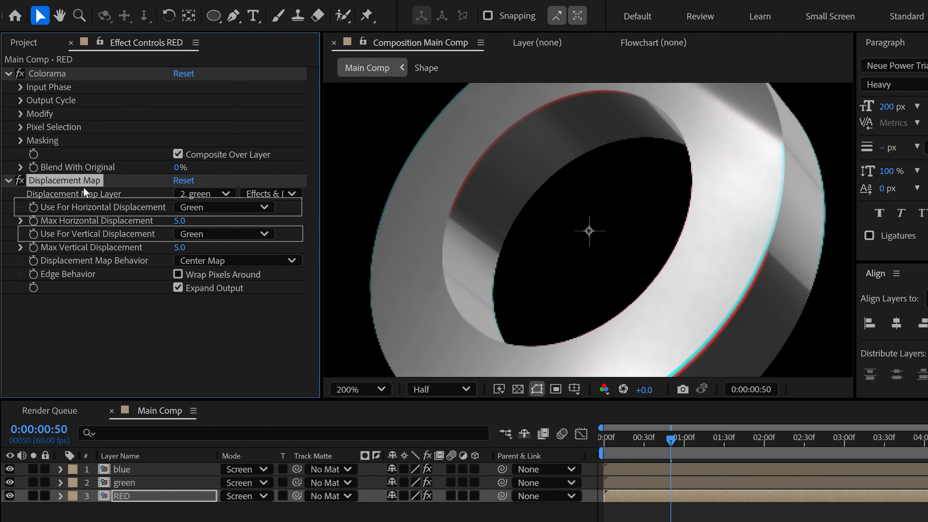
Copy the RED layer's Displacement Map effect onto the green layer.
key("ctrl+c")
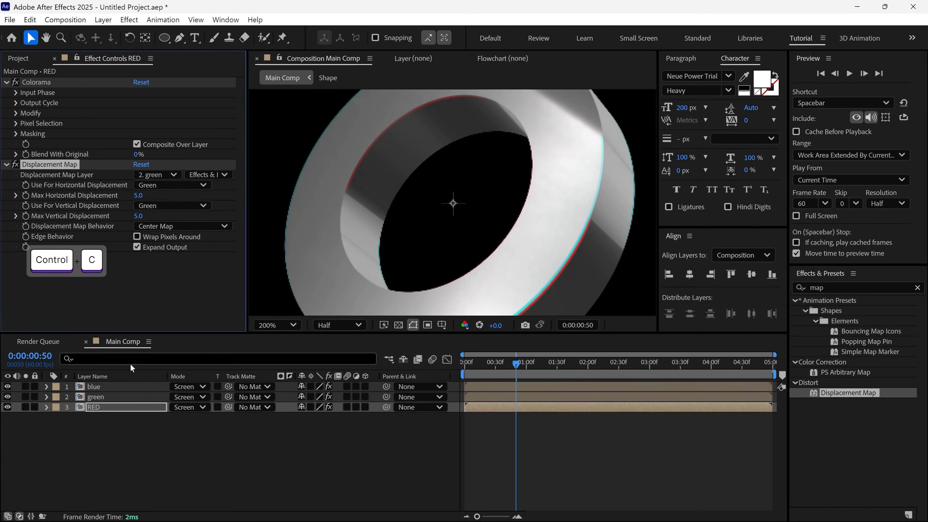
left_click(103, 397)
key("ctrl+v")
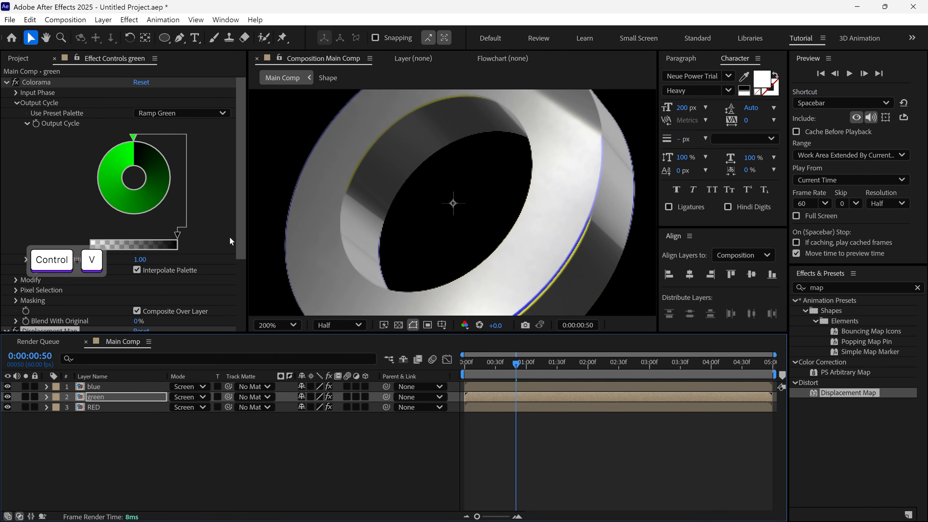
Set green's Displacement Map layer to 1. blue with Effects & Masks as source, and use Blue for horizontal and vertical displacement.
scroll(242, 242, "down", 5)
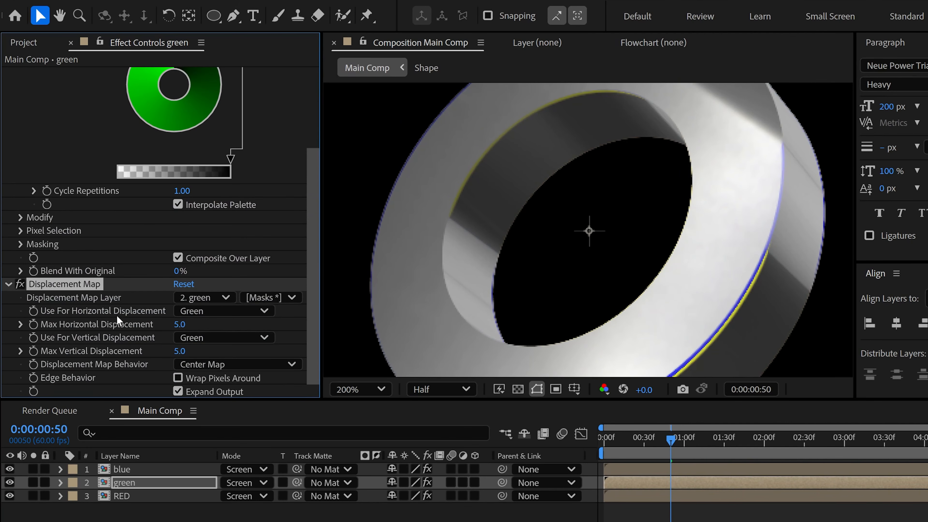
left_click(179, 276)
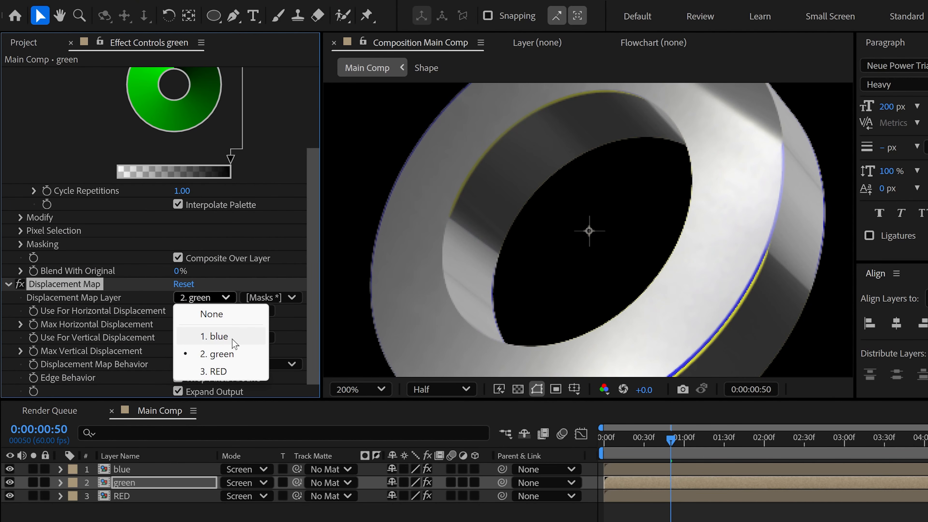
left_click(232, 342)
left_click(213, 314)
left_click(215, 360)
left_click(213, 338)
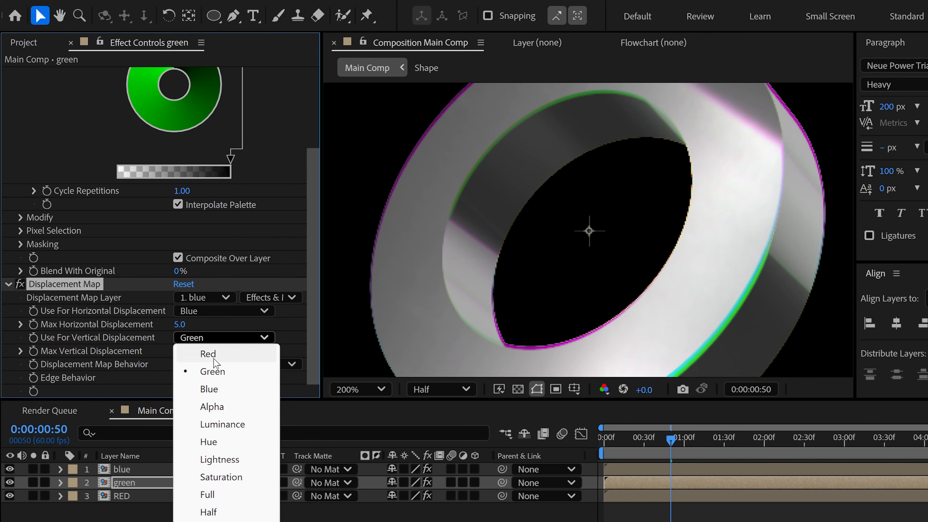
left_click(215, 390)
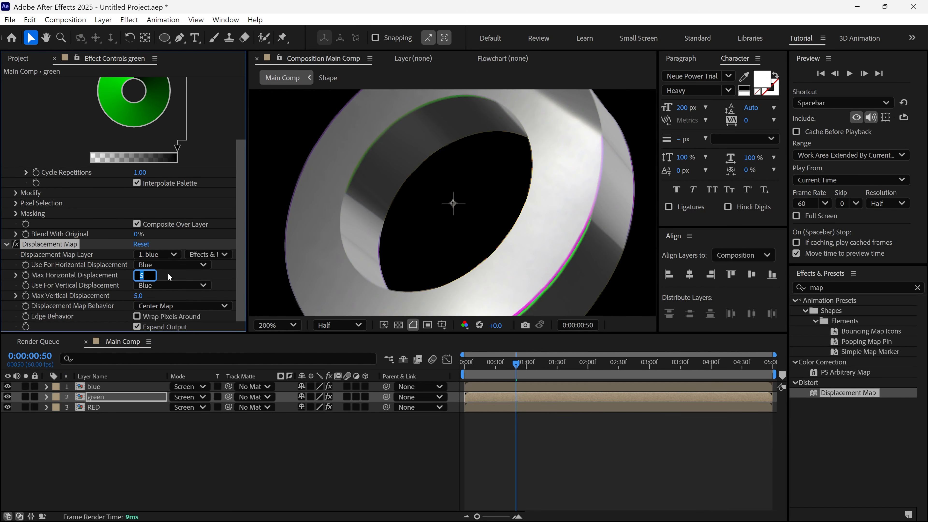
Set the green layer's Max Horizontal Displacement to 9 and Max Vertical Displacement to 7.
type("9")
key("Return")
left_click(137, 295)
type("7")
key("Return")
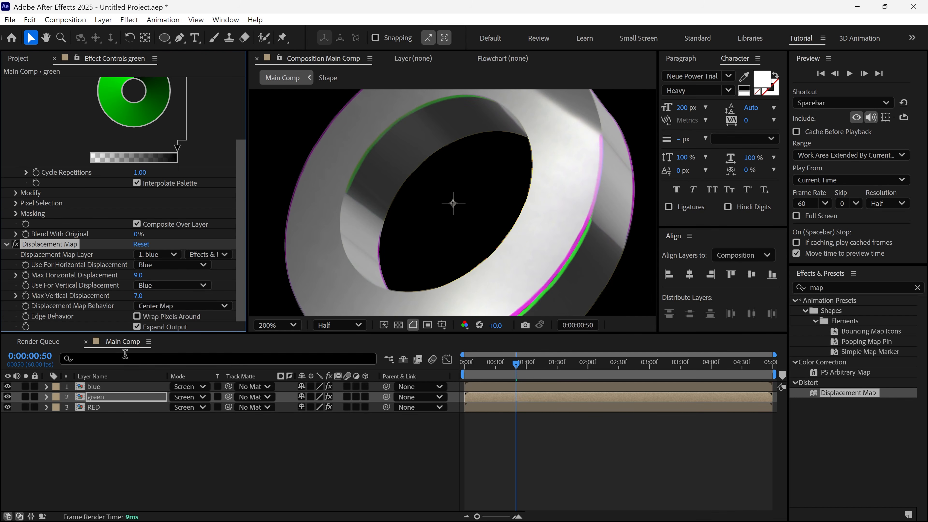
Paste the copied Displacement Map effect onto the blue layer and set its map layer to 3. RED.
left_click(99, 388)
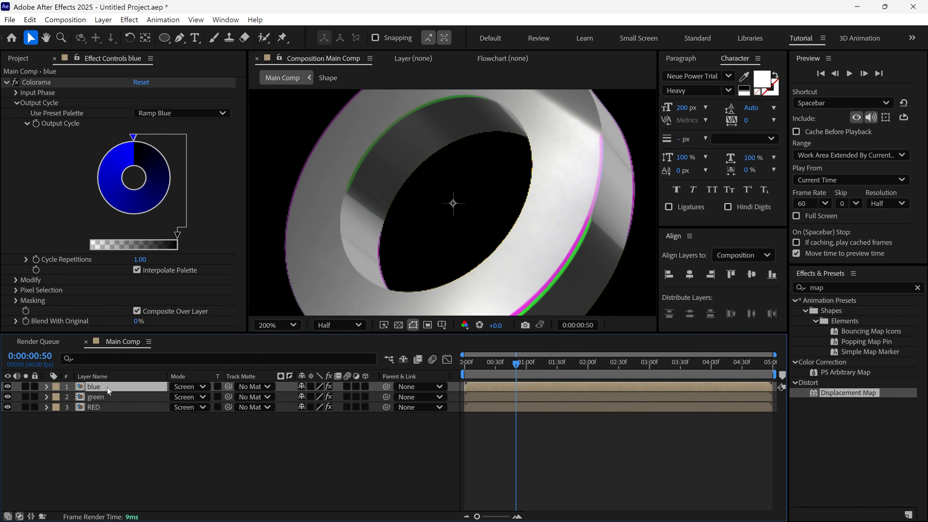
key("ctrl+v")
left_click_drag(239, 242, 241, 311)
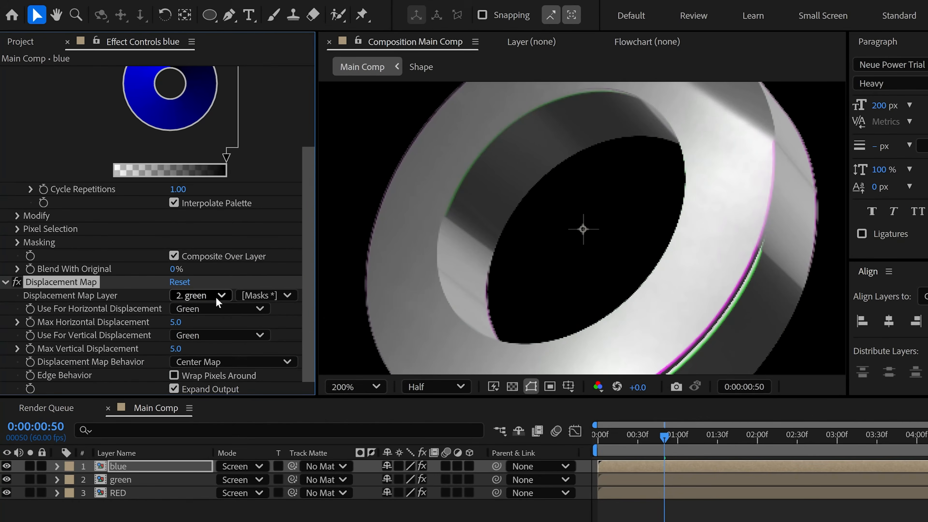
left_click(169, 256)
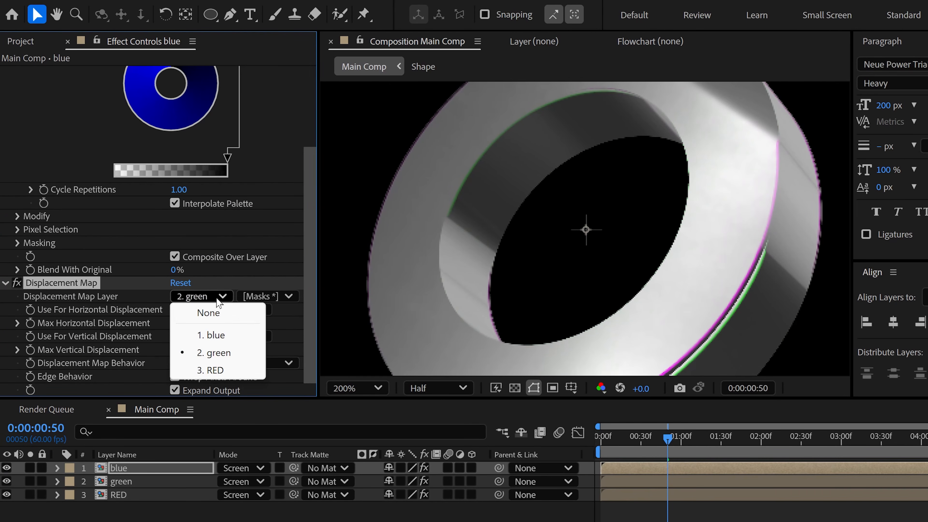
left_click(225, 369)
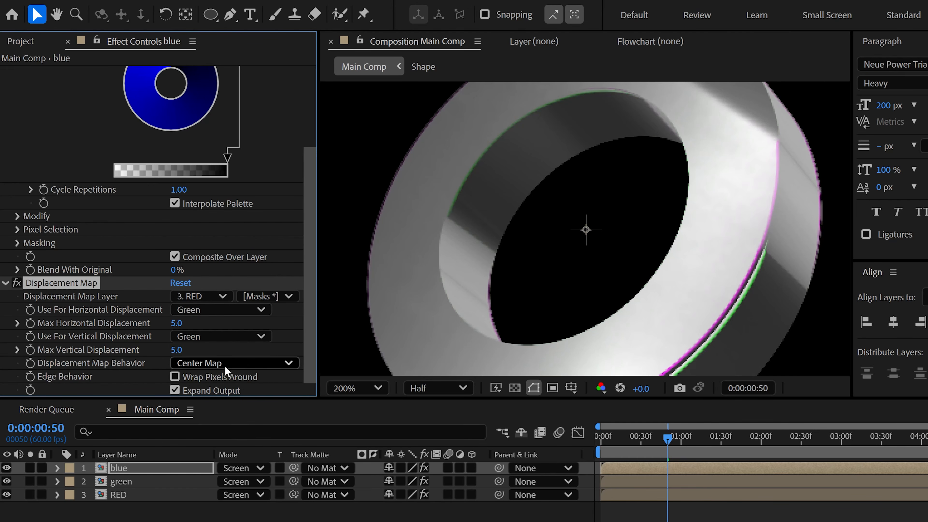
Use Red for both the horizontal and vertical displacement of the blue layer's Displacement Map.
left_click(207, 310)
left_click(210, 326)
left_click(209, 337)
left_click(209, 353)
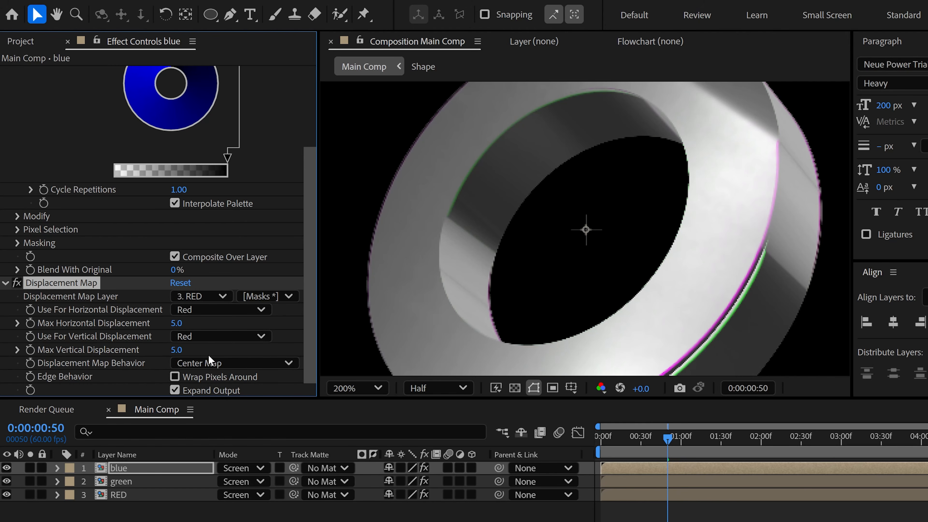
Set the blue layer's Max Horizontal Displacement to -3 and Max Vertical Displacement to 13.
type("-3")
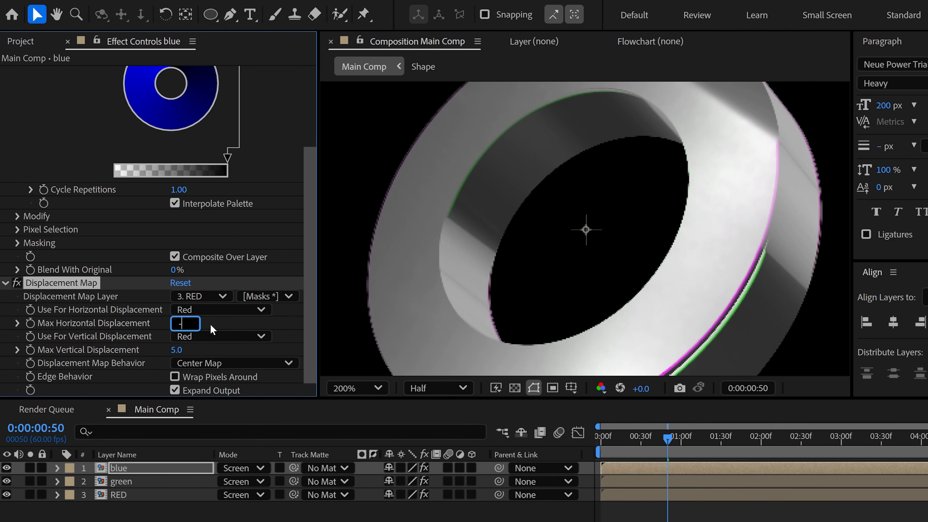
left_click(176, 349)
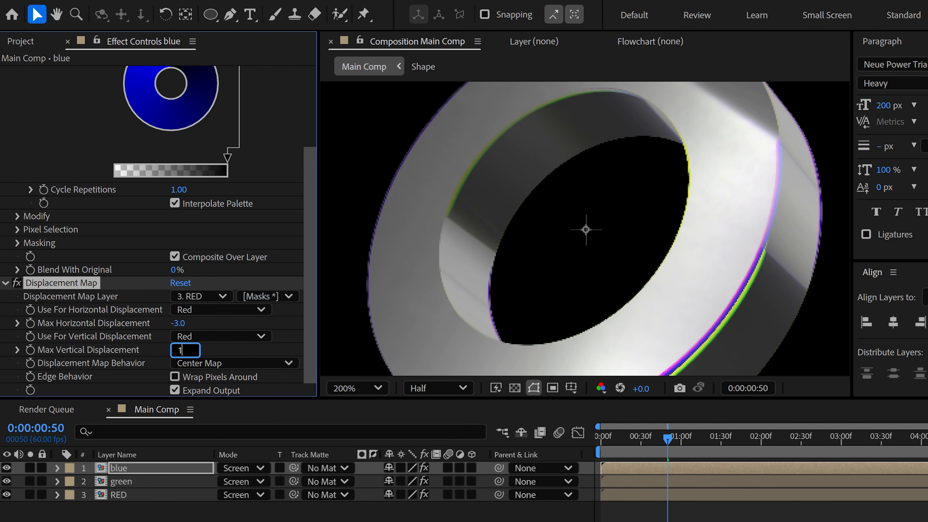
scroll(549, 283, "down", 1)
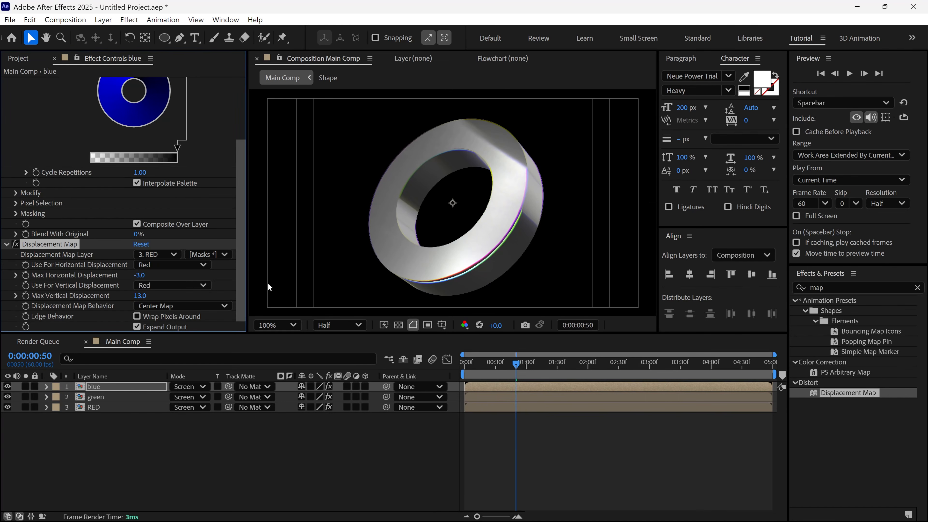
left_click_drag(142, 281, 140, 277)
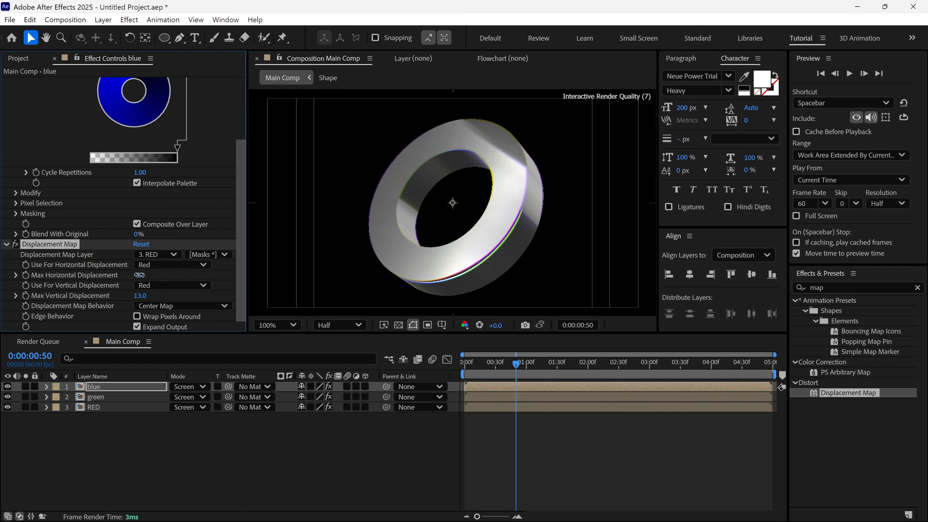
key("ctrl+z")
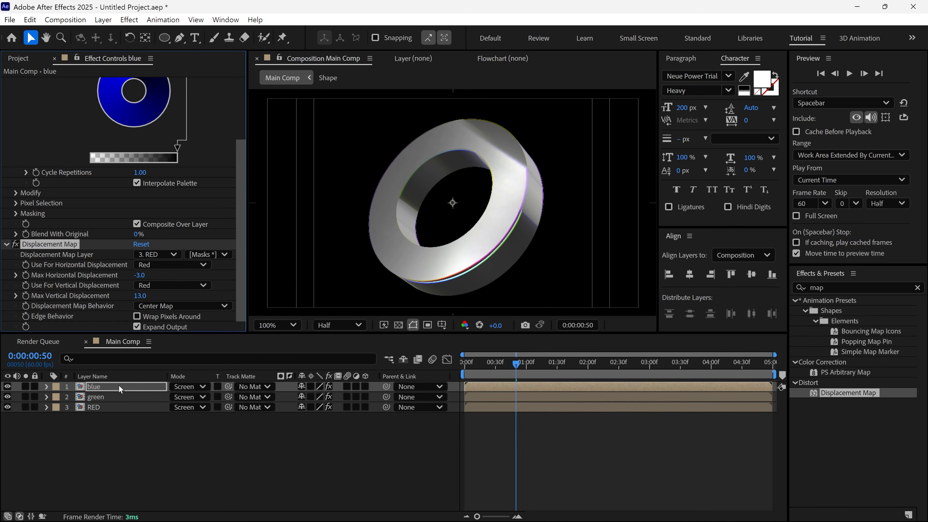
Duplicate the blue layer and rename the copy Color.
left_click(116, 387)
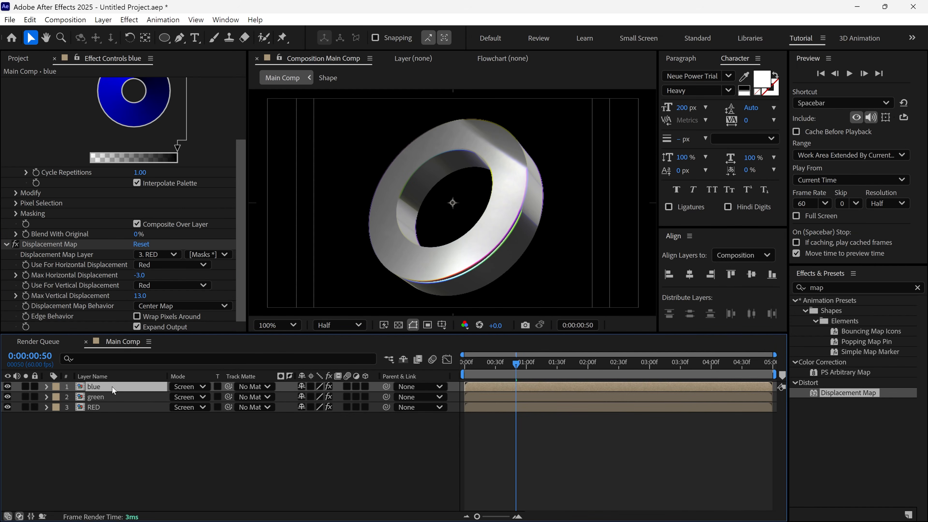
key("ctrl+d")
key("Return")
type("Color")
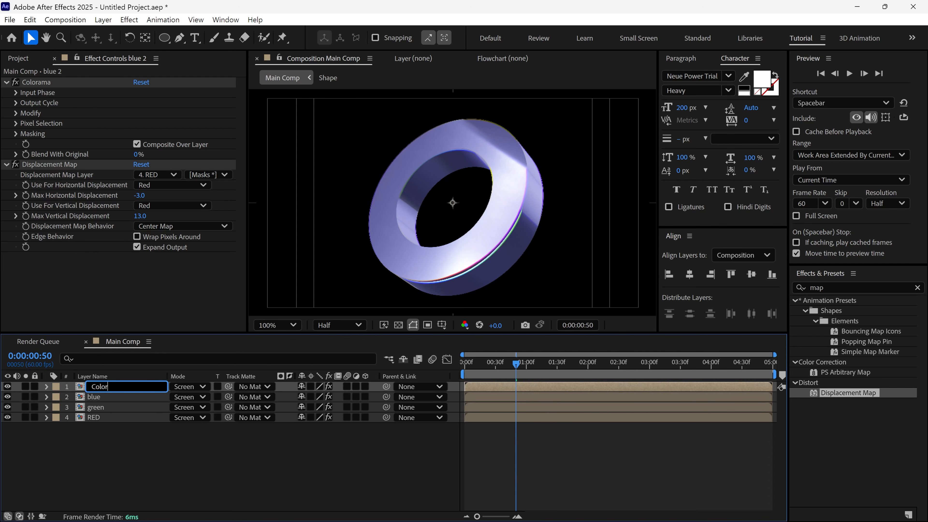
key("Return")
Delete the Displacement Map and Colorama effects from the Color layer and set its blending mode to Overlay.
left_click(62, 166)
key("Delete")
left_click(31, 82)
key("Delete")
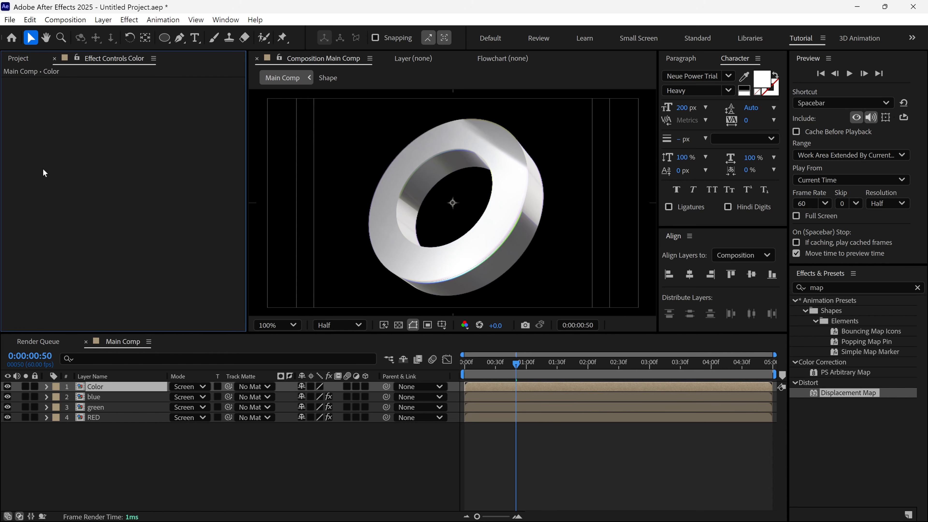
left_click(193, 389)
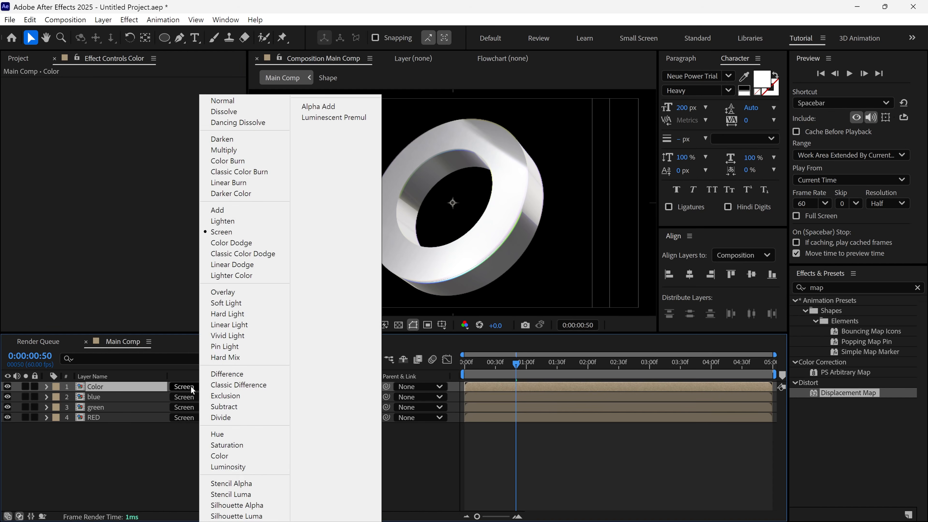
left_click(223, 292)
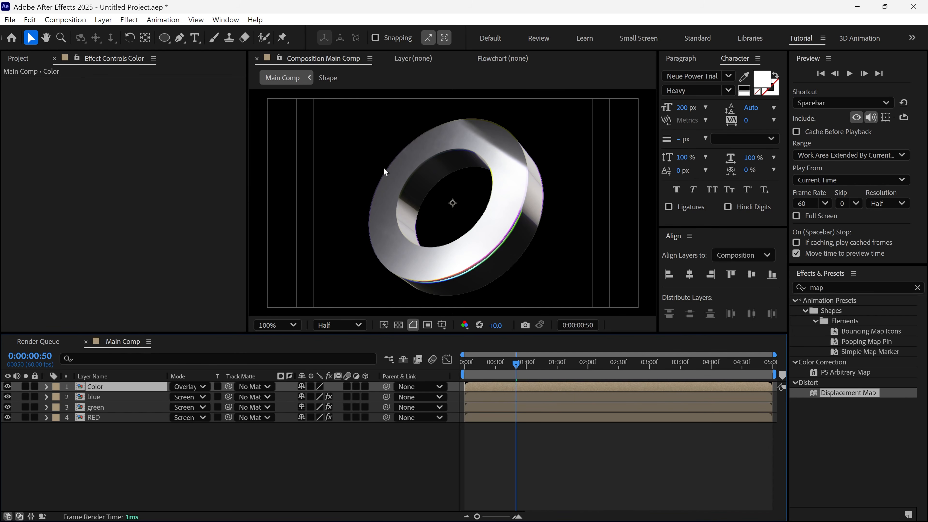
Add a Gradient Overlay layer style to the Color layer.
right_click(98, 389)
mouse_move(127, 193)
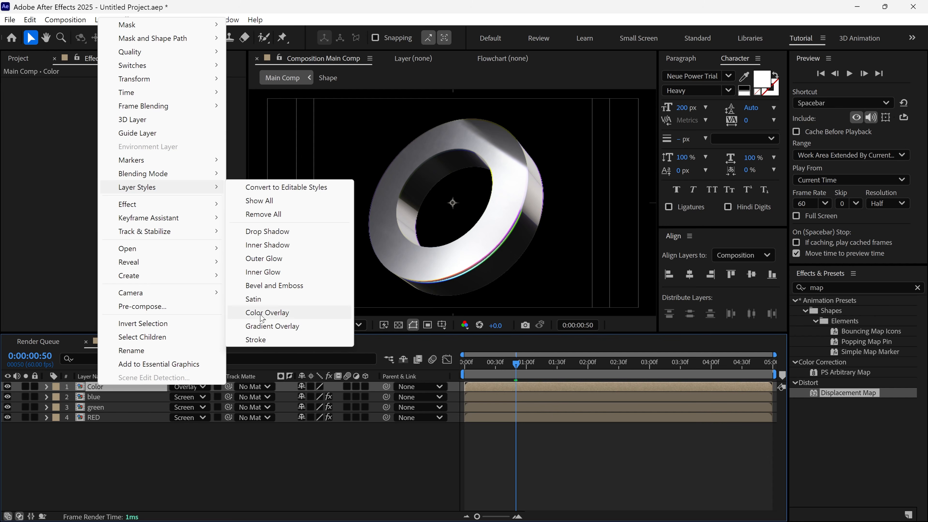
left_click(272, 326)
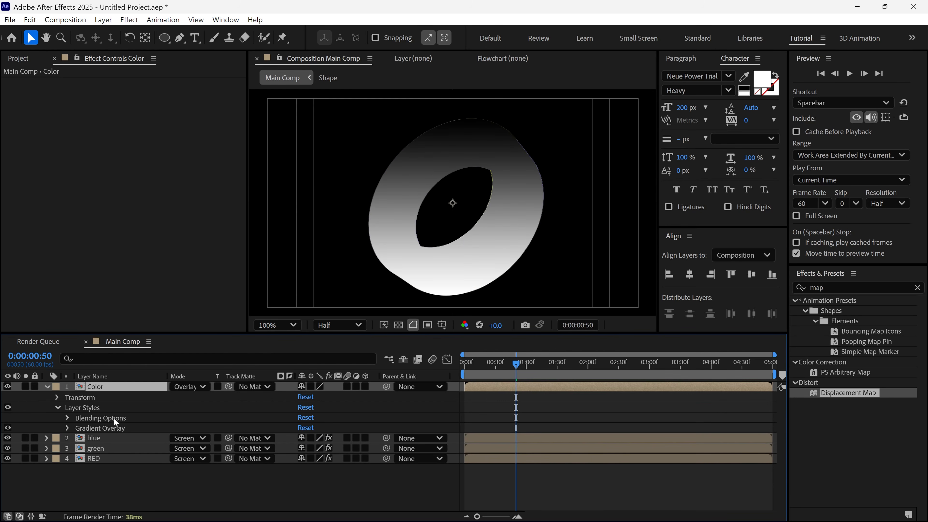
Change the first color stop of the Color layer's Gradient Overlay to magenta E309C4.
left_click(67, 423)
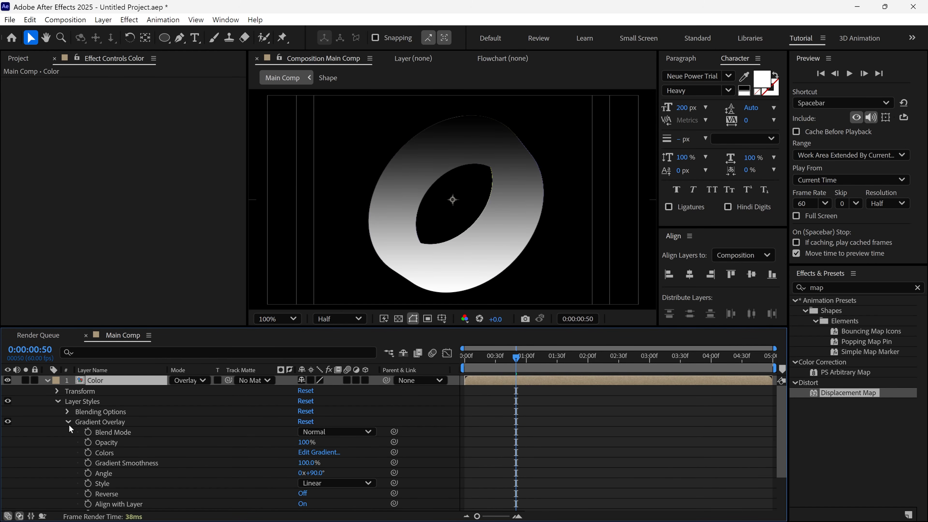
left_click(323, 457)
left_click_drag(424, 142, 648, 148)
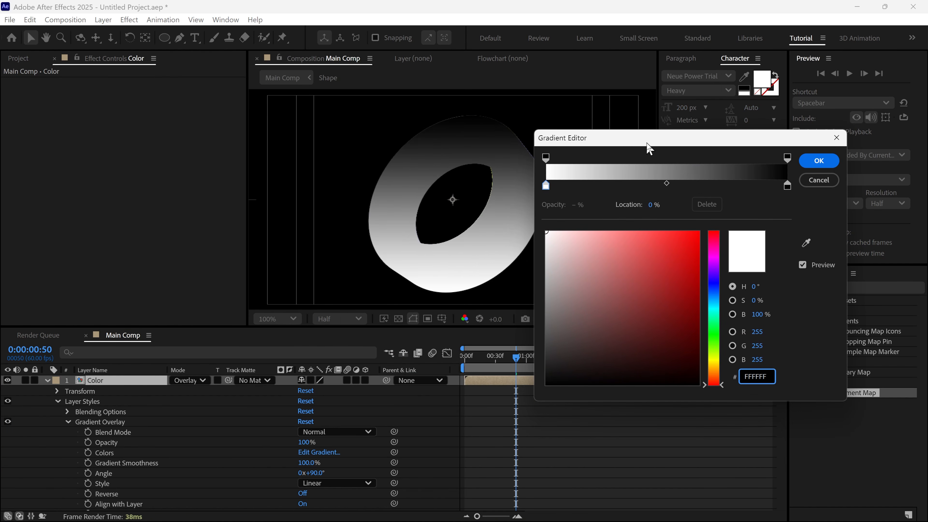
left_click(544, 187)
left_click(714, 253)
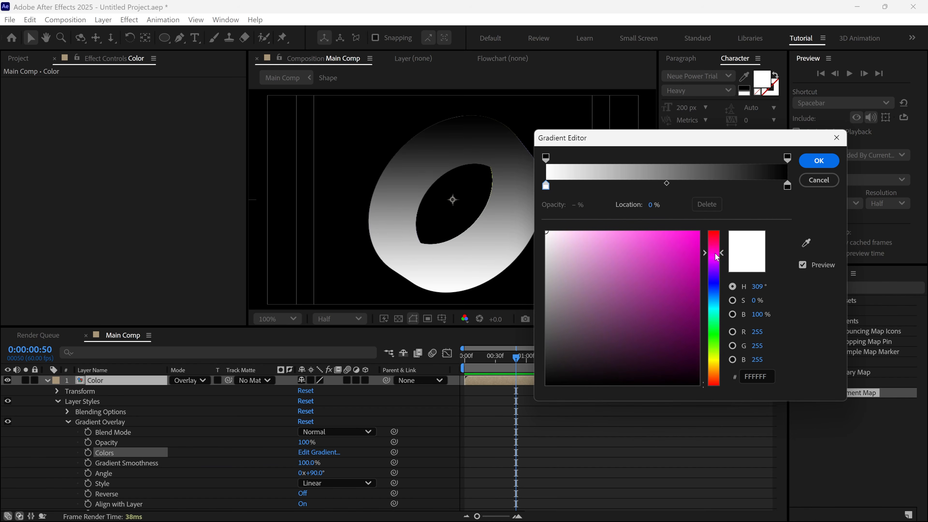
left_click(692, 247)
Make the gradient's last color stop purple and add a golden yellow stop (E3B009) at 55.5% between the two ends.
left_click(788, 185)
left_click(713, 266)
left_click(694, 240)
left_click(680, 184)
left_click_drag(716, 271, 719, 365)
left_click(817, 161)
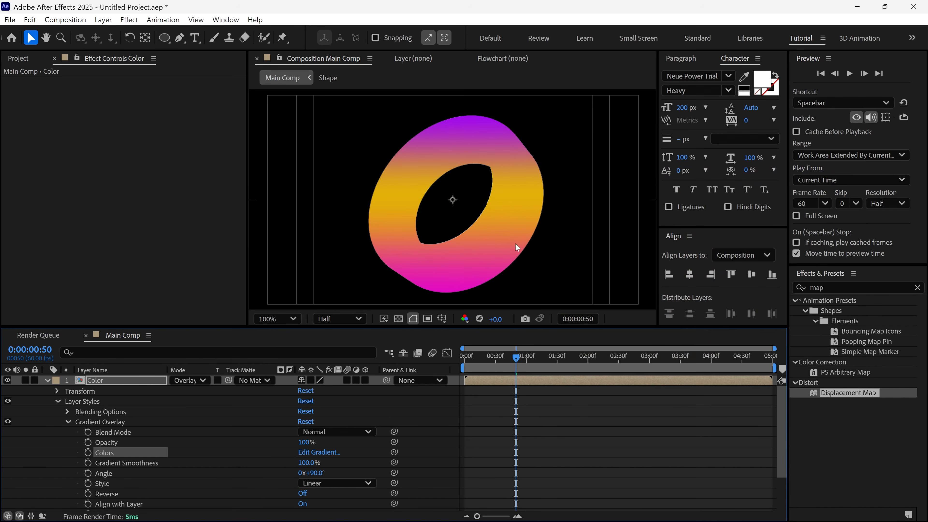
Set the Gradient Overlay's blend mode to Overlay and delete the golden yellow middle stop from its gradient.
left_click(317, 432)
left_click(345, 220)
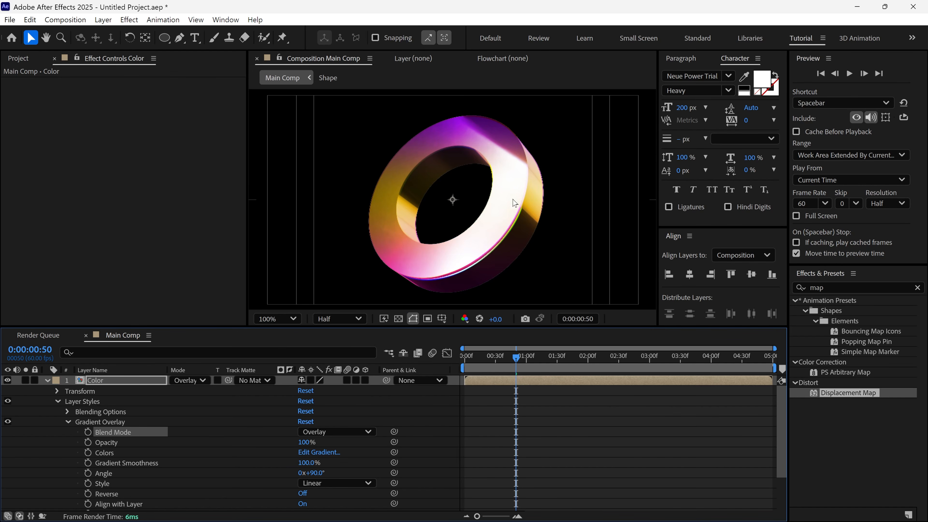
left_click(328, 453)
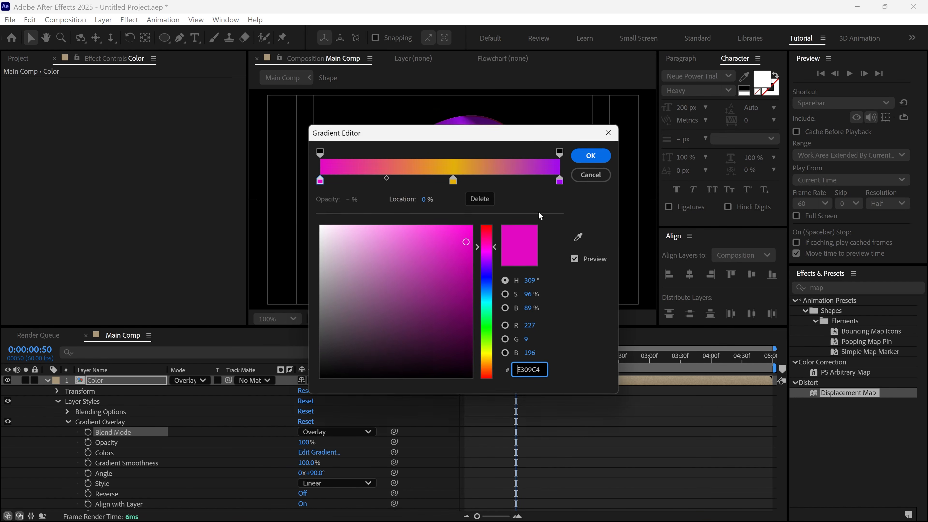
left_click_drag(457, 126, 746, 115)
left_click(741, 163)
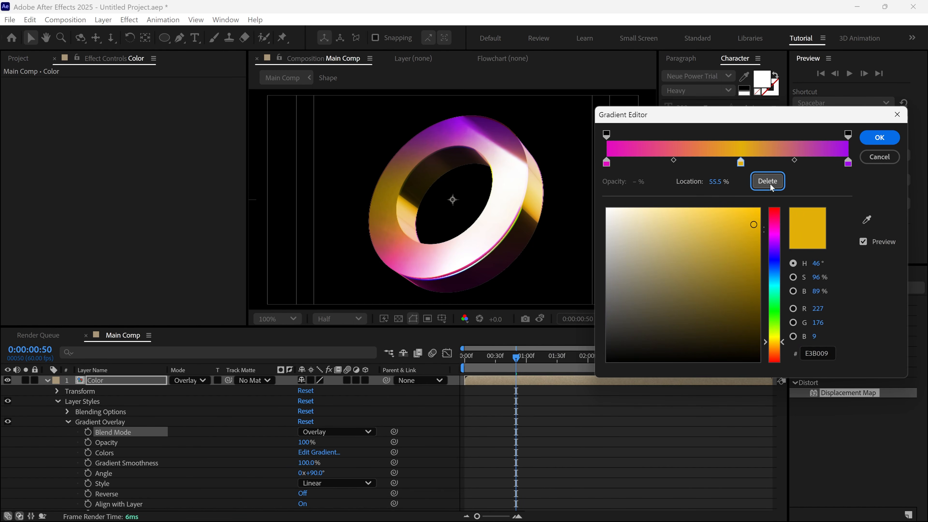
left_click(767, 180)
left_click(880, 138)
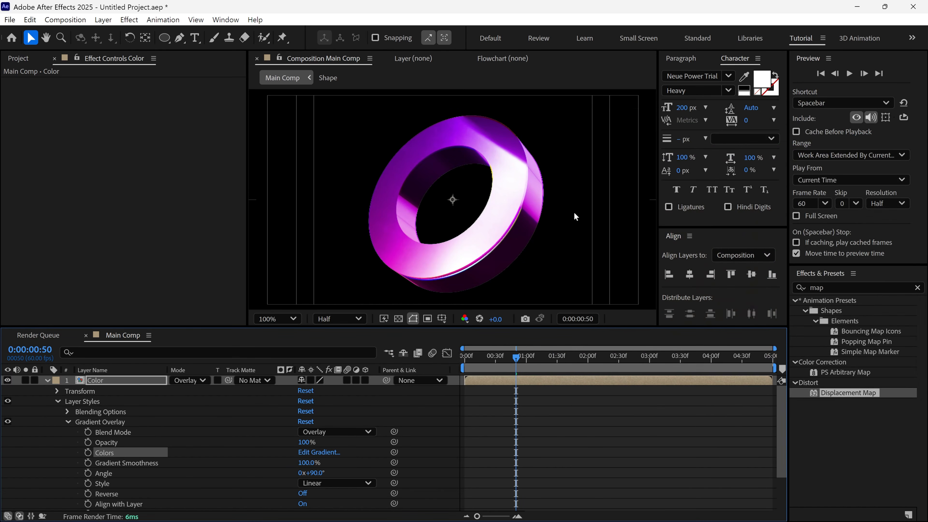
Add an Inner Glow layer style to the Color layer and reveal its settings.
left_click(67, 422)
right_click(105, 382)
mouse_move(145, 184)
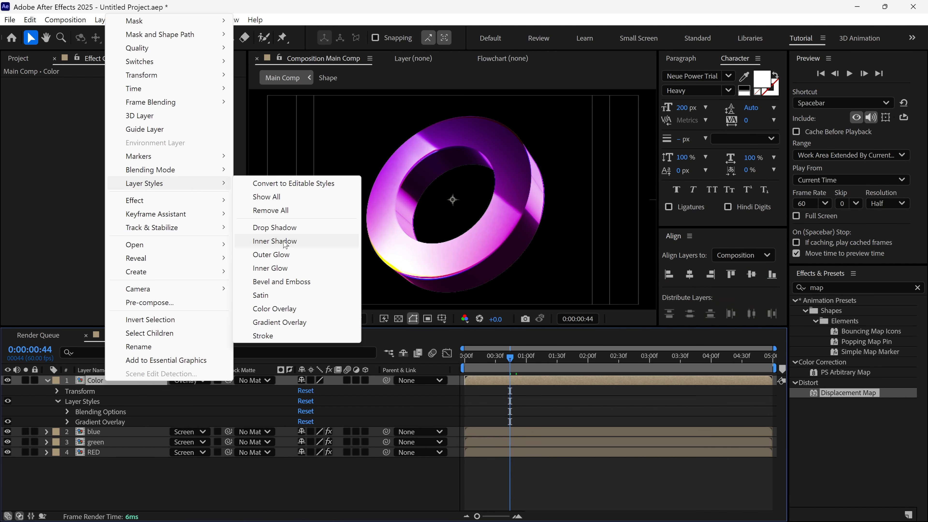
left_click(271, 268)
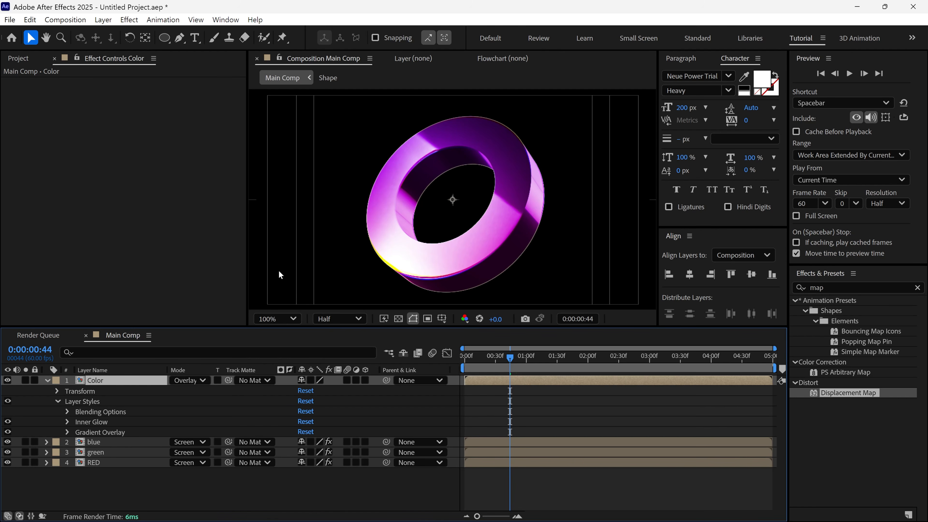
left_click(67, 423)
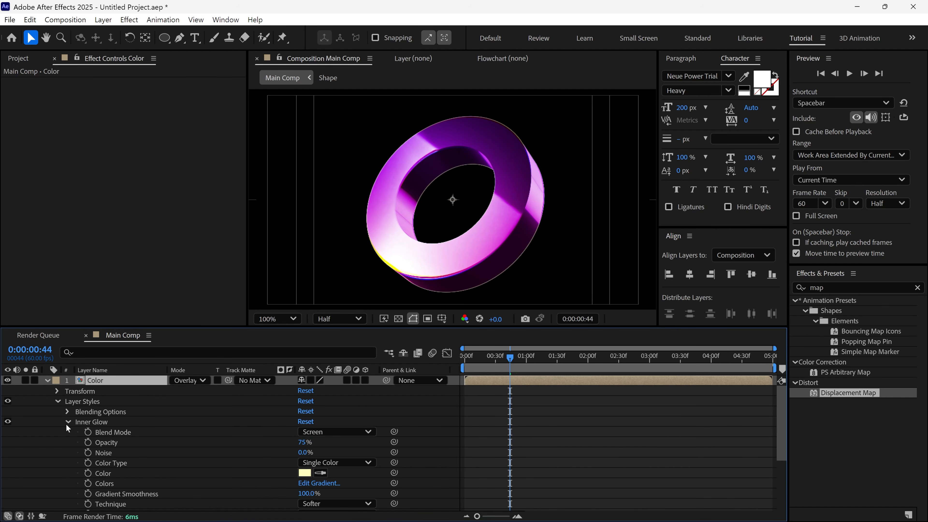
Change the Inner Glow color of the Color layer to a saturated purple-magenta.
left_click(305, 473)
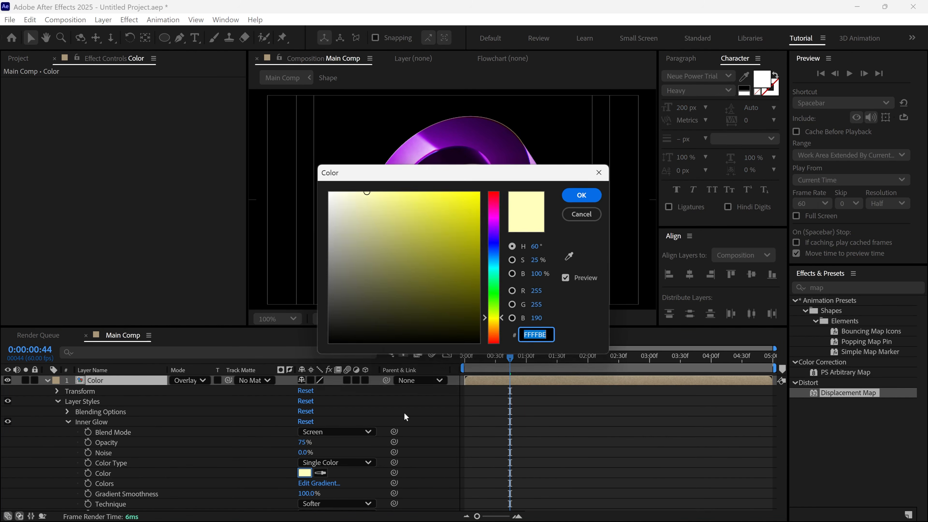
left_click_drag(422, 179, 620, 166)
left_click(694, 206)
left_click_drag(675, 256, 701, 213)
left_click(778, 181)
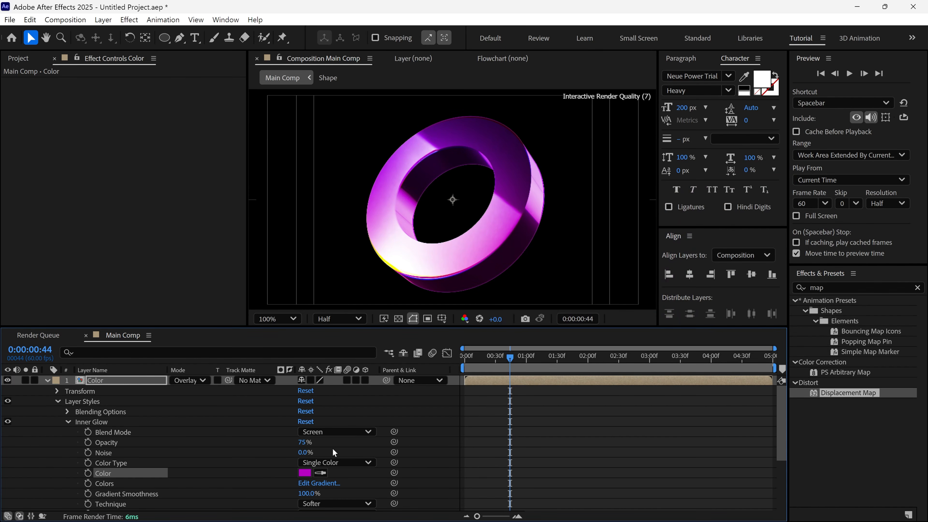
Set the Inner Glow size to 113 and collapse the Color layer's properties.
scroll(272, 461, "down", 3)
mouse_move(303, 473)
left_mouse_down()
mouse_move(375, 472)
mouse_move(230, 471)
mouse_move(307, 467)
mouse_move(293, 468)
left_mouse_up()
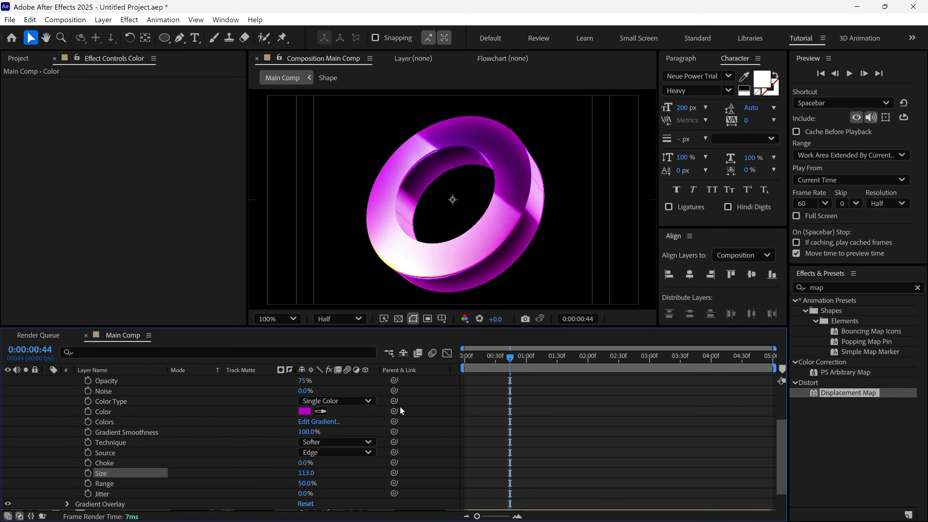
key("u")
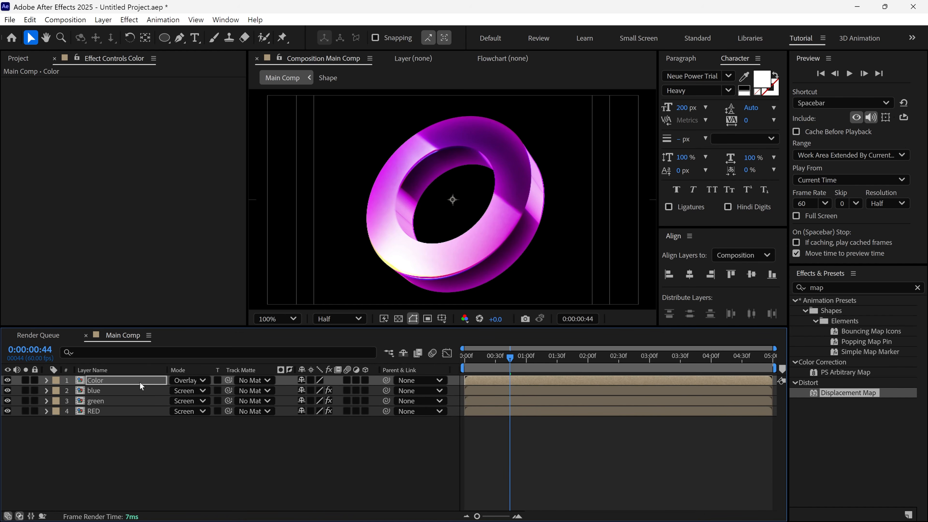
Duplicate the Color layer, name the copy Displacement and set its blending mode to Normal.
key("ctrl+d")
key("Return")
type("Displacement")
key("Return")
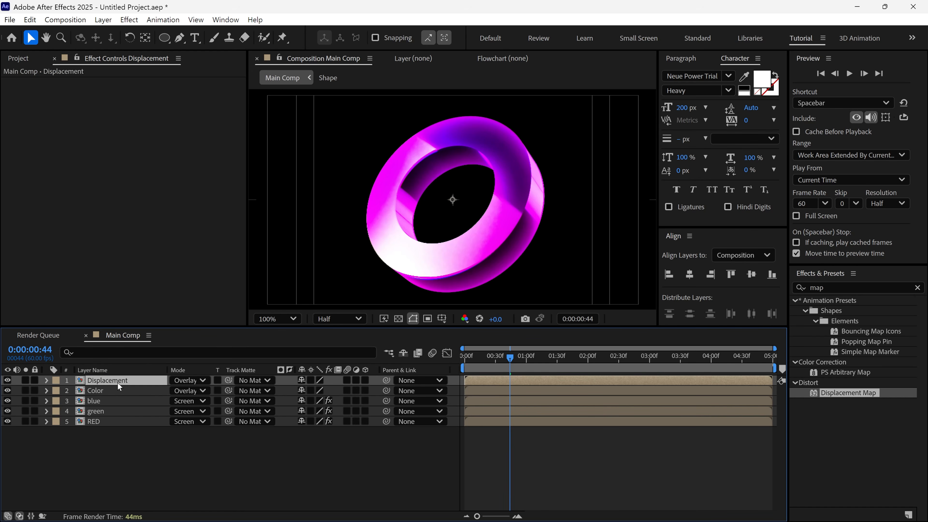
left_click(196, 383)
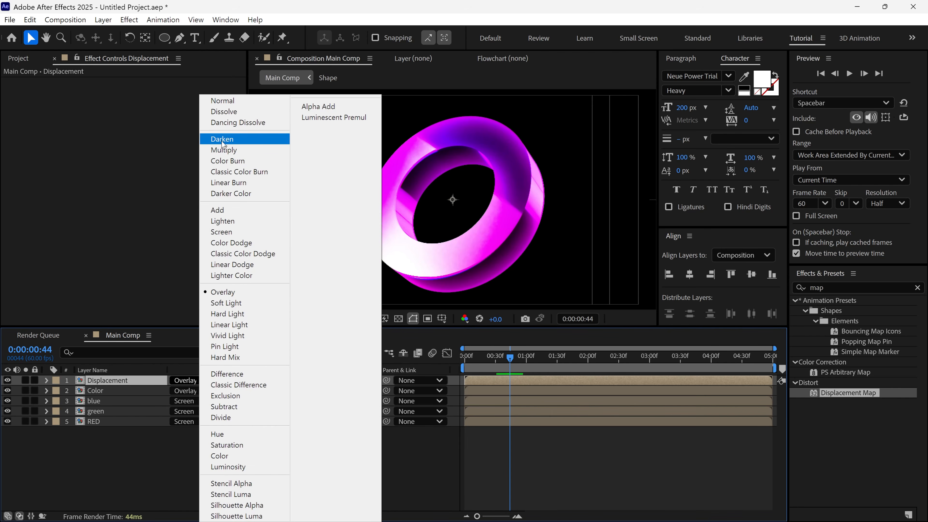
left_click(224, 104)
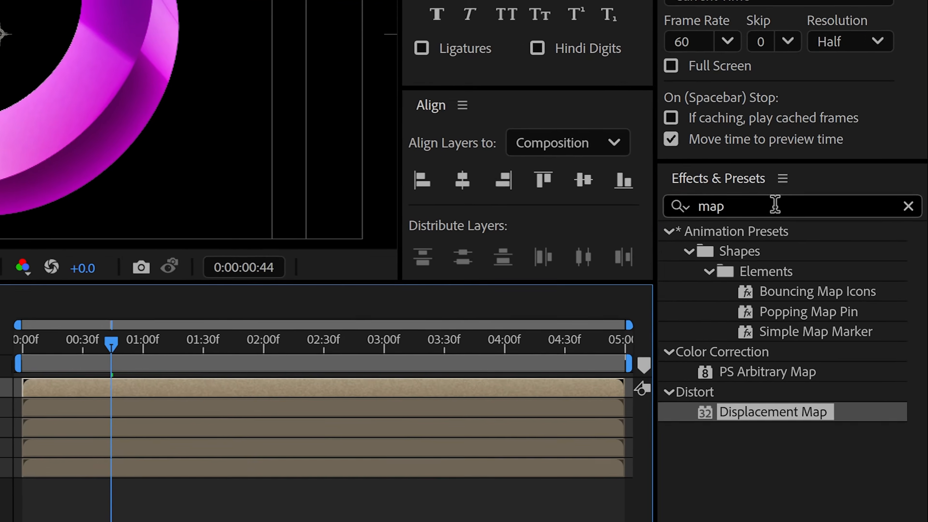
Find the Channel Mixer effect and apply it to the Displacement layer.
left_click_drag(850, 287, 799, 297)
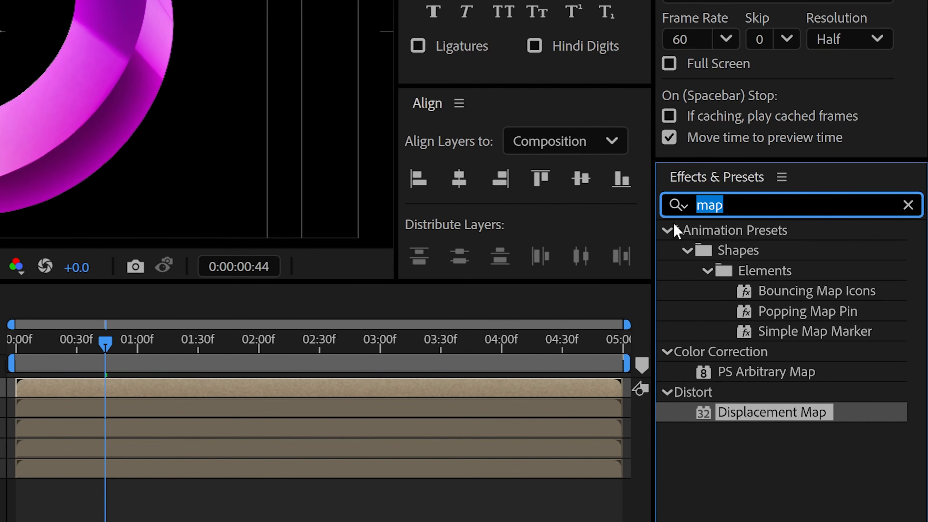
type("mixer")
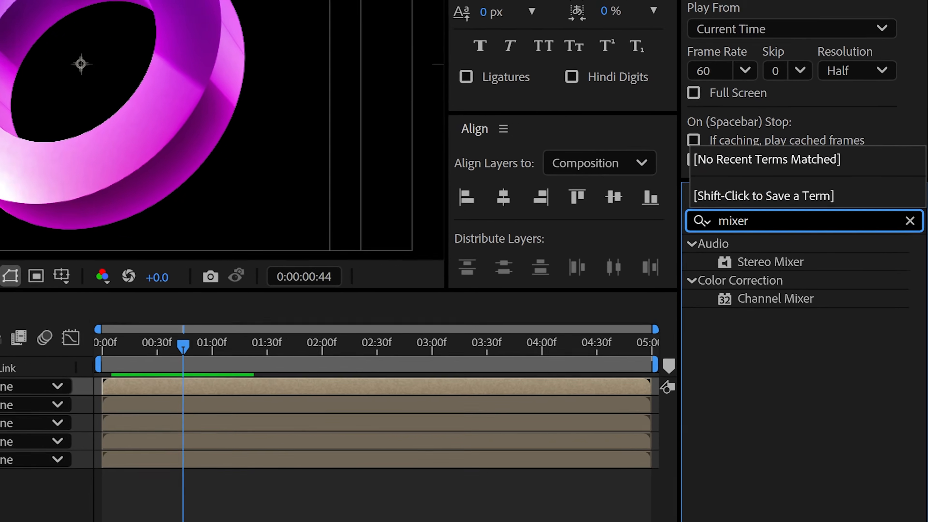
left_click_drag(802, 299, 121, 384)
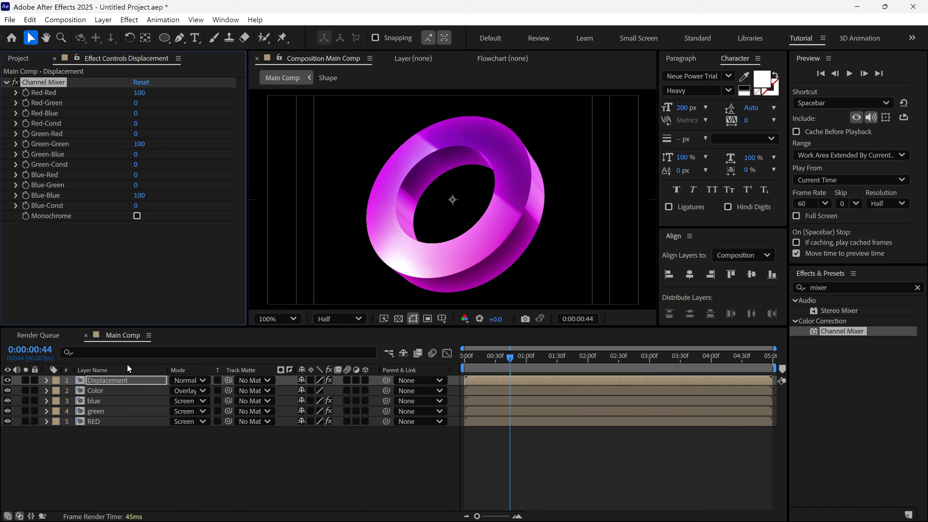
Enable Monochrome in the Channel Mixer effect and hide the Displacement layer.
left_click(138, 216)
left_click(138, 217)
scroll(410, 210, "up", 2)
scroll(533, 223, "down", 2)
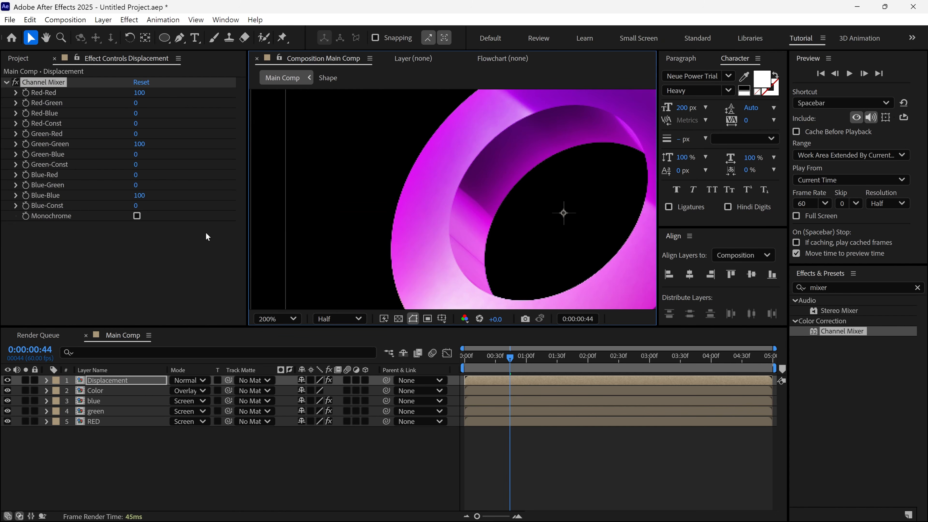
left_click(137, 215)
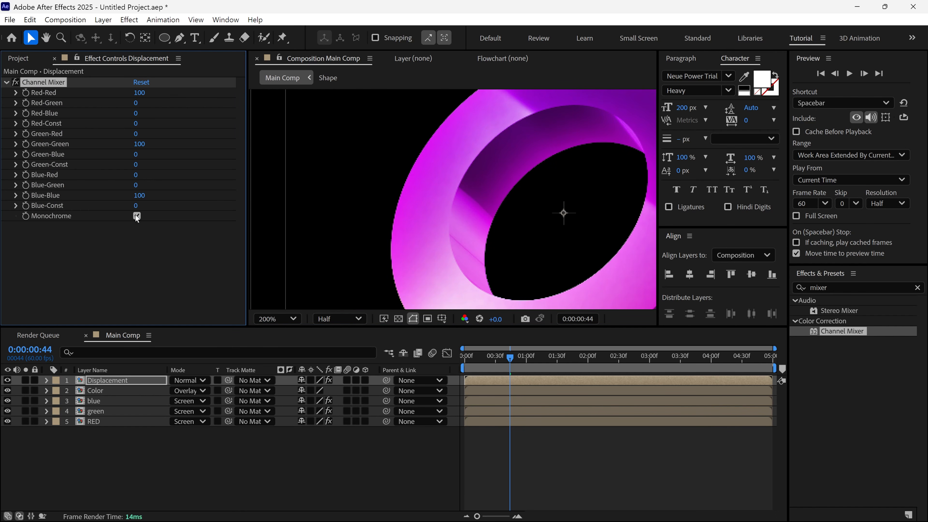
key("shift+slash")
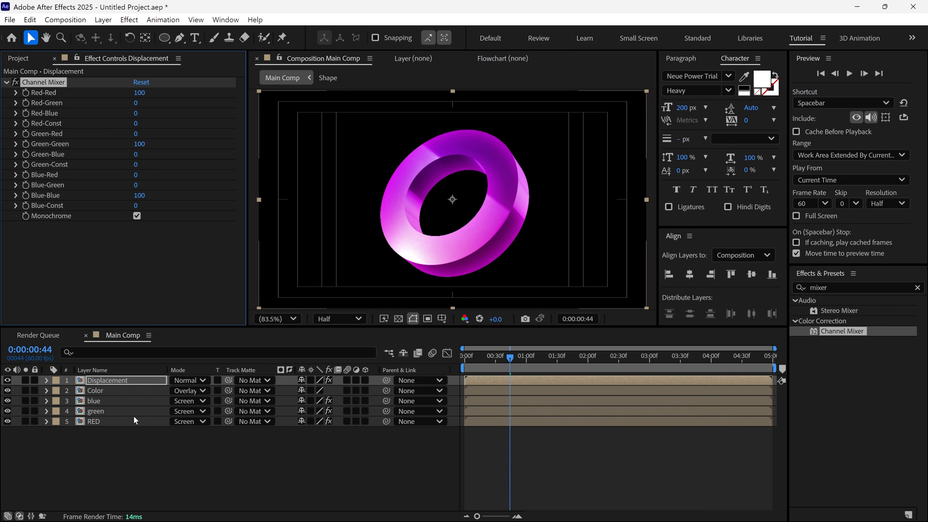
left_click(7, 381)
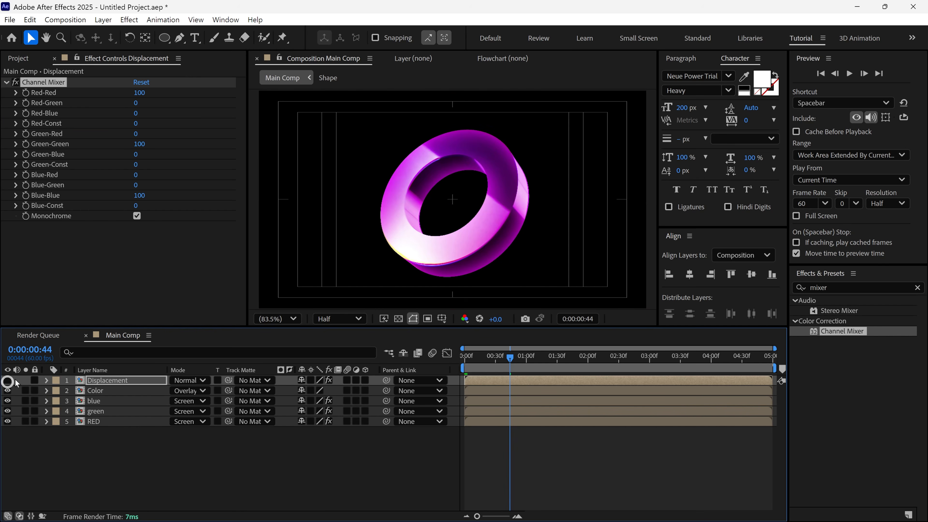
Create a new adjustment layer above the other layers and name it Noise.
right_click(161, 450)
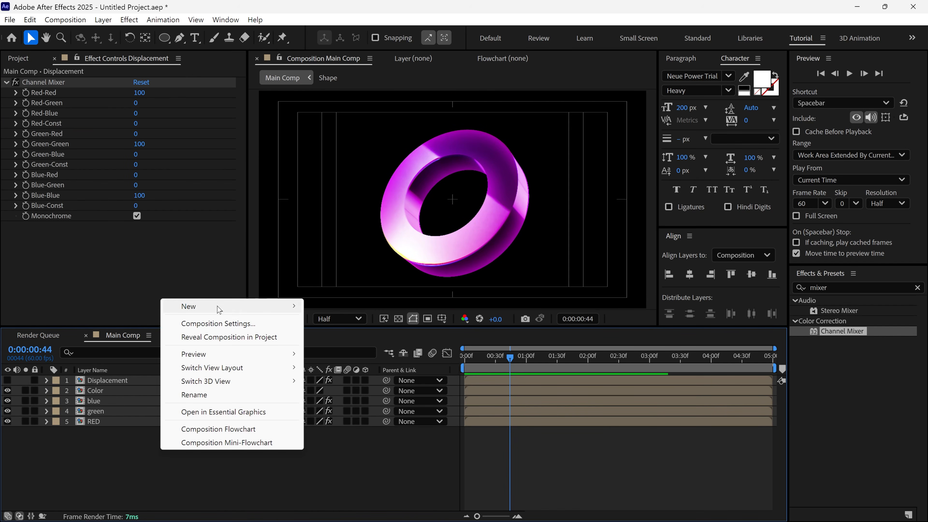
mouse_move(220, 306)
left_click(344, 404)
key("Return")
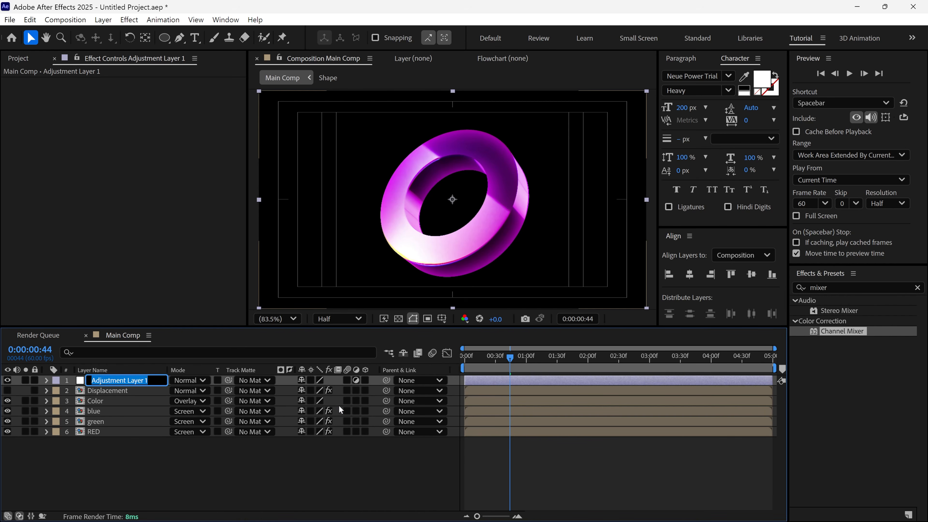
type("Noise")
key("Return")
Apply the Noise effect to the Noise adjustment layer and set Amount of Noise to 7%.
left_click(870, 288)
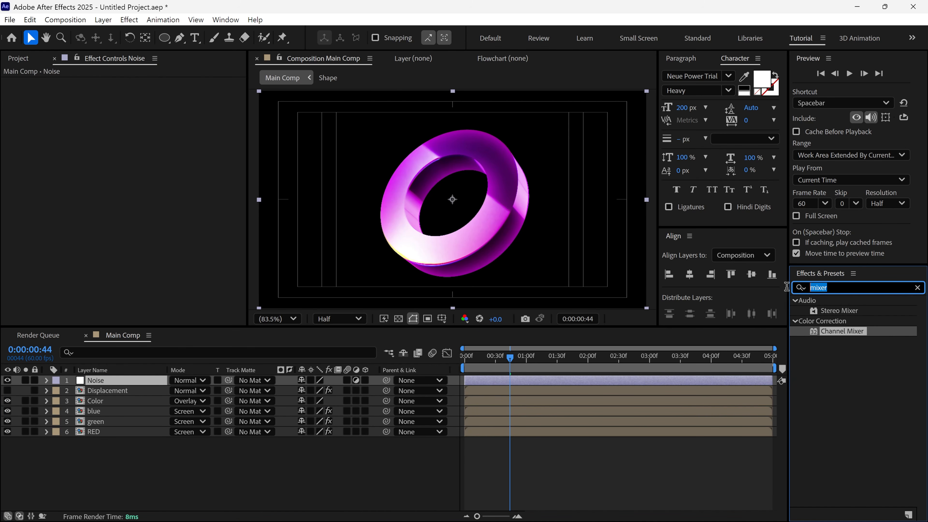
type("noise")
left_click_drag(840, 352, 118, 382)
key("period")
key("period")
mouse_move(142, 94)
left_mouse_down()
mouse_move(157, 93)
mouse_move(142, 93)
left_mouse_up()
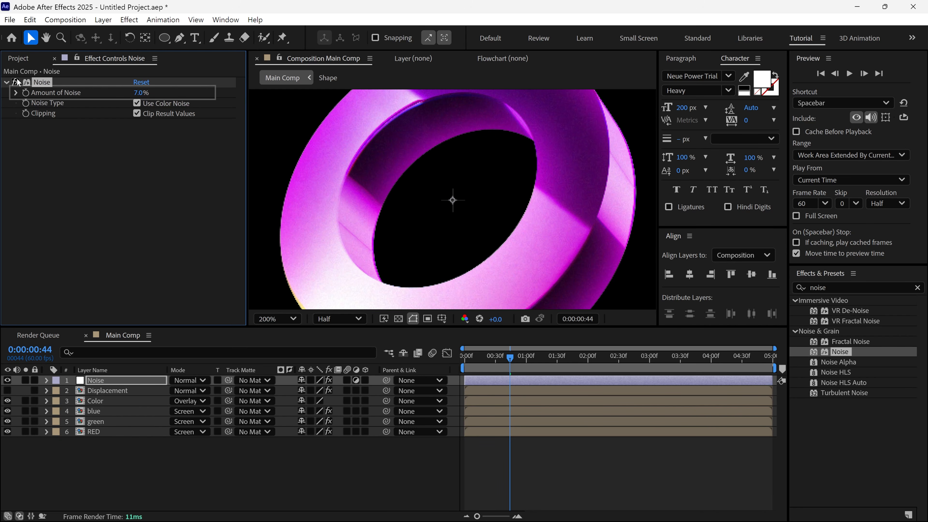
Assign the Displacement layer as the Noise layer's track matte and switch the matte to luma.
left_click(117, 383)
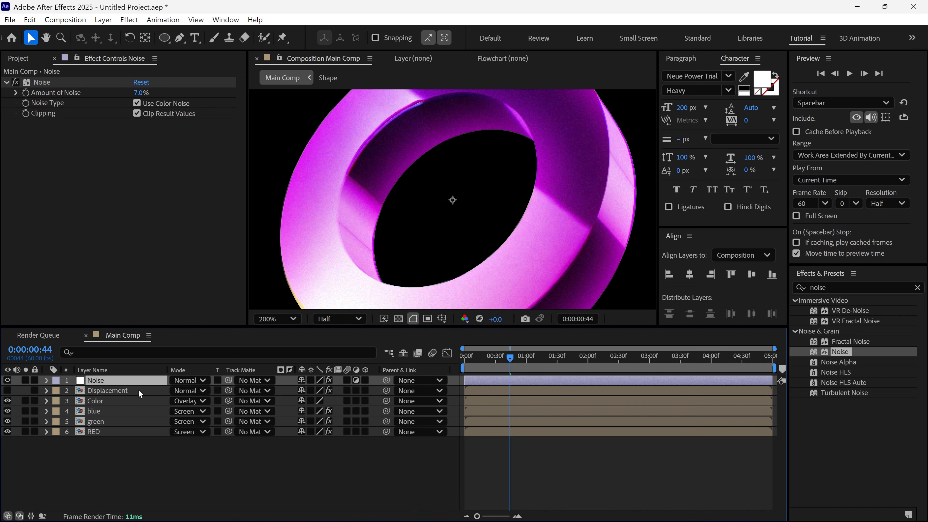
left_click_drag(227, 382, 118, 390)
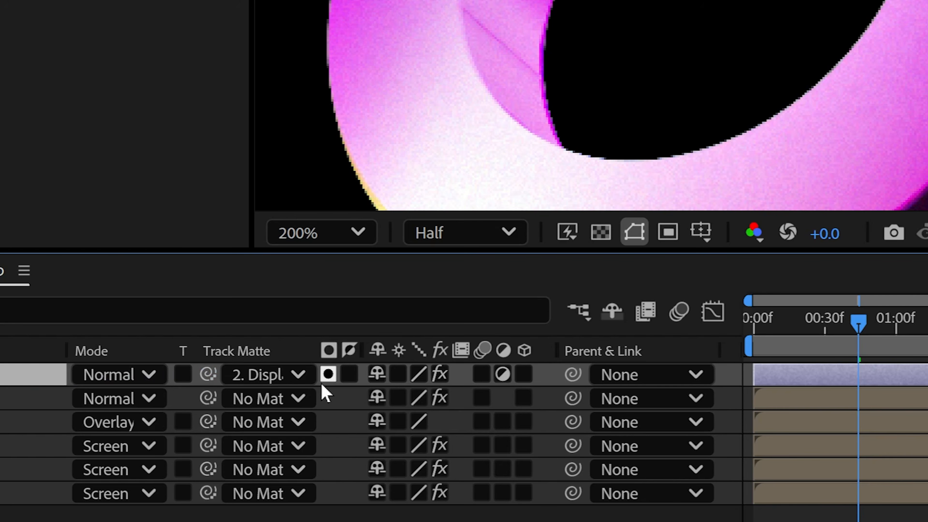
left_click(326, 379)
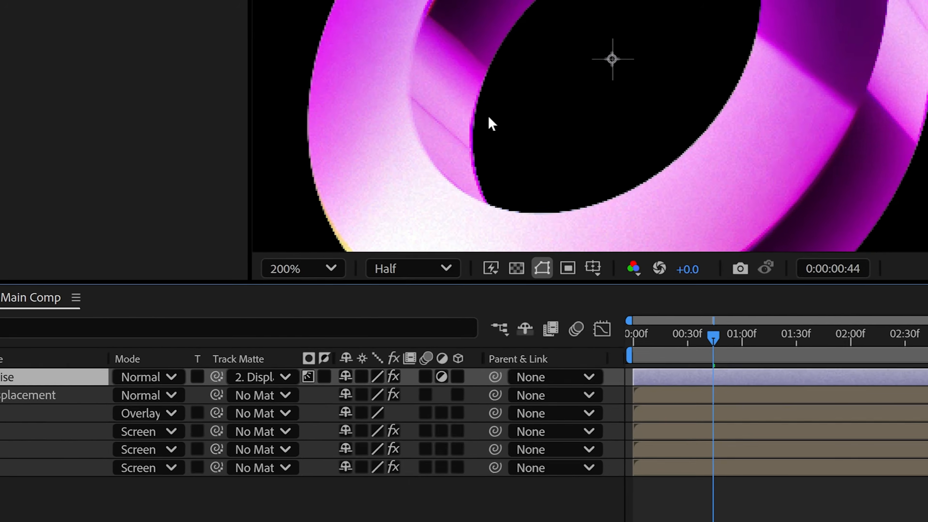
scroll(563, 47, "down", 1)
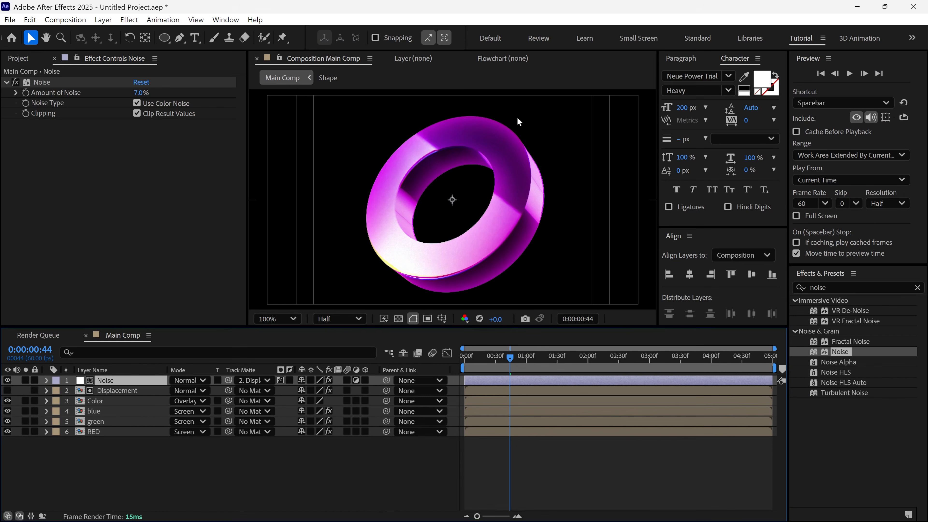
Create another adjustment layer at the top of the layer stack and name it Glass.
right_click(164, 451)
mouse_move(172, 303)
left_click(349, 404)
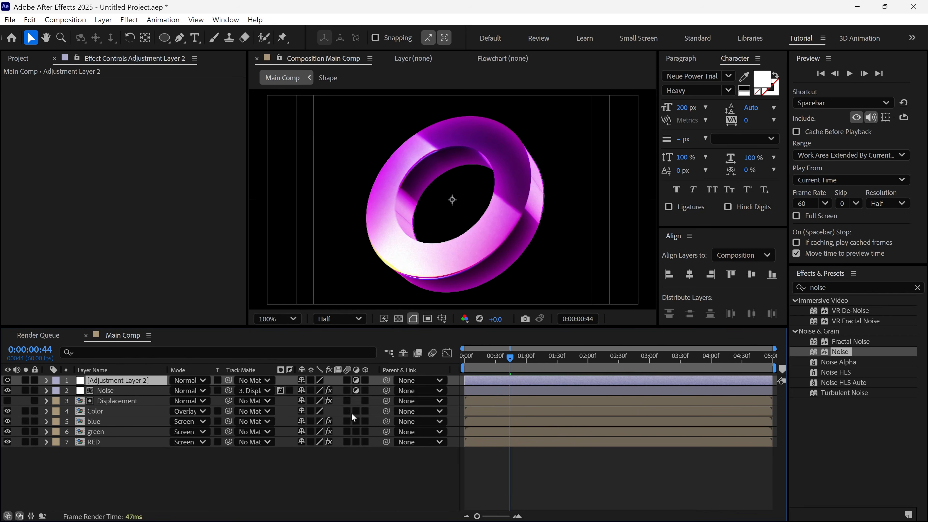
key("Return")
type("Glass")
key("Return")
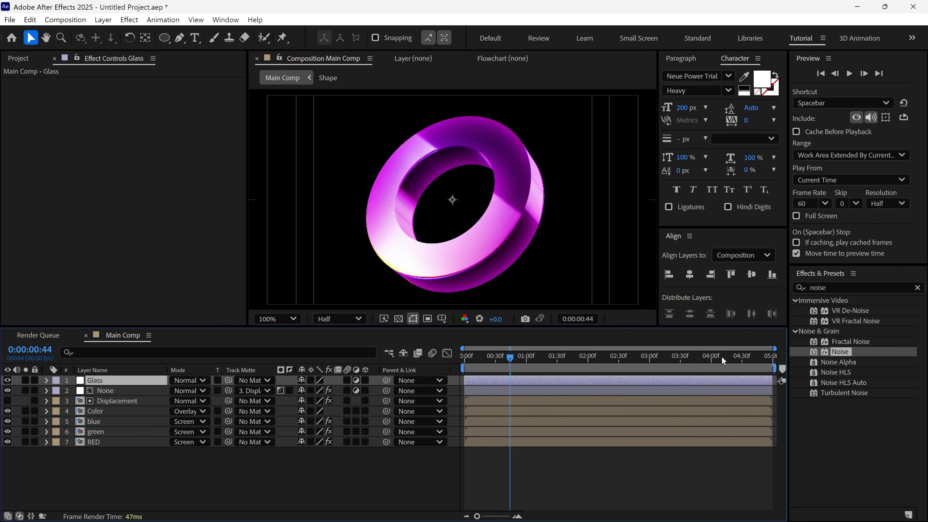
Find the CC Glass effect and apply it to the Glass adjustment layer.
left_click(863, 291)
type("cc gla")
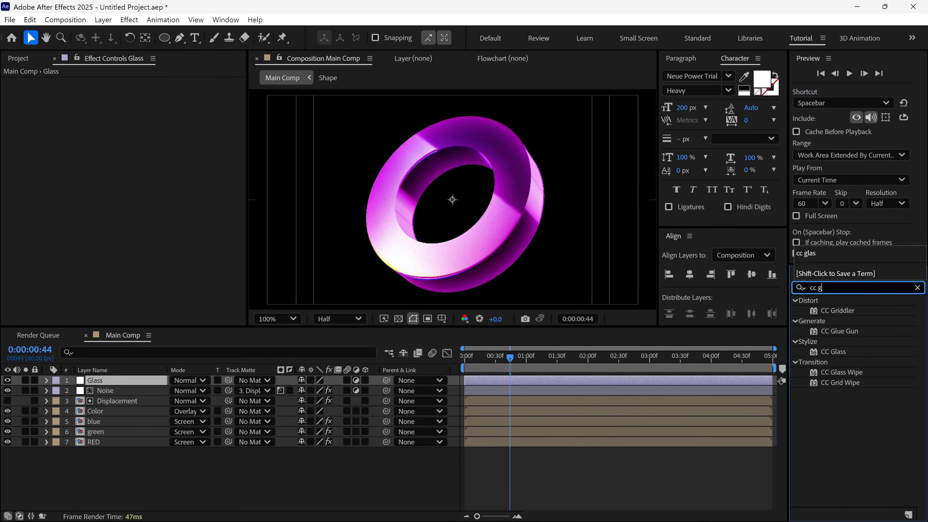
type("ss")
left_click_drag(844, 313, 132, 381)
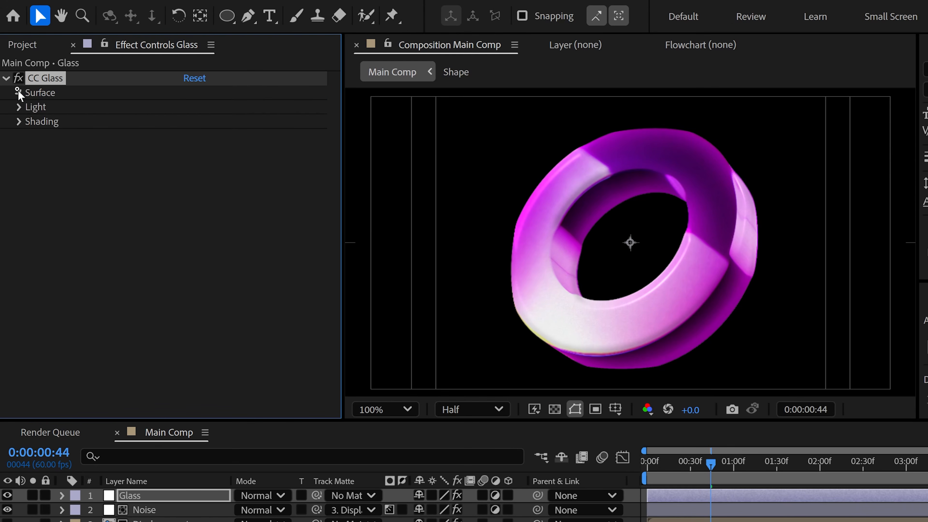
Set the CC Glass surface bump map to the Displacement layer with Effects & Masks as its source.
left_click(15, 93)
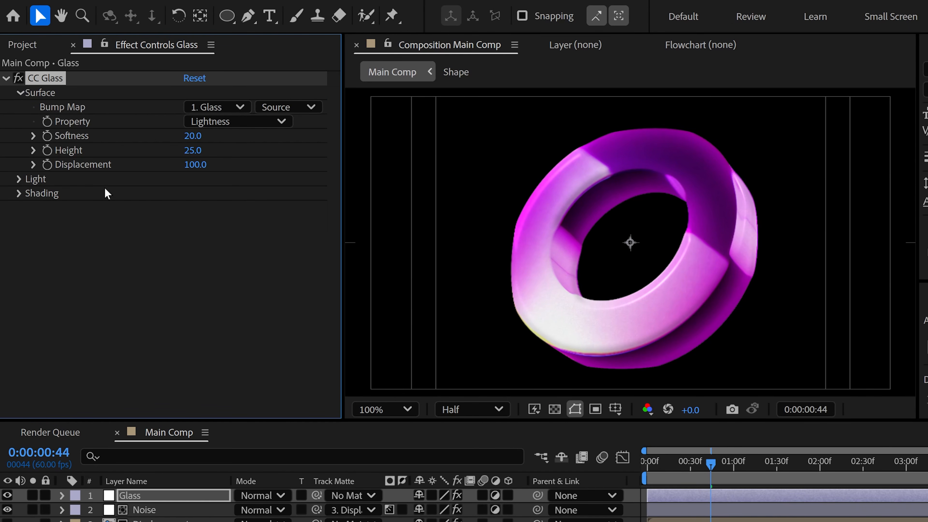
left_click(230, 106)
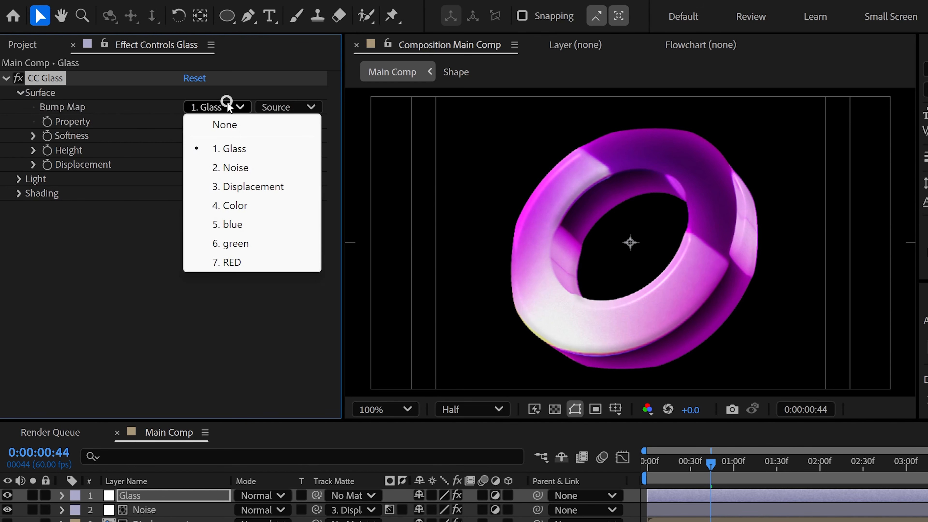
left_click(239, 193)
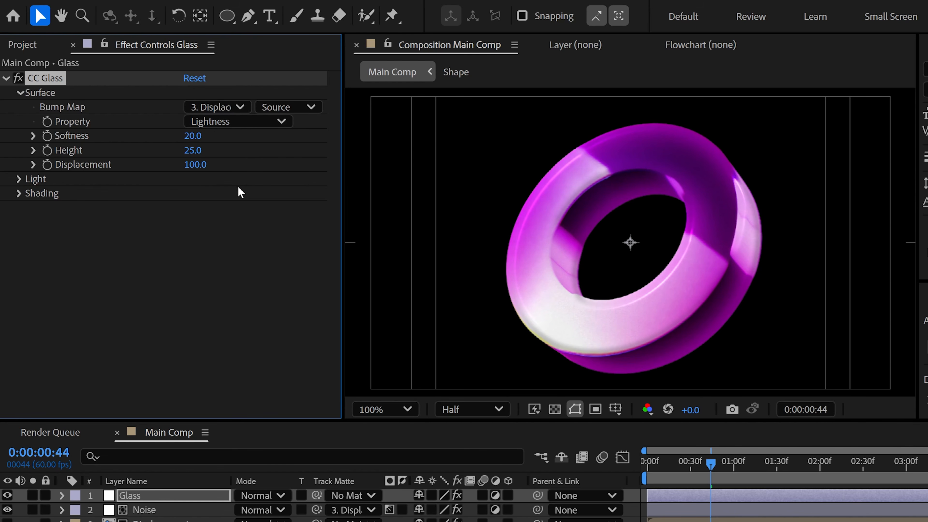
left_click(283, 107)
left_click(294, 164)
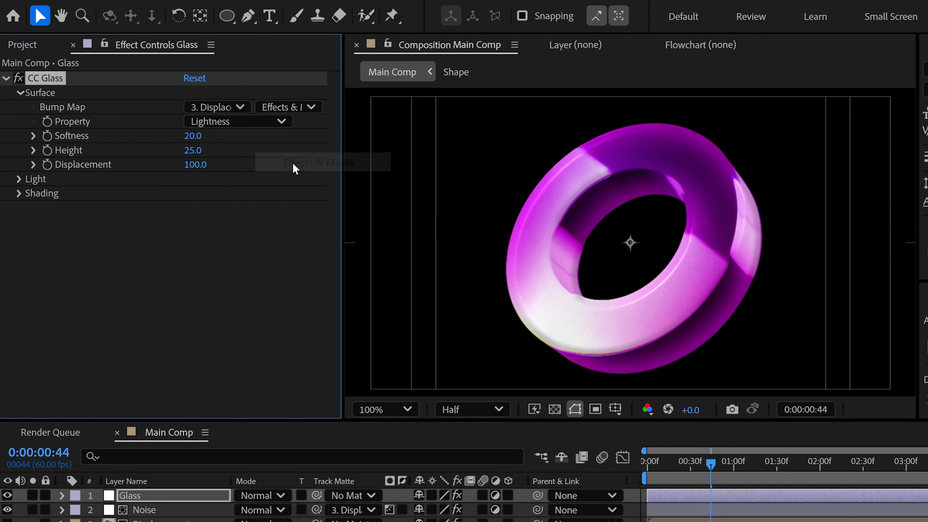
Set the CC Glass surface height to 10 and displacement to 20.
left_click(194, 150)
type("10")
key("Return")
left_click(195, 165)
type("20")
key("Return")
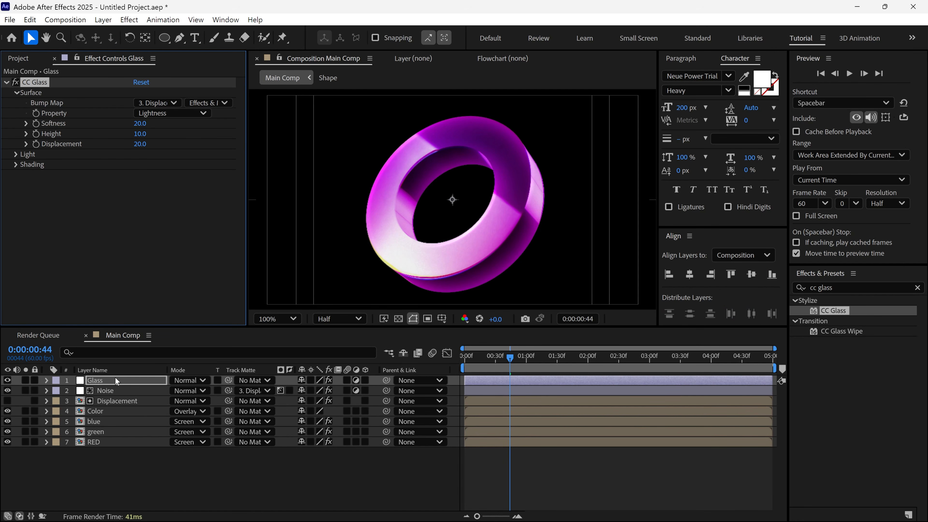
Assign the Displacement layer as the Glass layer's alpha track matte and scrub through the animation to check the ring.
left_click(112, 382)
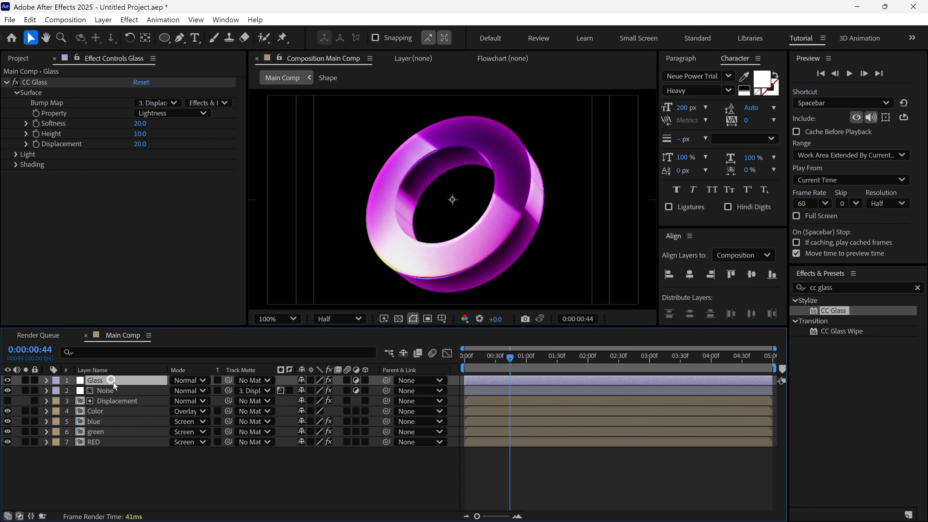
left_click_drag(228, 380, 127, 399)
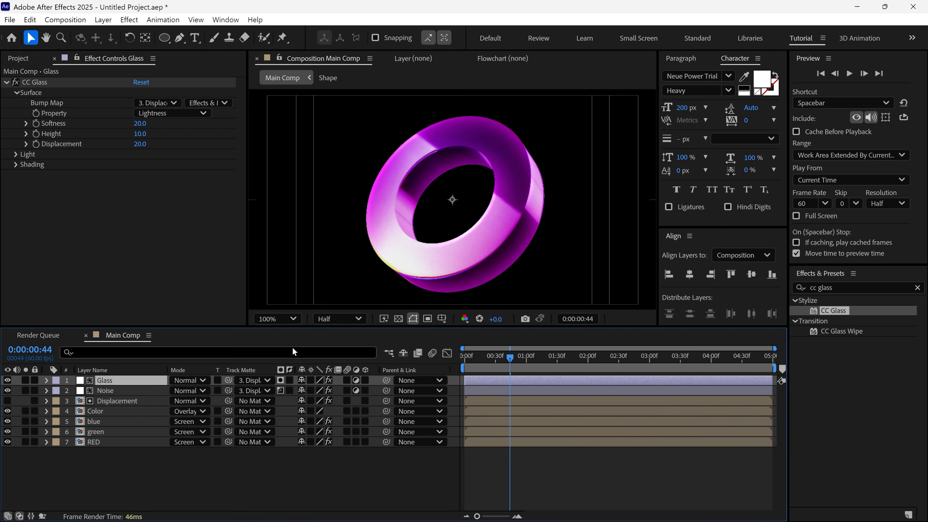
left_click(400, 319)
left_click(399, 320)
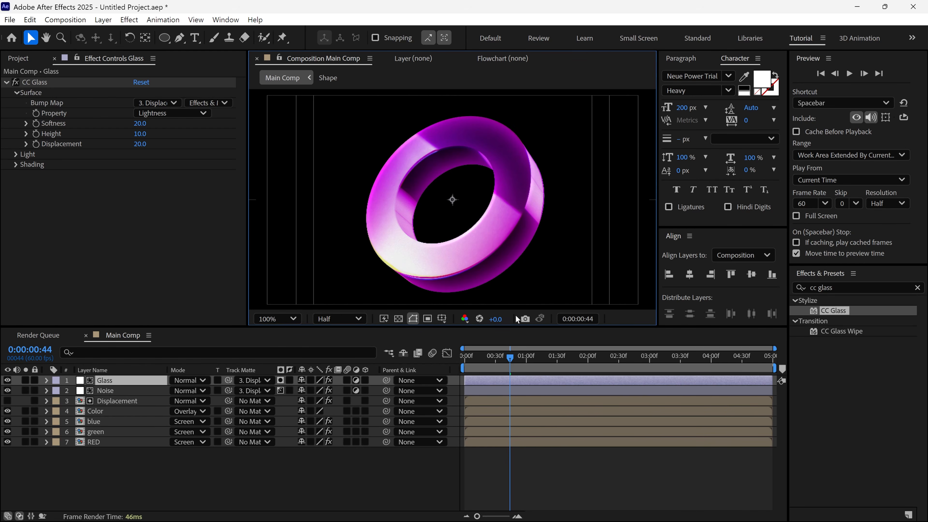
mouse_move(511, 368)
left_mouse_down()
mouse_move(604, 372)
mouse_move(458, 382)
mouse_move(503, 385)
left_mouse_up()
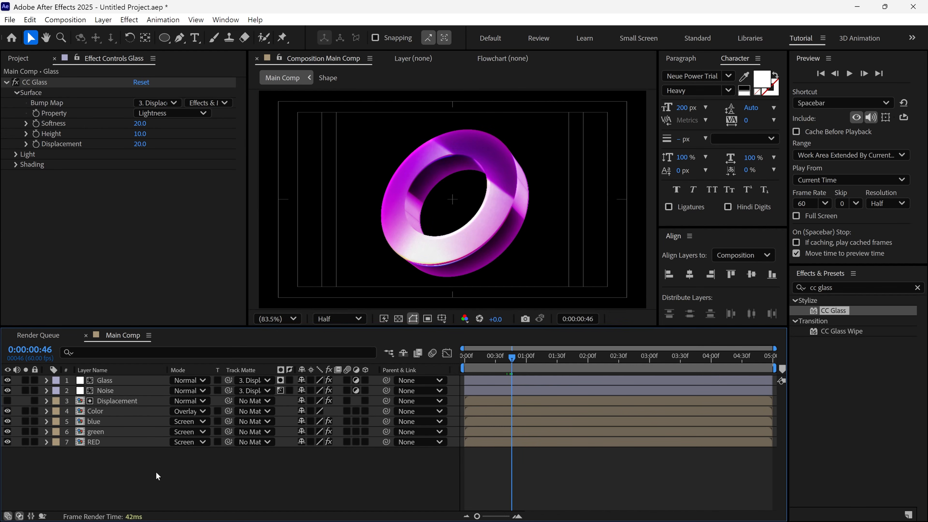
Create a full-size solid named "bg" and place it at the bottom of the Main Comp layer stack.
right_click(156, 473)
mouse_move(204, 328)
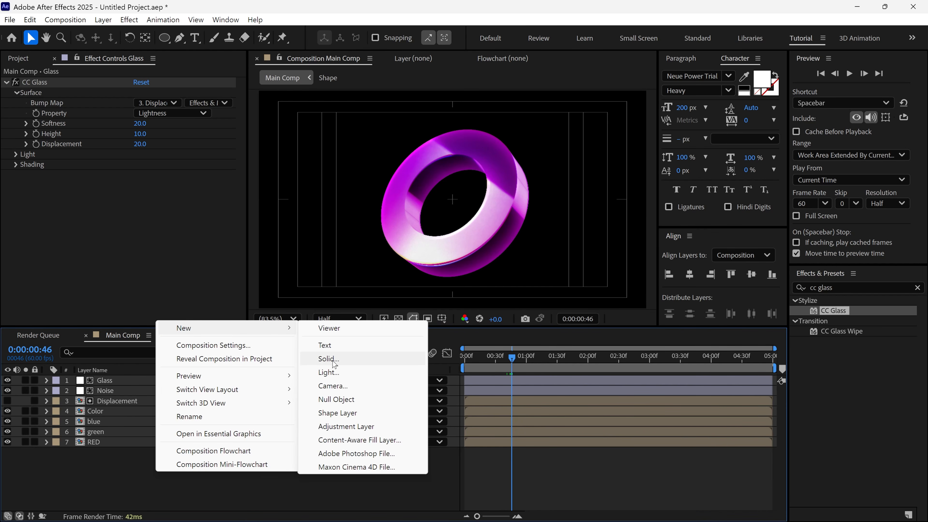
left_click(334, 361)
type("bg")
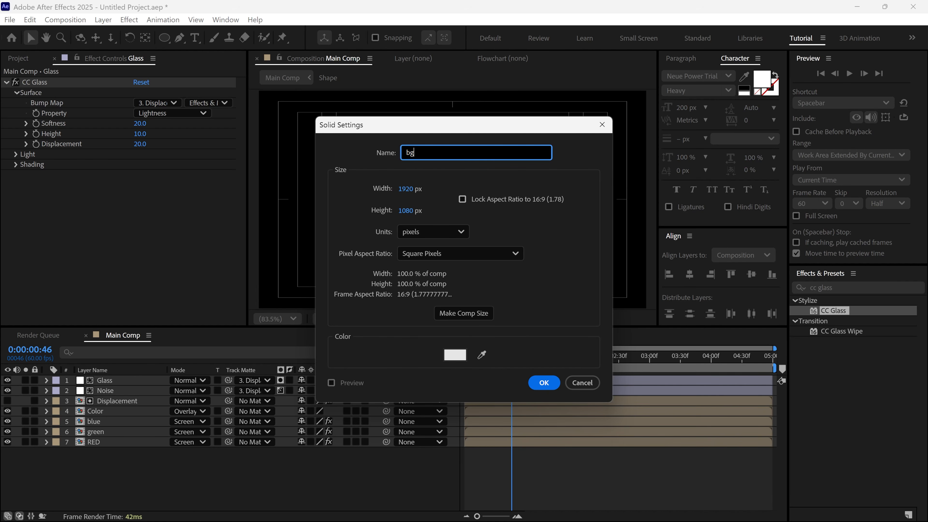
left_click(544, 382)
left_click_drag(137, 381, 134, 461)
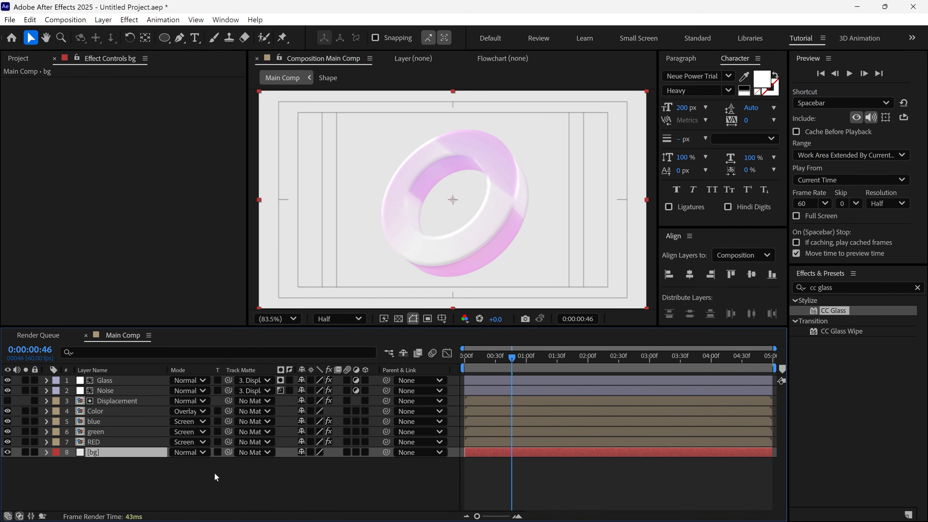
Find the Gradient Ramp effect, apply it to the bg layer and swap its start and end colors.
left_click(845, 287)
key("ctrl+a")
type("ramp")
left_click_drag(854, 310, 130, 454)
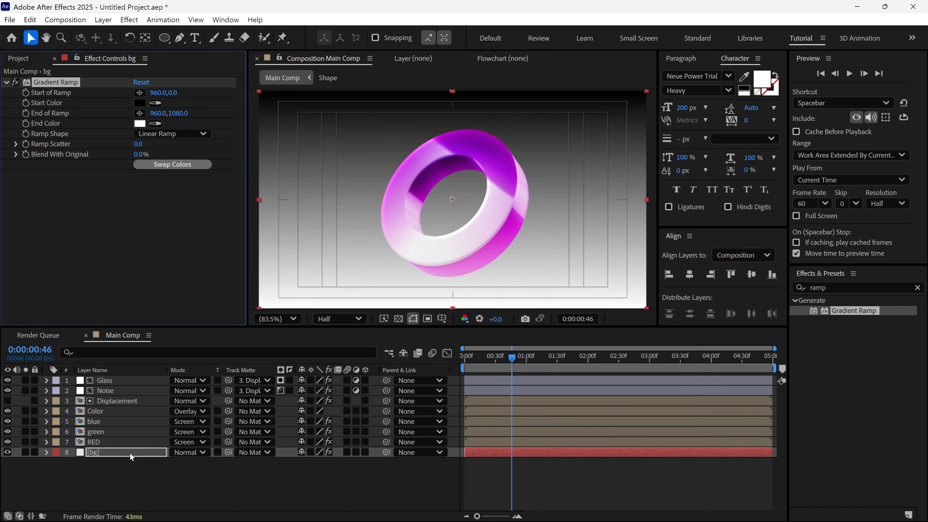
left_click(166, 165)
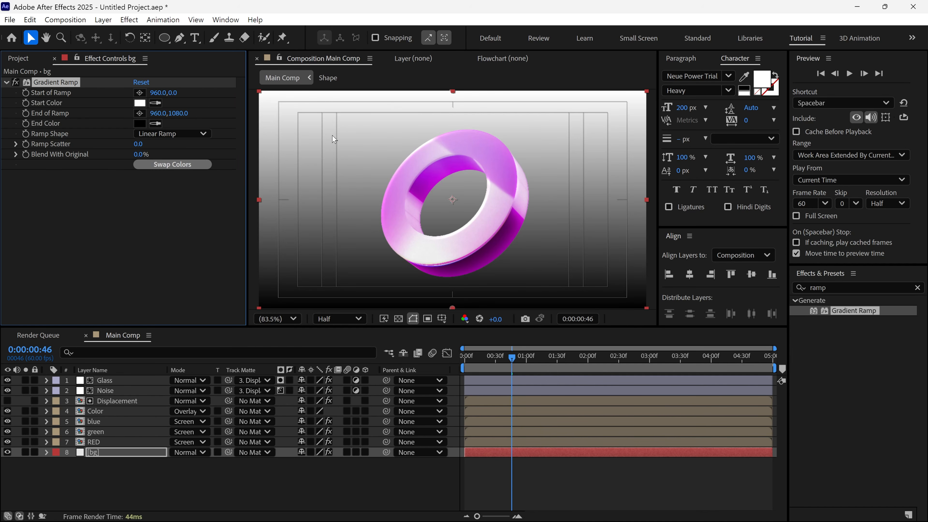
Set the Gradient Ramp start color to a very dark navy blue with a hue of about 236°.
left_click(140, 104)
left_click_drag(494, 224, 495, 243)
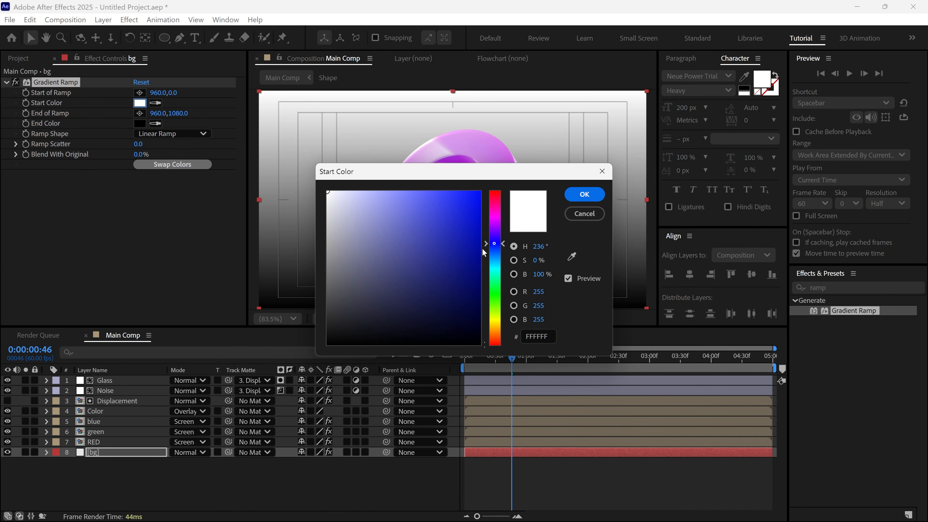
left_click(480, 316)
left_click(583, 194)
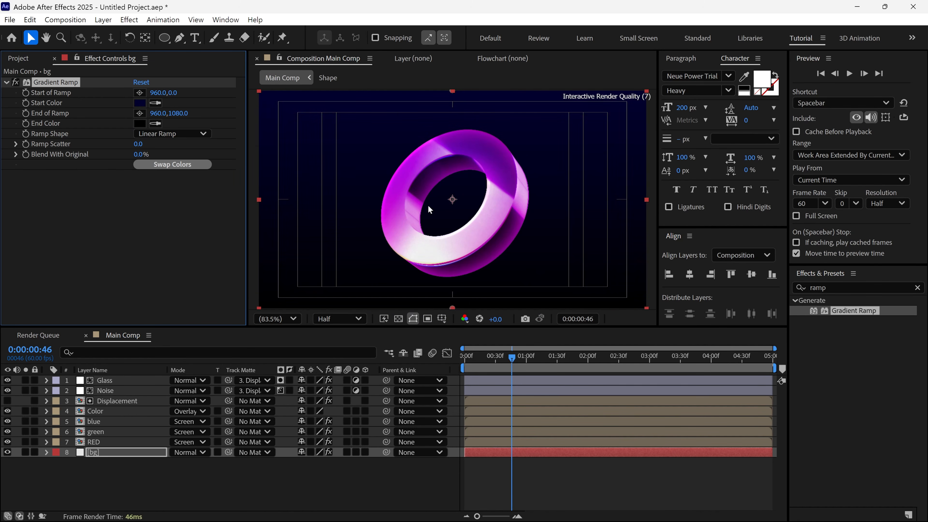
Move the ramp's start point outside the frame, beyond its upper-left area, to about 98, -320.
scroll(428, 204, "down", 2)
left_click_drag(453, 134, 347, 98)
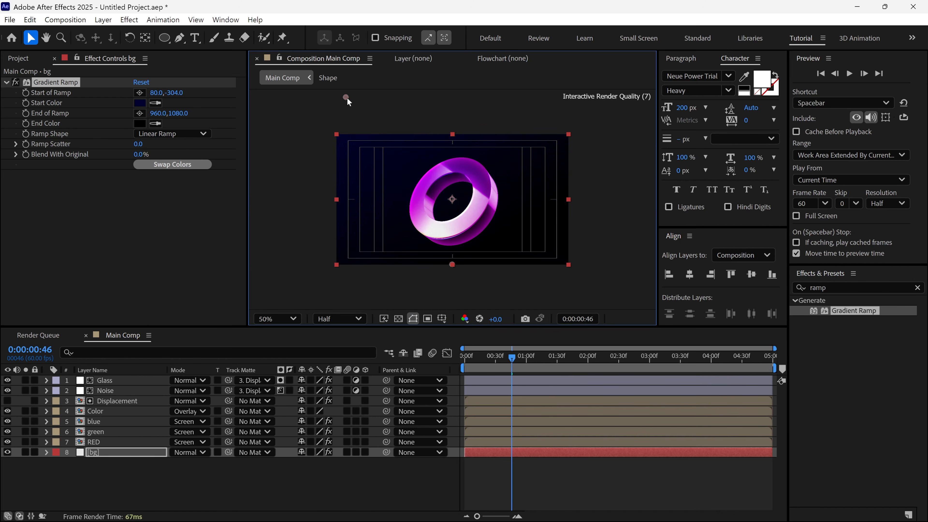
key("shift+slash")
left_click(441, 319)
left_click(459, 331)
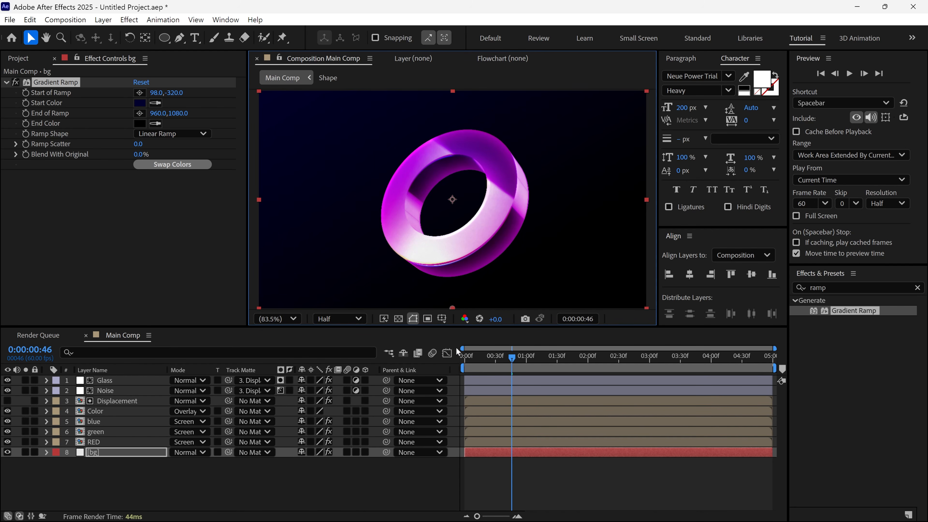
Create a two-line text layer reading "Transparent" and "3D Shapes".
right_click(122, 474)
mouse_move(205, 330)
left_click(292, 347)
type("Transparenty")
key("BackSpace")
type("3D Shapes")
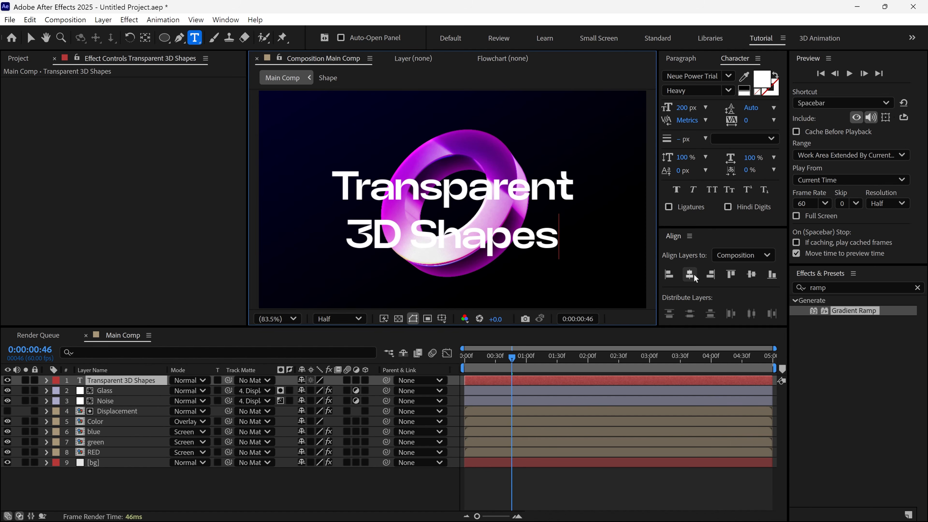
Center the text horizontally and vertically in the composition and move its layer between RED and bg.
left_click(694, 277)
left_click(752, 275)
key("v")
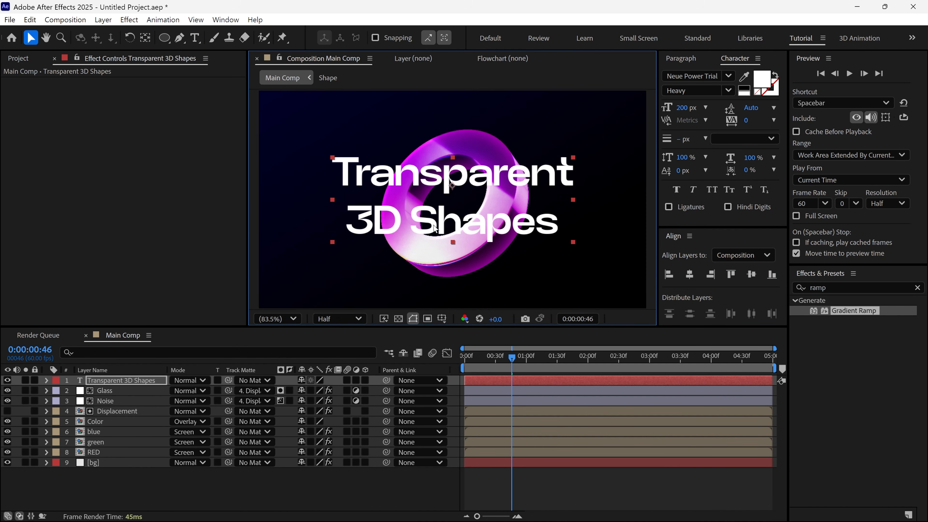
left_click_drag(140, 383, 128, 461)
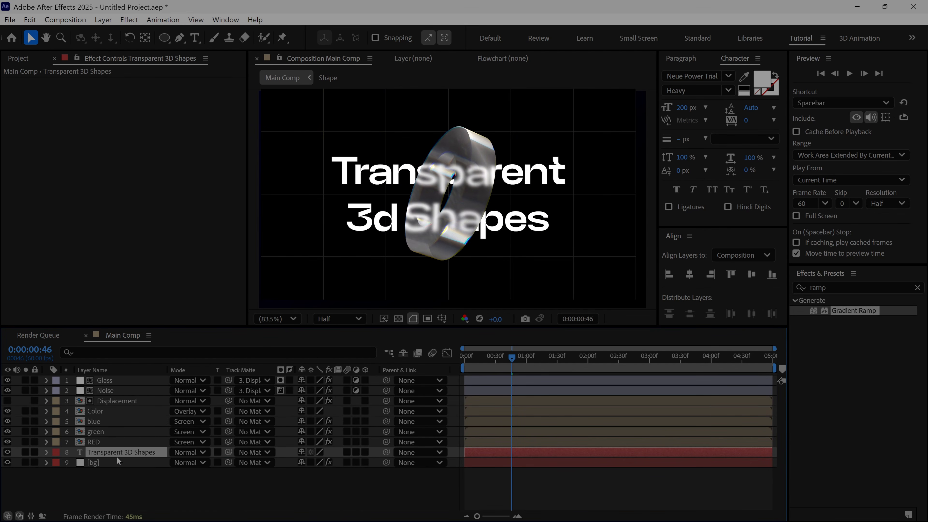
Create an adjustment layer named "Text Blur" and place it directly above the Transparent 3D Shapes text layer.
right_click(120, 474)
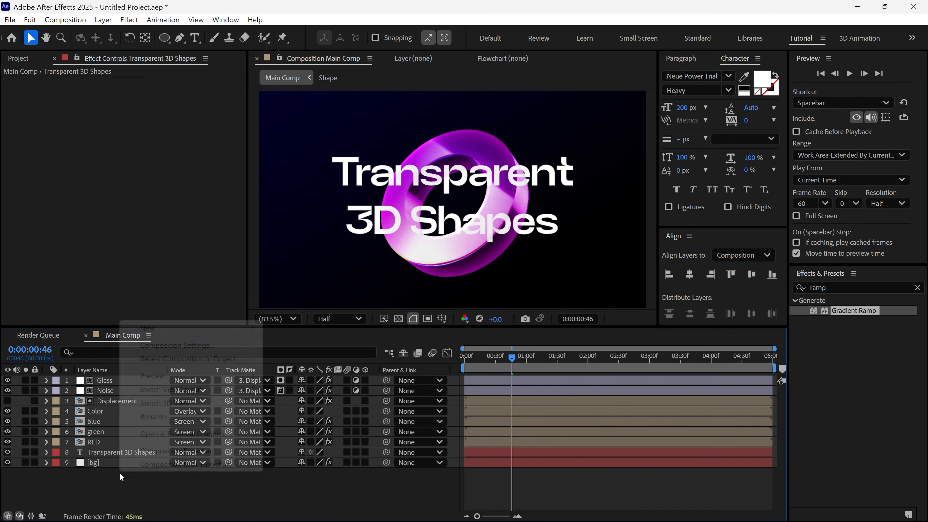
mouse_move(164, 328)
left_click(291, 427)
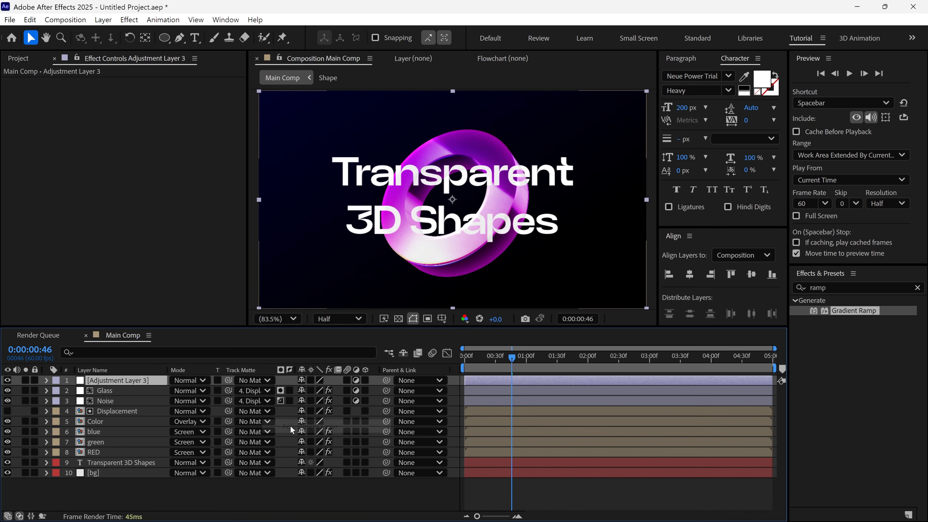
left_click_drag(141, 381, 139, 459)
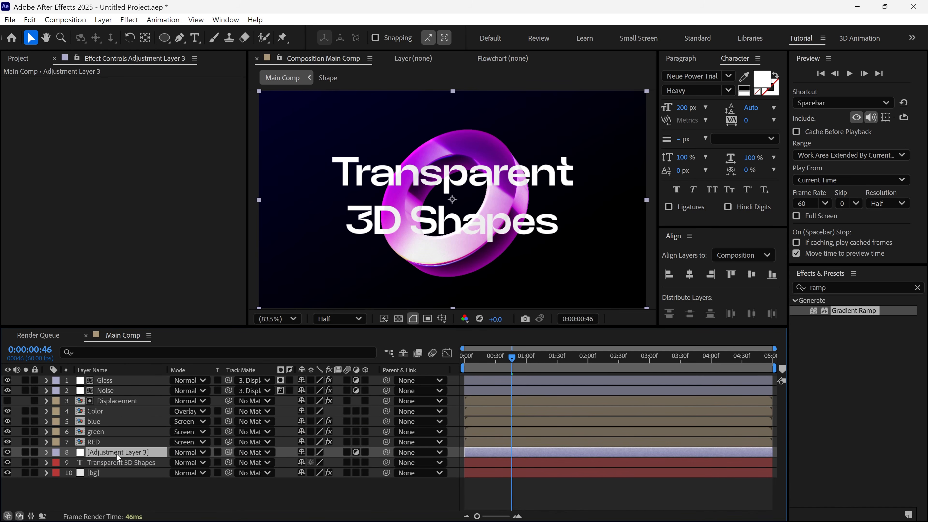
key("Return")
type("Text Blur")
key("Return")
Apply Fast Box Blur with a blur radius of 7 and repeated edge pixels to Text Blur, and make Displacement its track matte.
left_click(795, 291)
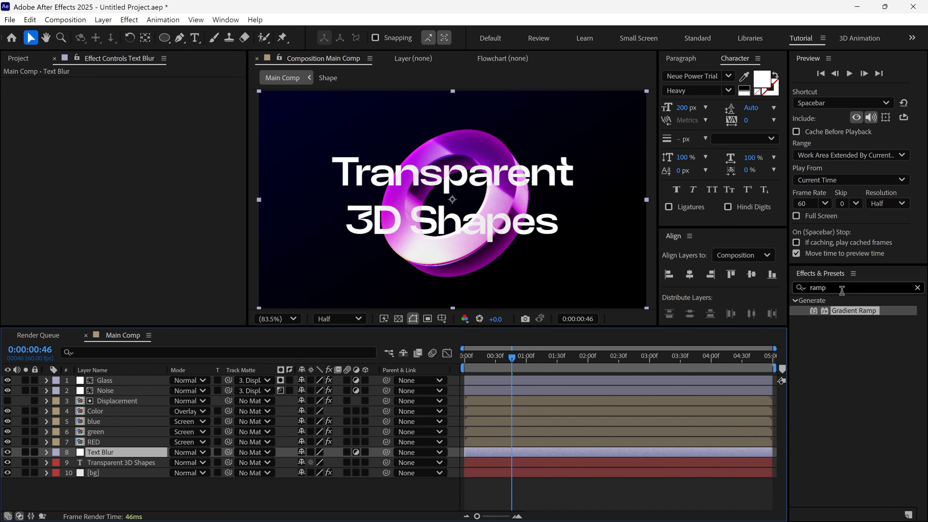
type("fast")
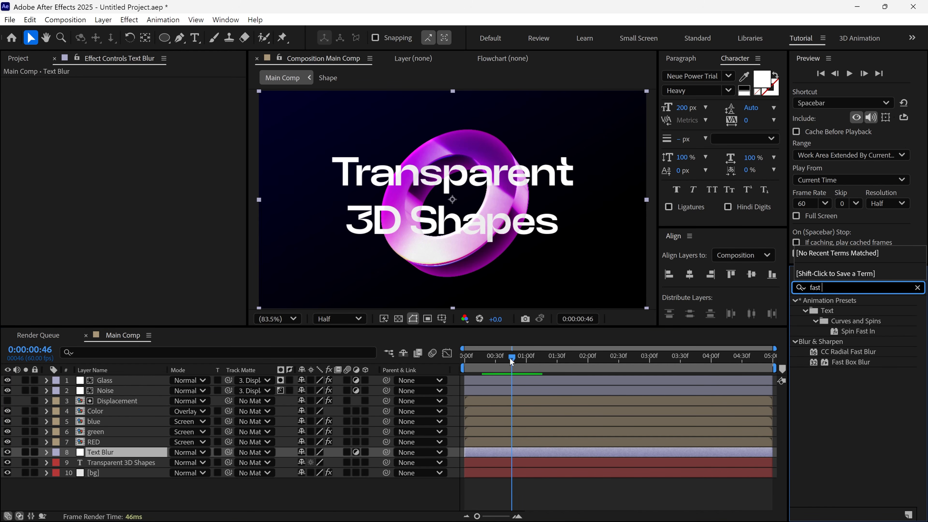
left_click_drag(875, 362, 145, 453)
left_click(139, 93)
key("Return")
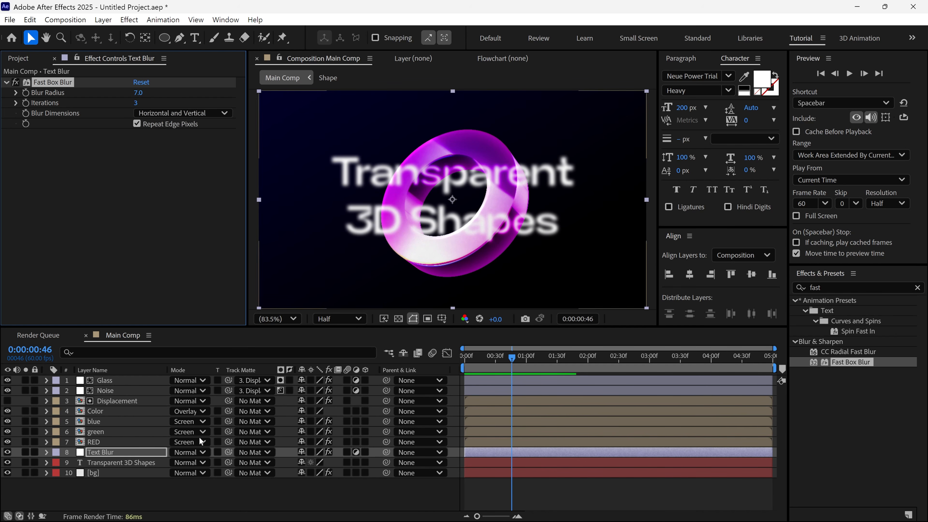
left_click(116, 453)
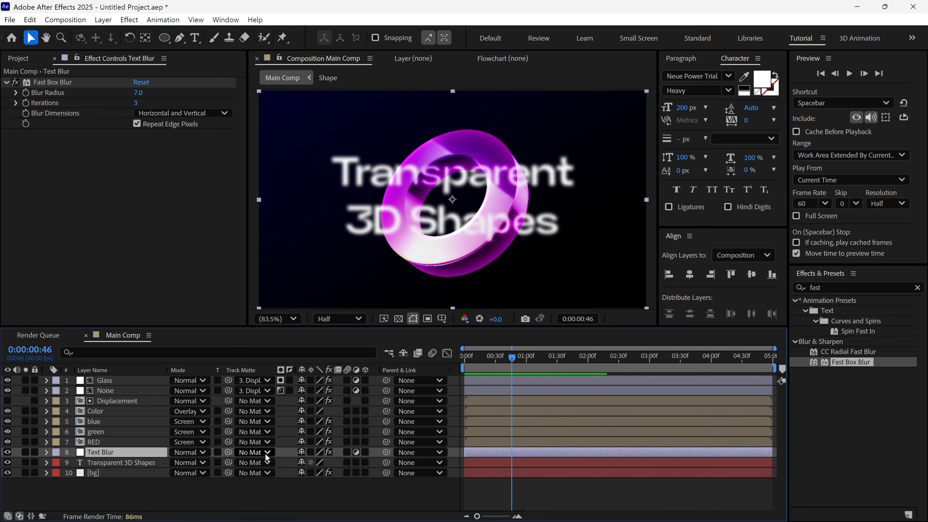
left_click_drag(229, 452, 121, 401)
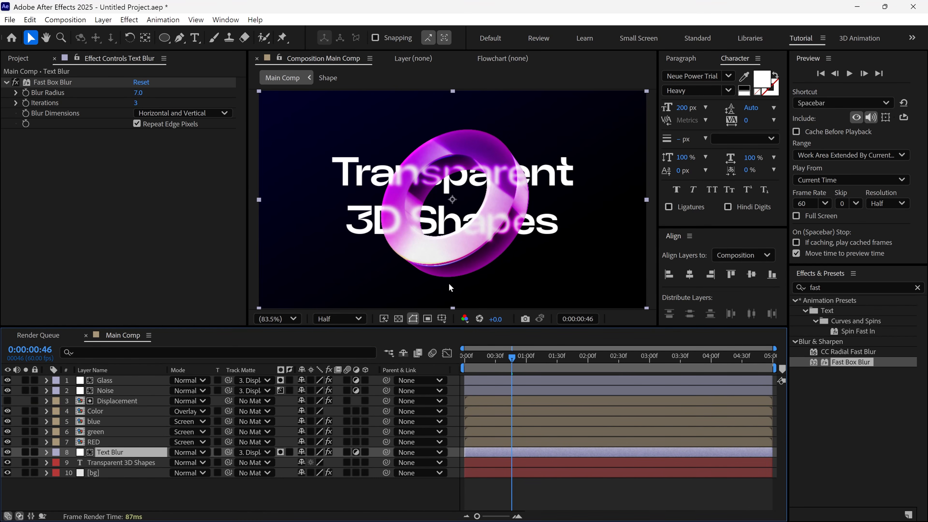
Apply Displacement Map to Text Blur, using the Displacement layer with Effects & Masks as its map.
left_click(851, 287)
type("displa")
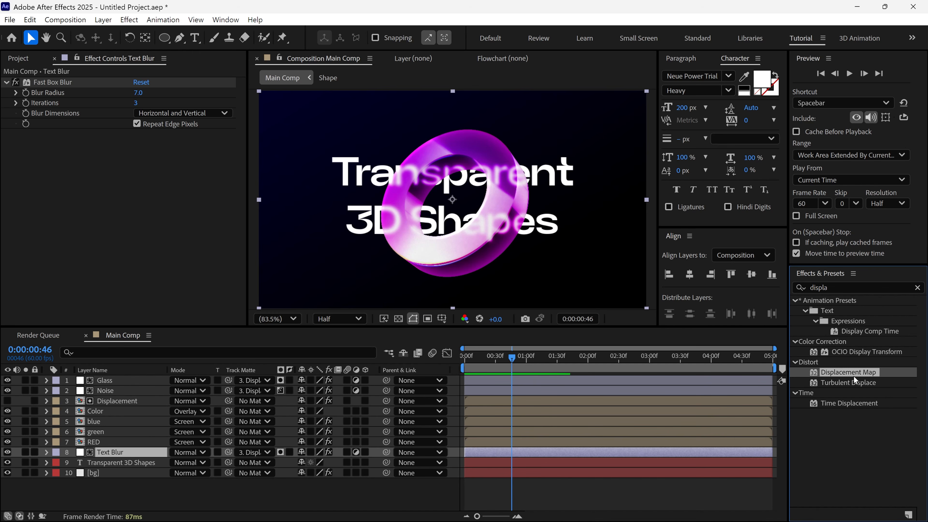
left_click_drag(854, 373, 212, 240)
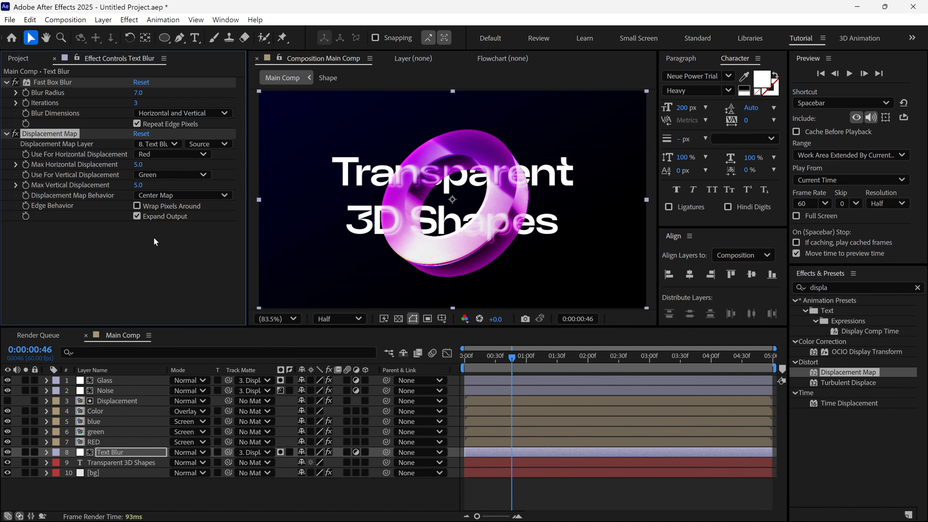
left_click(161, 145)
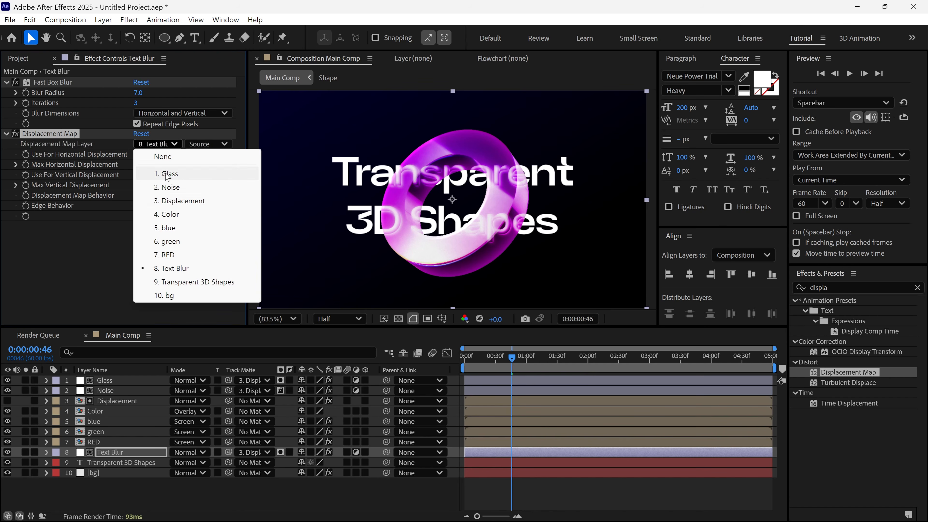
left_click(180, 199)
left_click(207, 144)
left_click(205, 183)
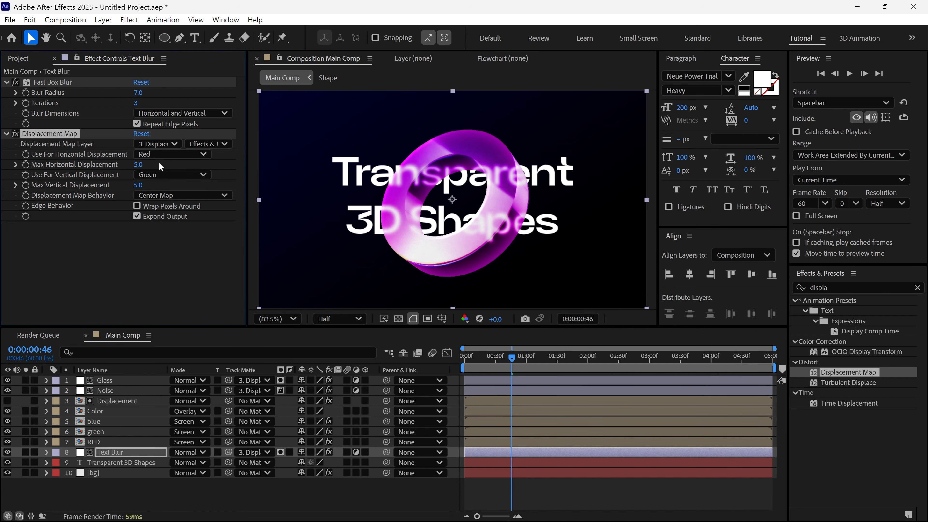
Set the Displacement Map's maximum horizontal and vertical displacement to 10, both driven by Luminance.
left_click(139, 165)
type("10")
key("Tab")
type("10")
key("Return")
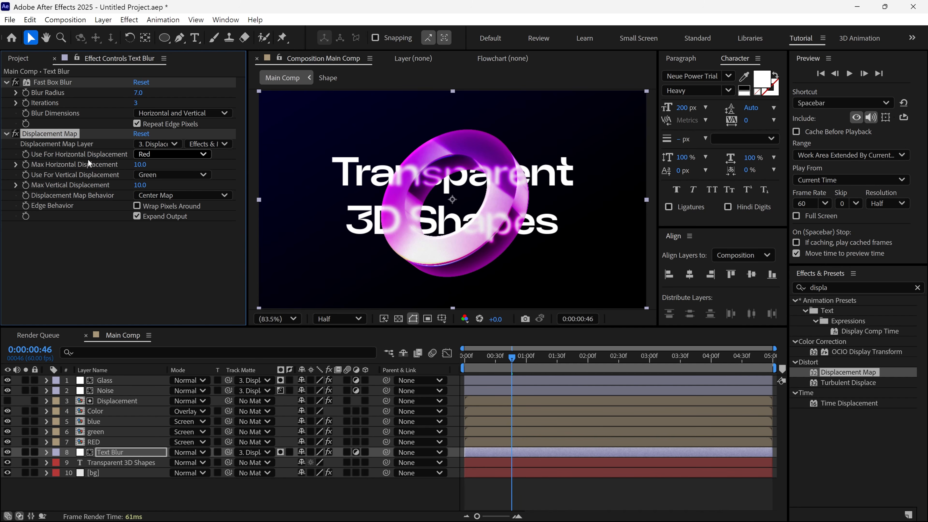
left_click(152, 156)
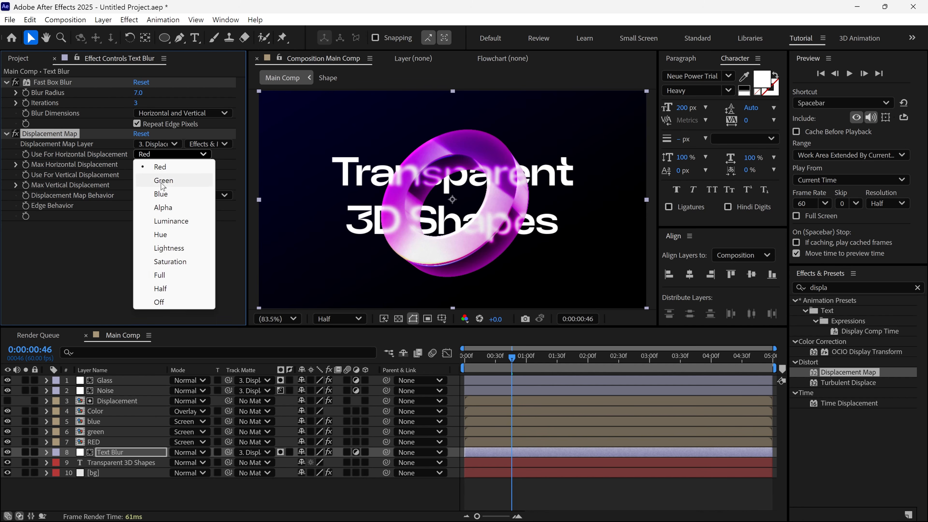
left_click(167, 219)
left_click(162, 172)
left_click(165, 241)
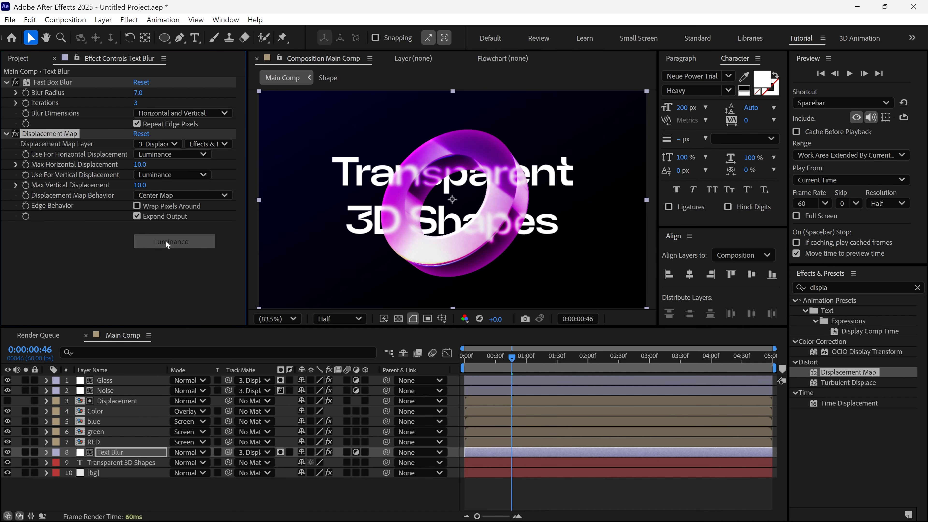
Find Camera Lens Blur, apply it to Text Blur and set its blur radius to 10.
double_click(819, 288)
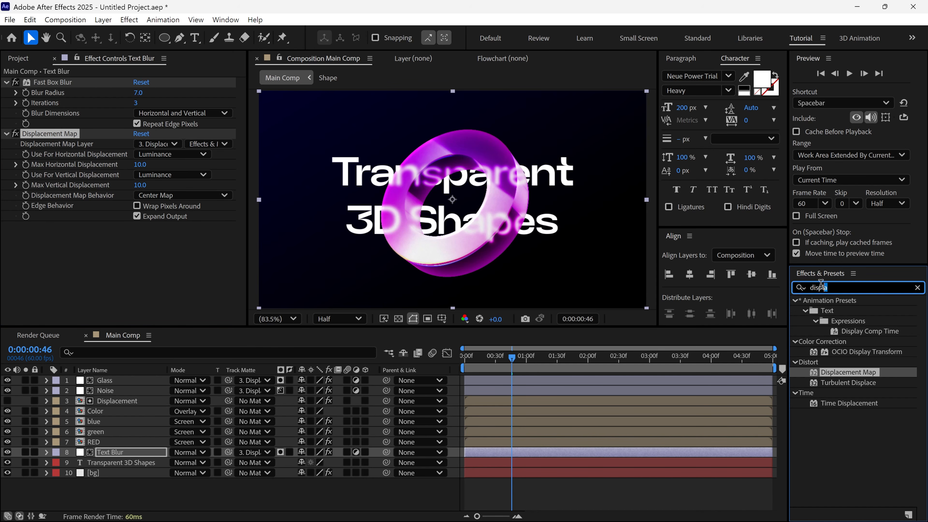
type("camera")
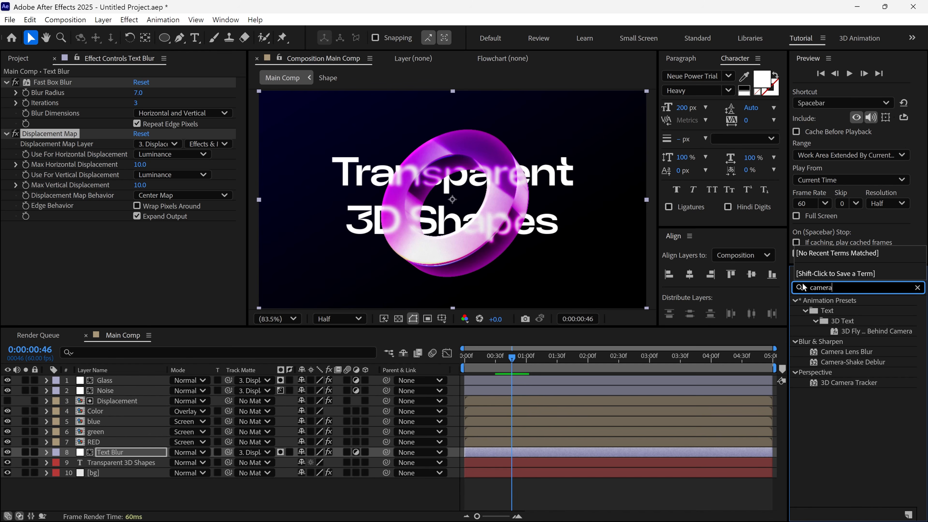
left_click_drag(851, 354, 211, 302)
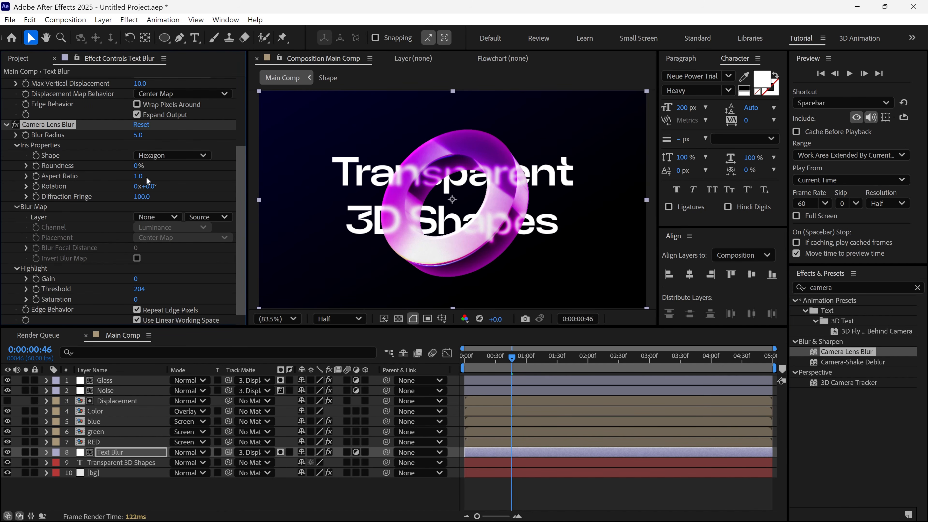
left_click(136, 135)
type("10")
key("Return")
Apply CC Glass to Text Blur and set its bump map to the Displacement layer with Effects & Masks.
left_click(803, 289)
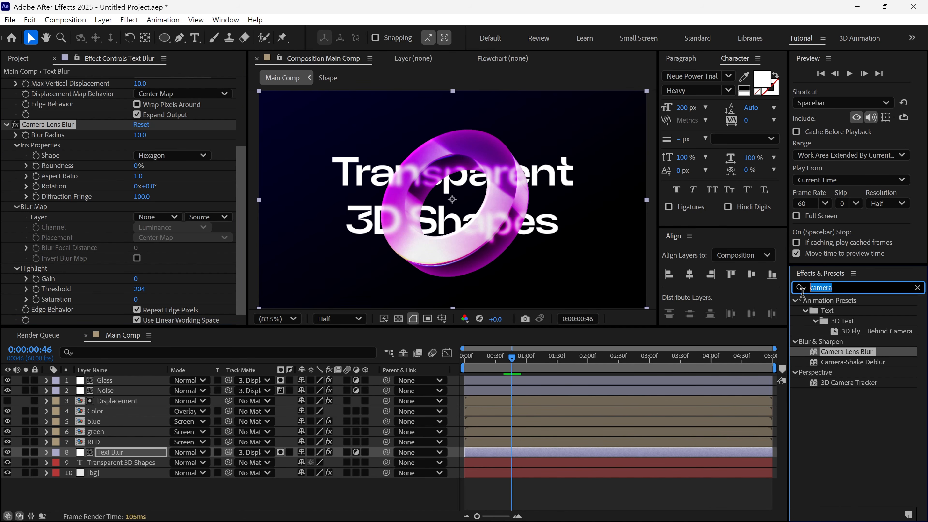
type("cc glass")
left_click_drag(835, 311, 216, 278)
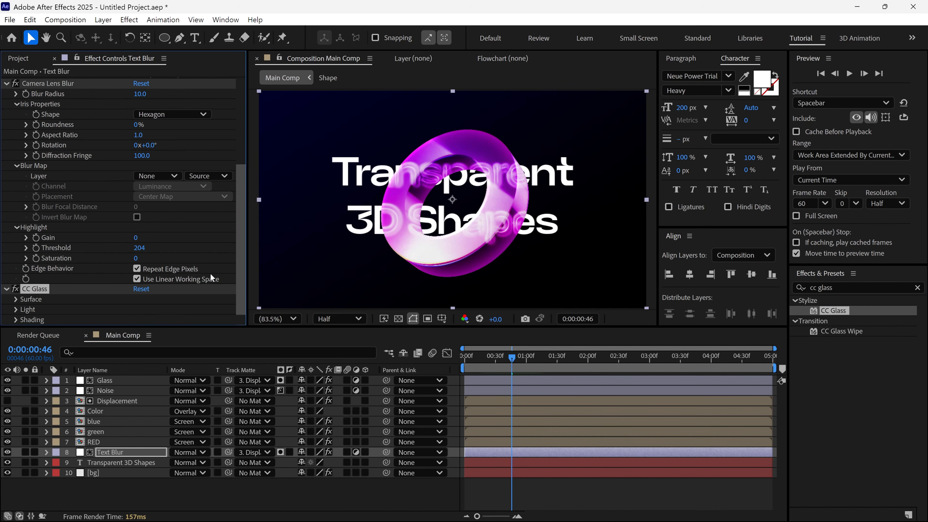
left_click(18, 300)
left_click(148, 279)
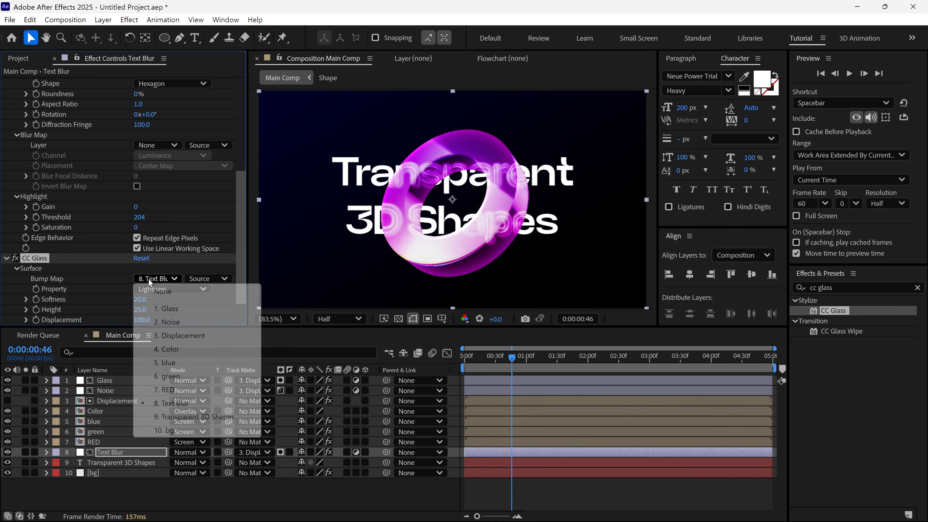
left_click(180, 339)
left_click(201, 278)
left_click(207, 319)
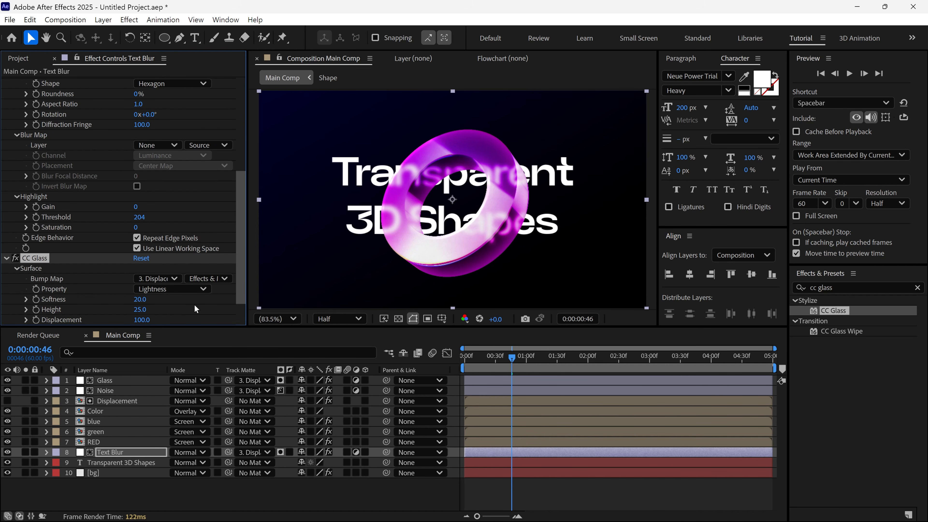
Set the CC Glass softness to 200 and height to 100 on Text Blur.
left_click(147, 299)
type("200")
key("Return")
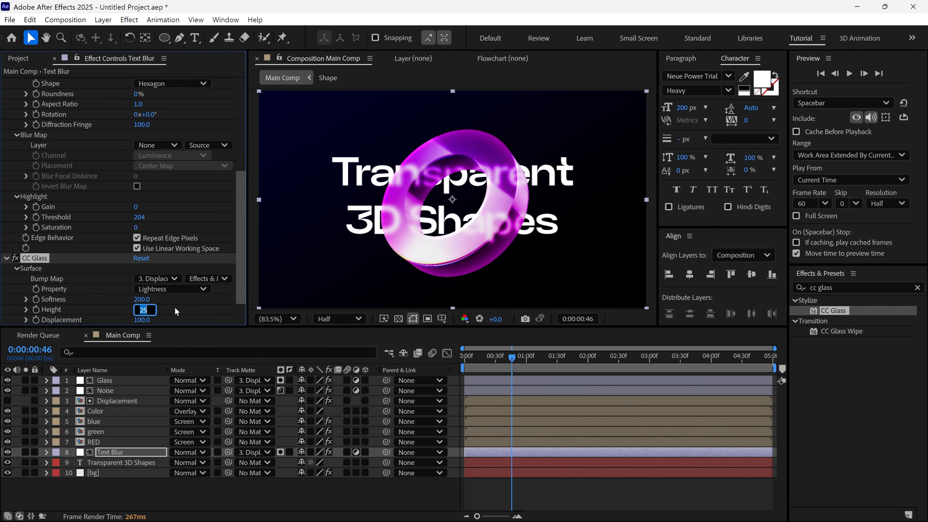
type("100")
key("Return")
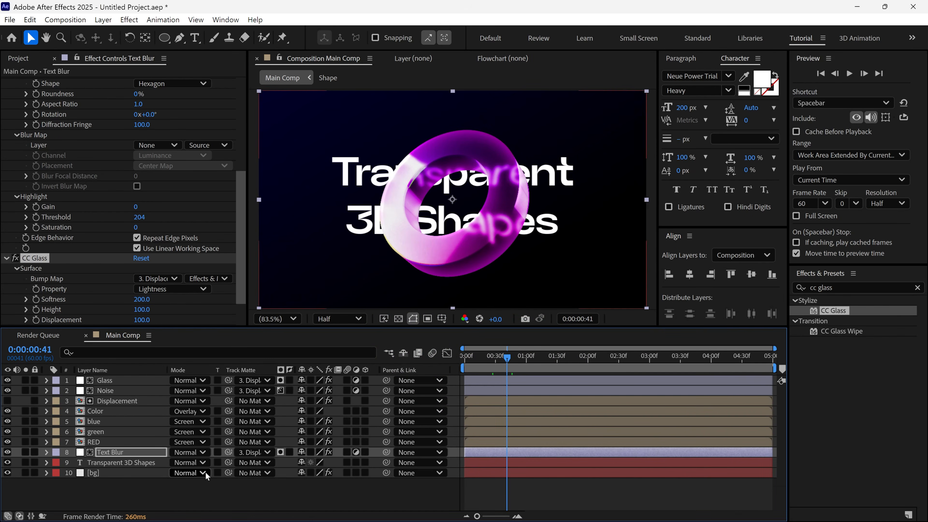
Create a new solid named grid and place it between the text layer and the bg layer.
right_click(149, 490)
mouse_move(190, 339)
left_click(314, 370)
type("grid")
left_click(544, 383)
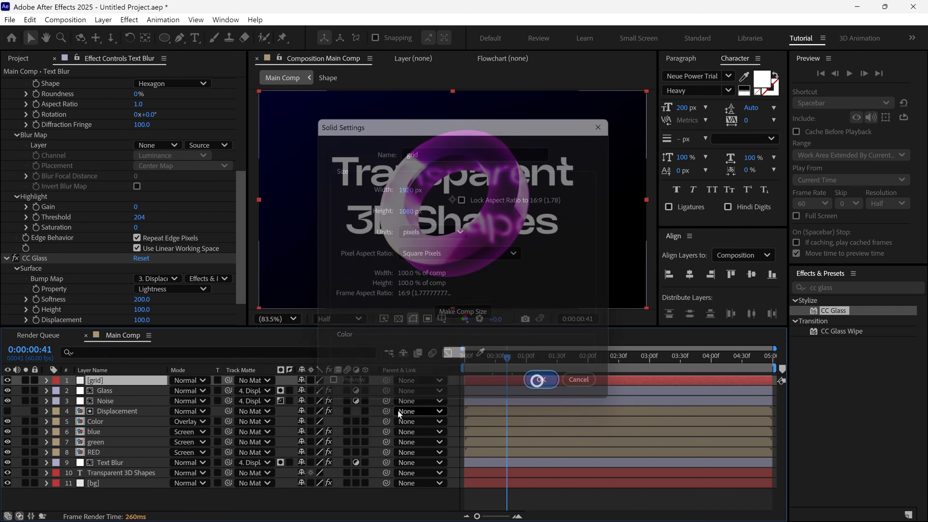
left_click_drag(119, 453, 115, 480)
Find the Grid effect, apply it to the grid solid and set Size From to Width Slider.
left_click(826, 288)
type("grid")
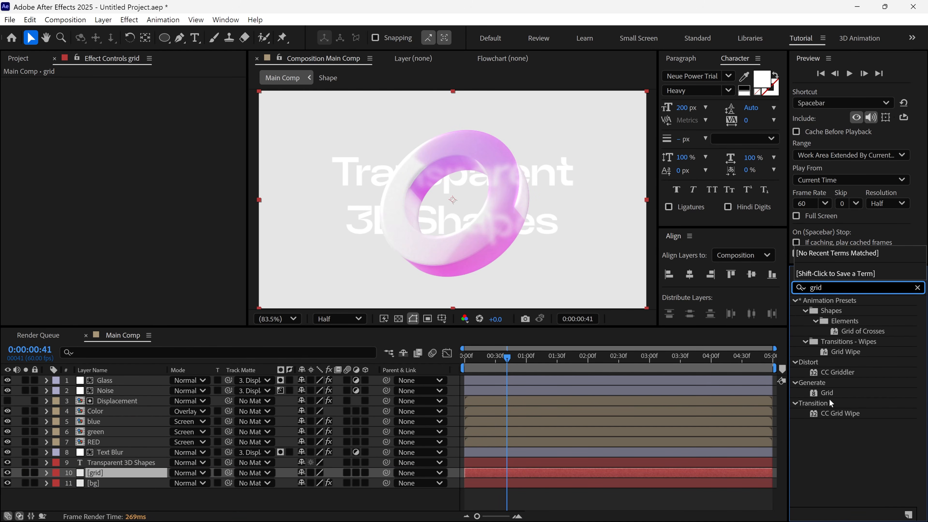
left_click_drag(828, 394, 137, 484)
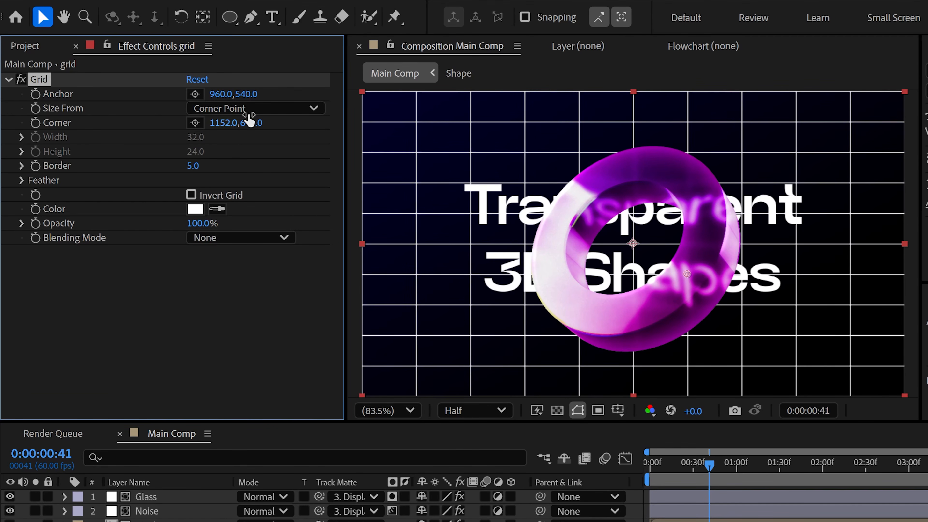
left_click(256, 108)
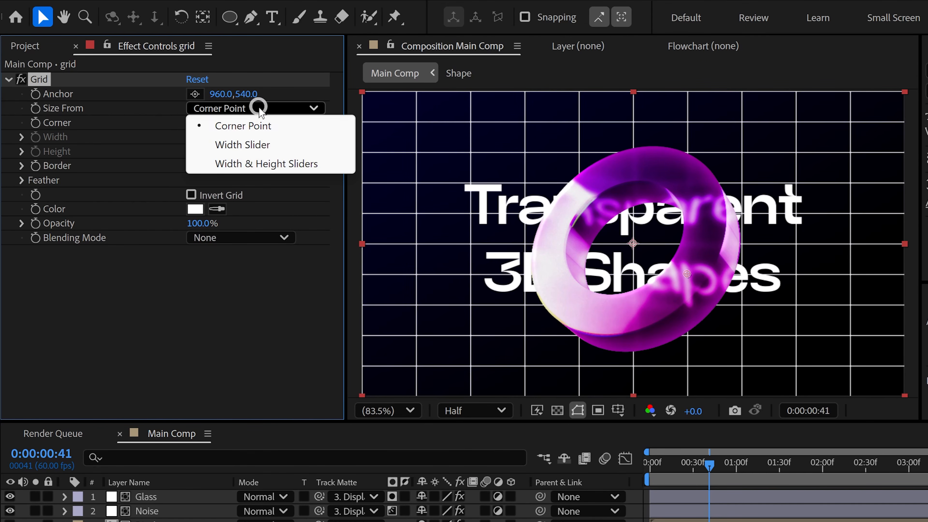
left_click(257, 143)
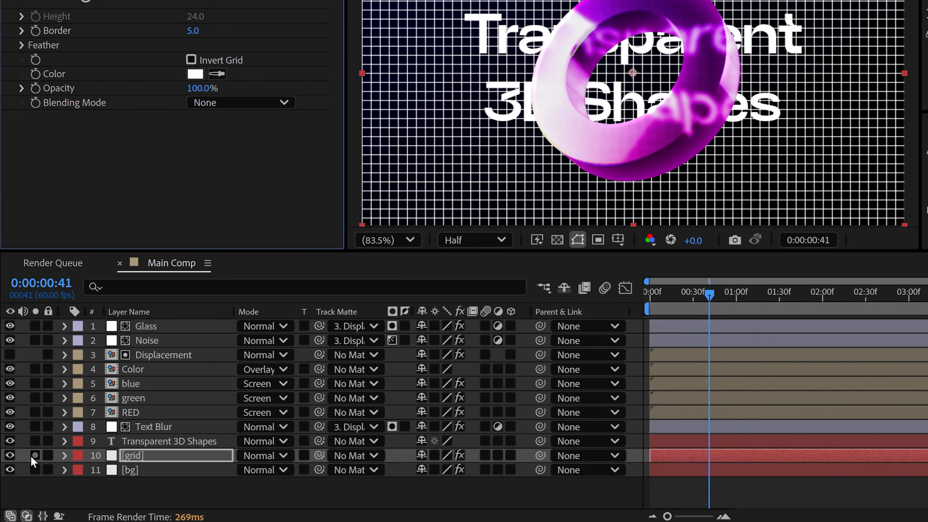
Solo the grid layer and set the Grid effect's width to 322.
left_click(31, 455)
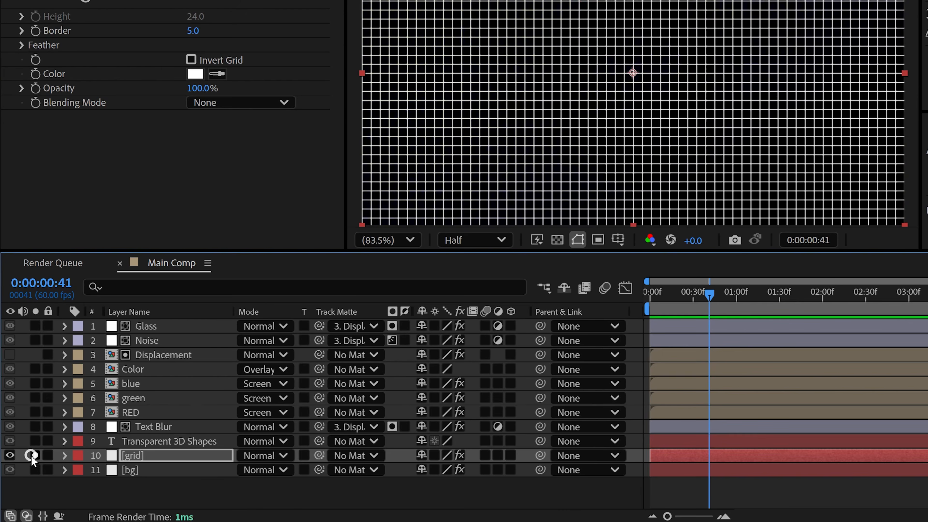
left_click_drag(86, 167, 308, 200)
key("ctrl+z")
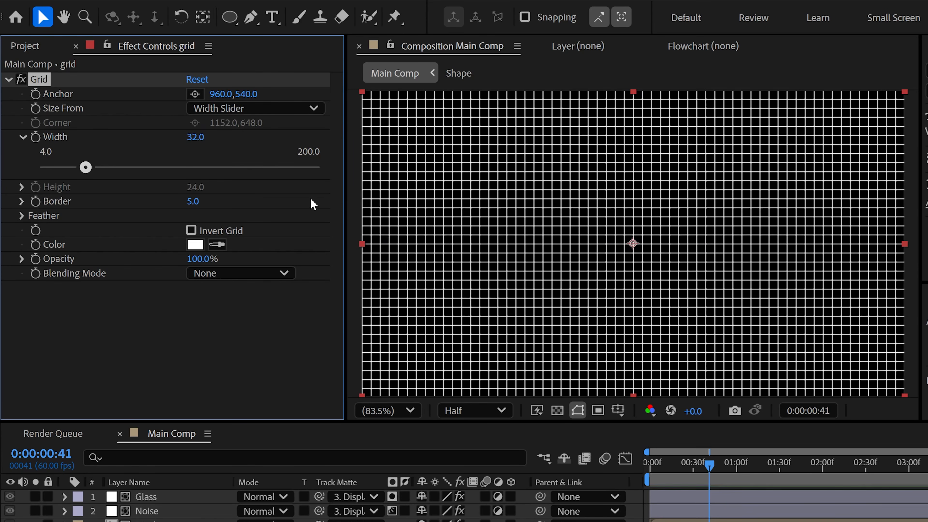
left_click_drag(196, 137, 499, 197)
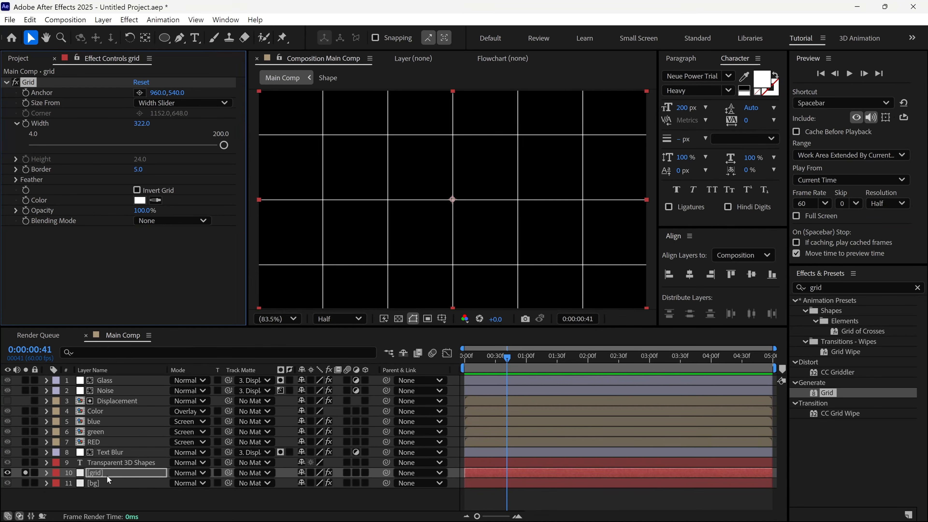
Lower the grid layer's opacity to 25% and turn off its solo so all layers show.
left_click(107, 475)
key("t")
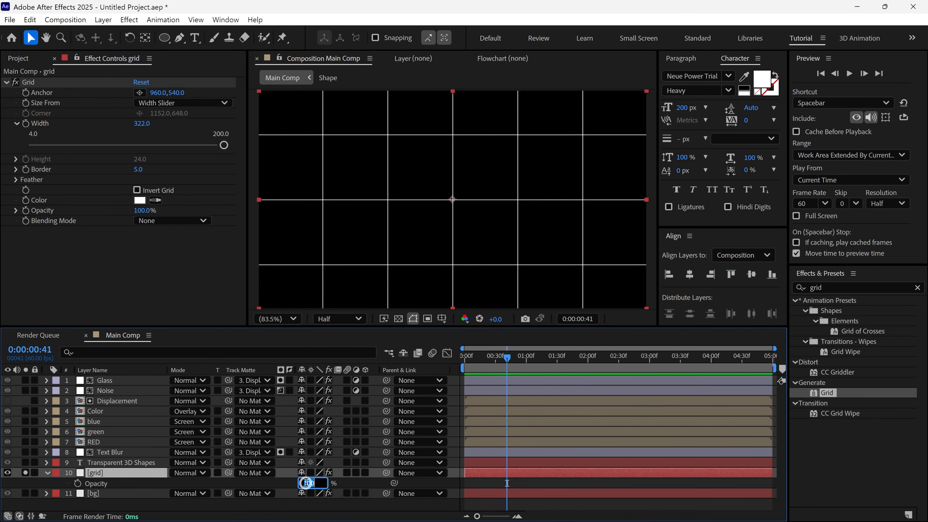
left_click(302, 484)
type("25")
key("Return")
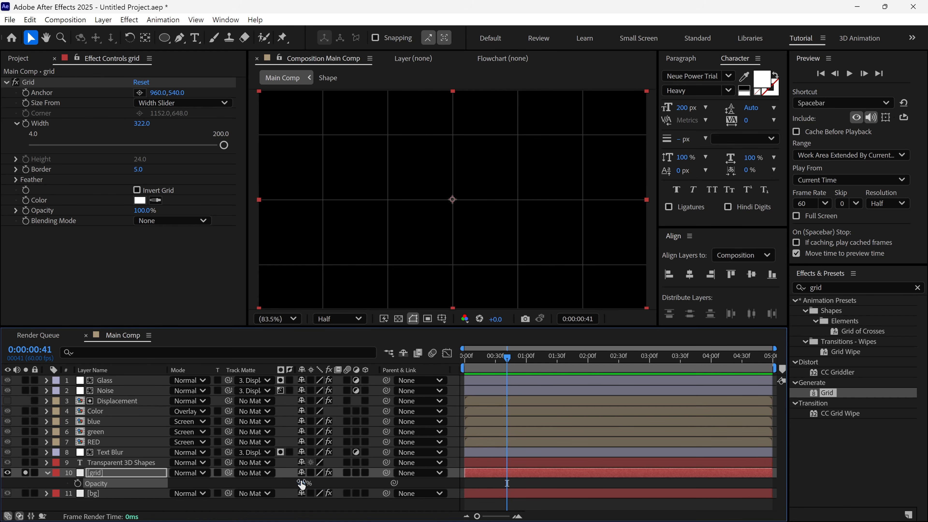
left_click(48, 473)
left_click(25, 473)
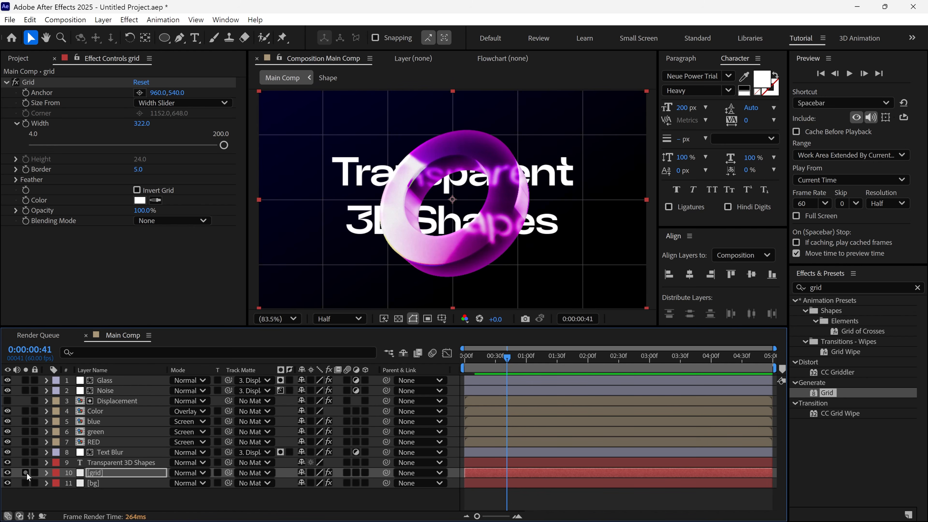